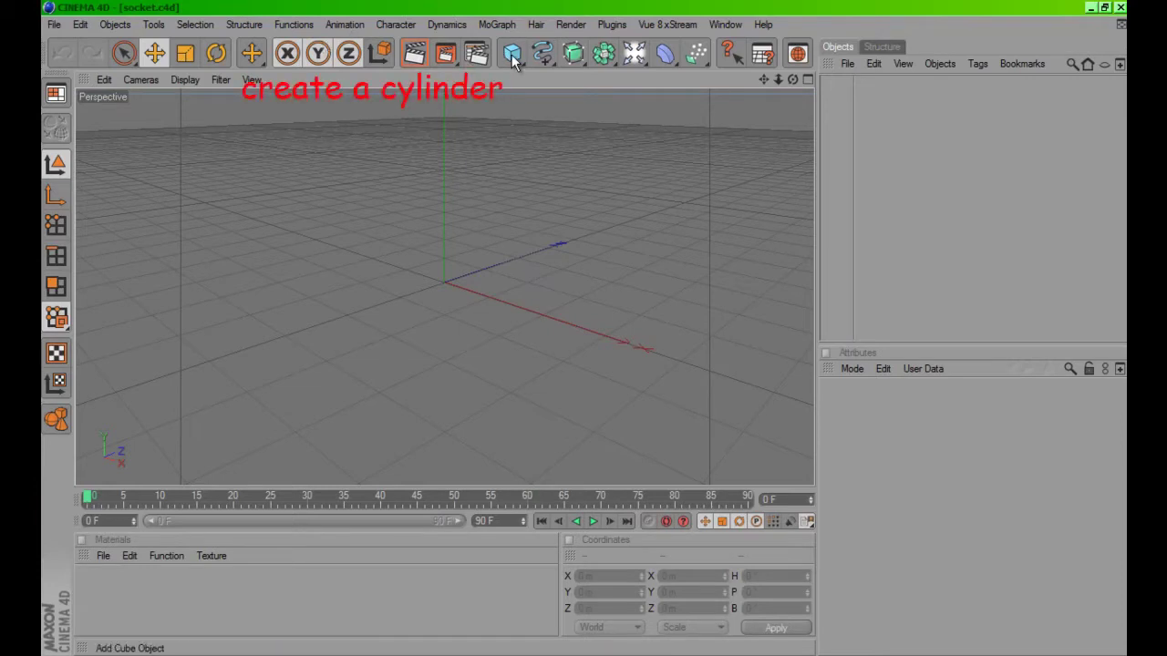
Add a cylinder sized 132 m radius by 236 m tall, then add a second cylinder.
drag(512, 58, 833, 71)
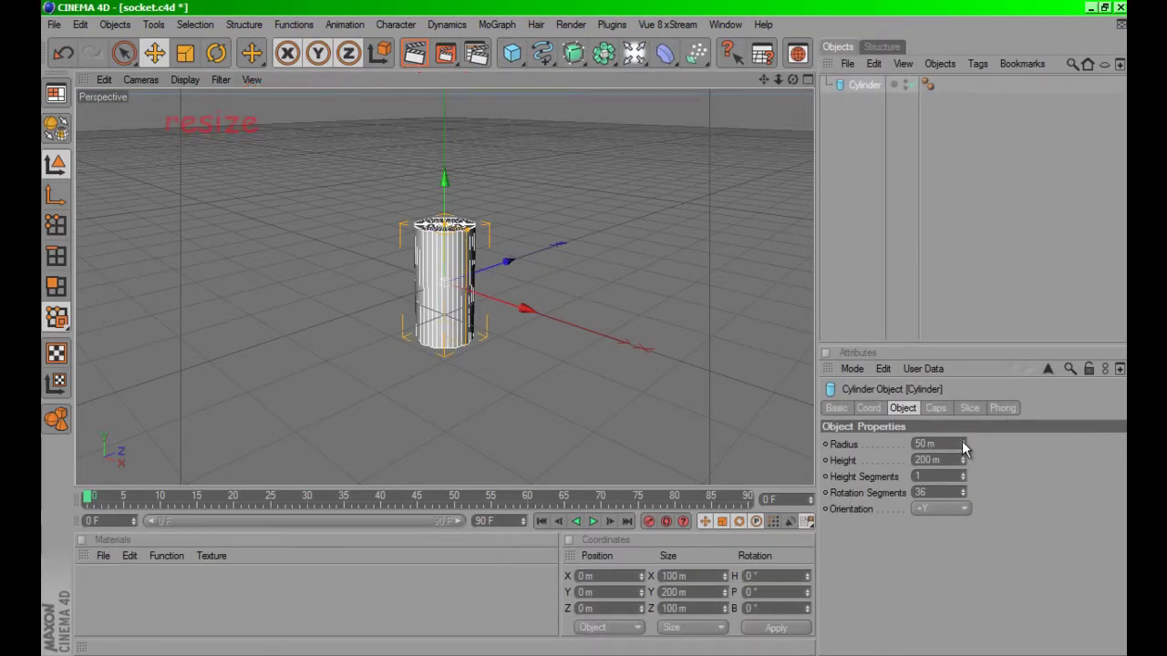
drag(961, 442, 964, 467)
scroll(633, 414, up, 3)
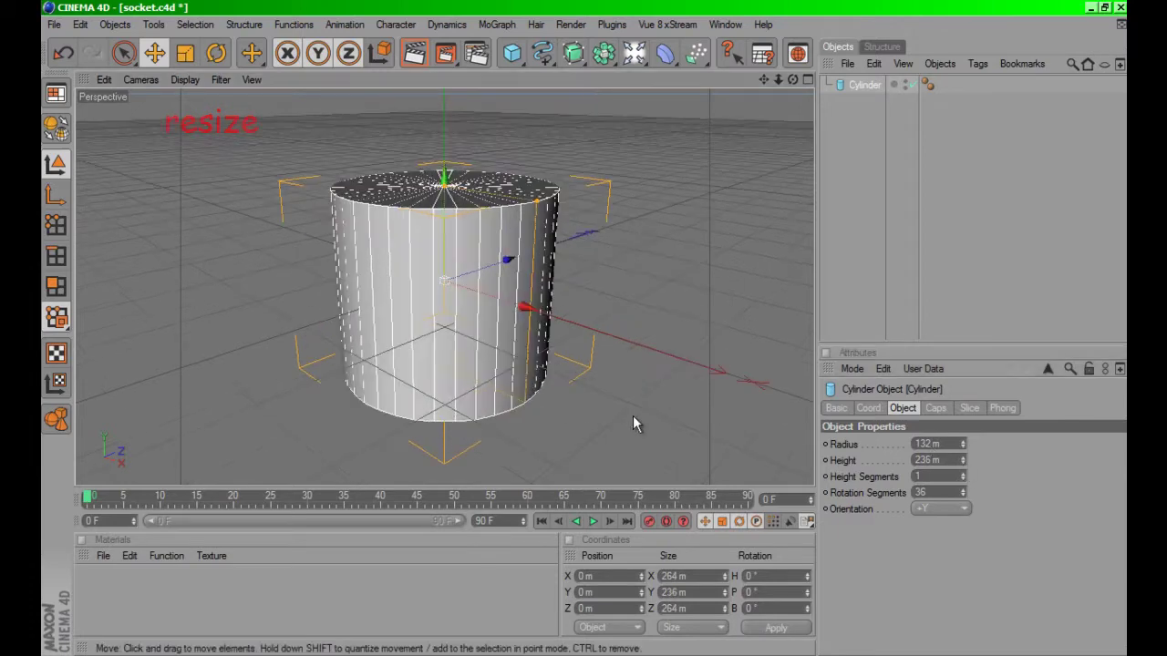
drag(793, 79, 585, 334)
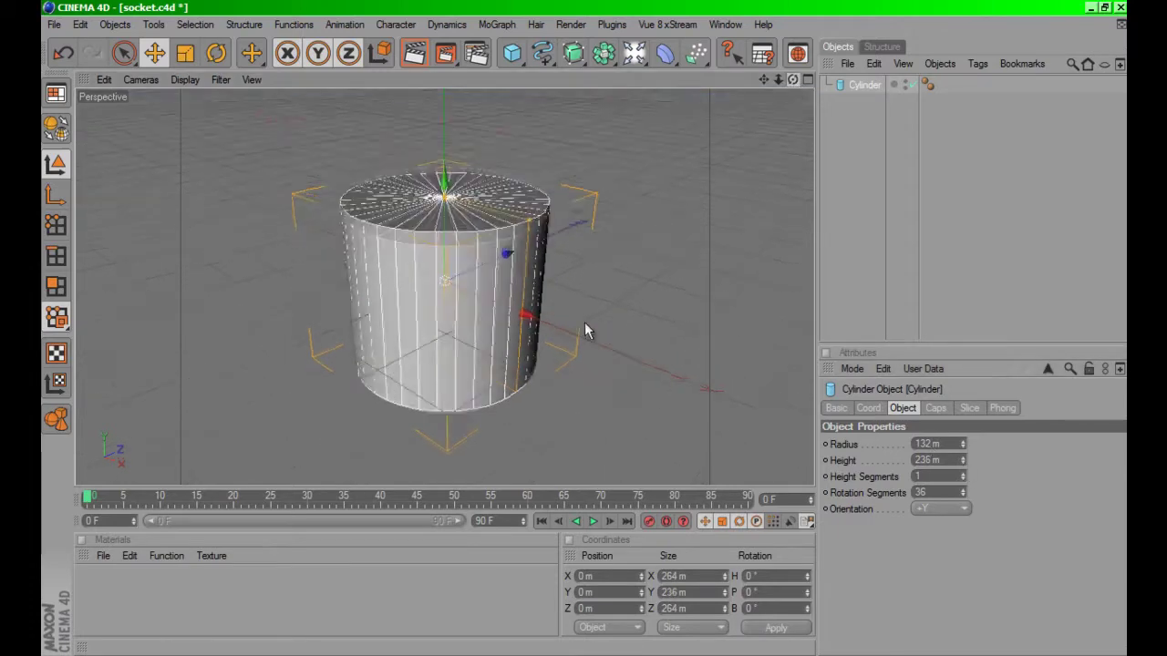
drag(513, 55, 774, 78)
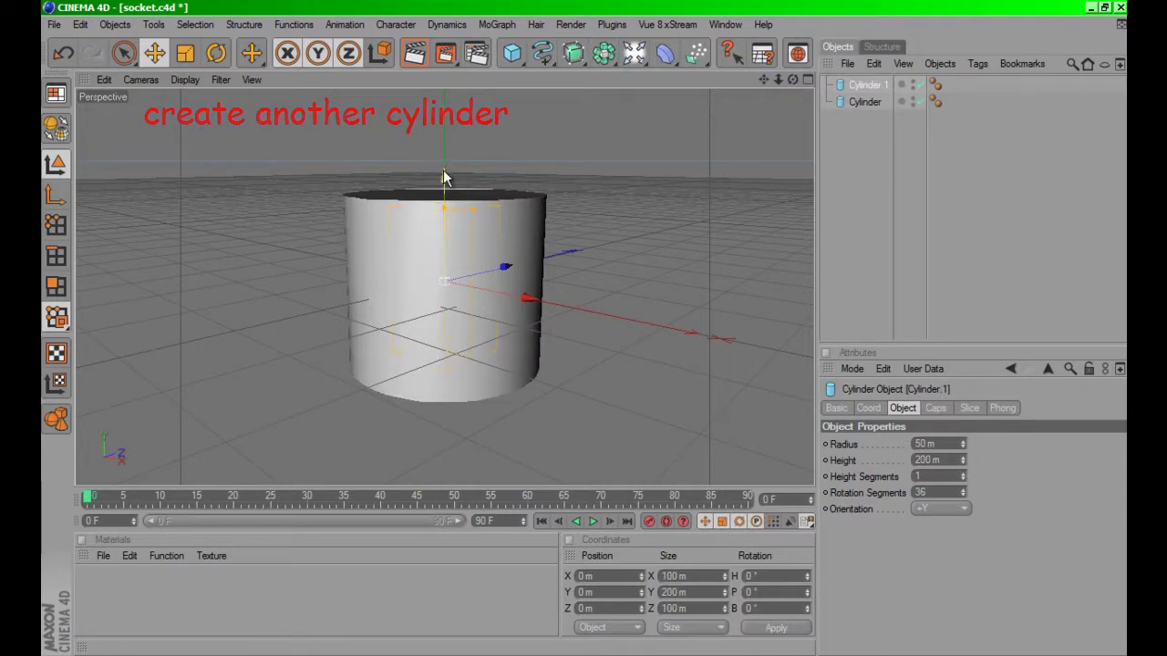
Turn Cylinder 1 into a 14 m-radius, 1612 m-tall rod raised to about 887 m on Y.
drag(445, 175, 444, 178)
drag(965, 445, 965, 377)
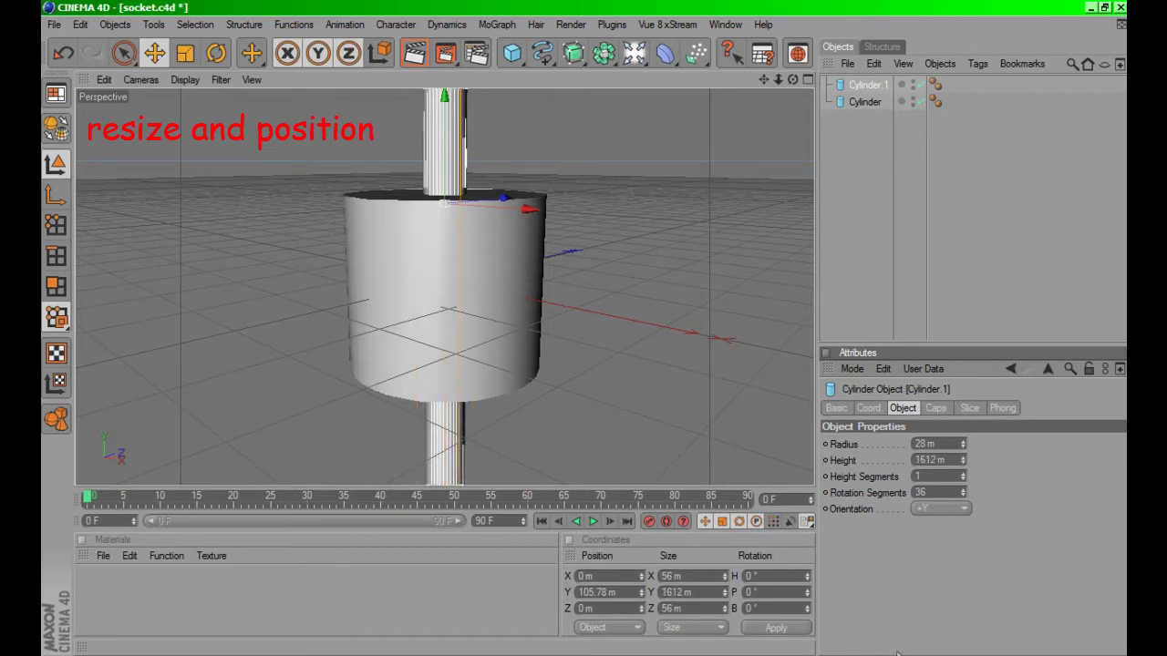
scroll(655, 270, down, 3)
scroll(655, 270, down, 2)
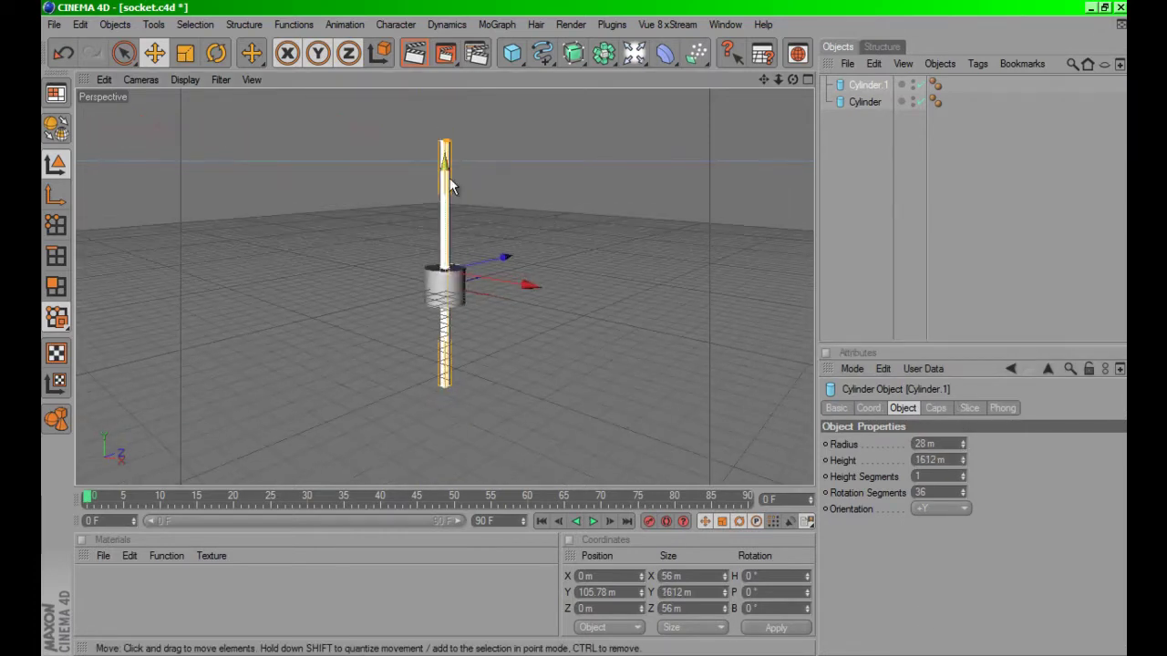
drag(450, 187, 584, 326)
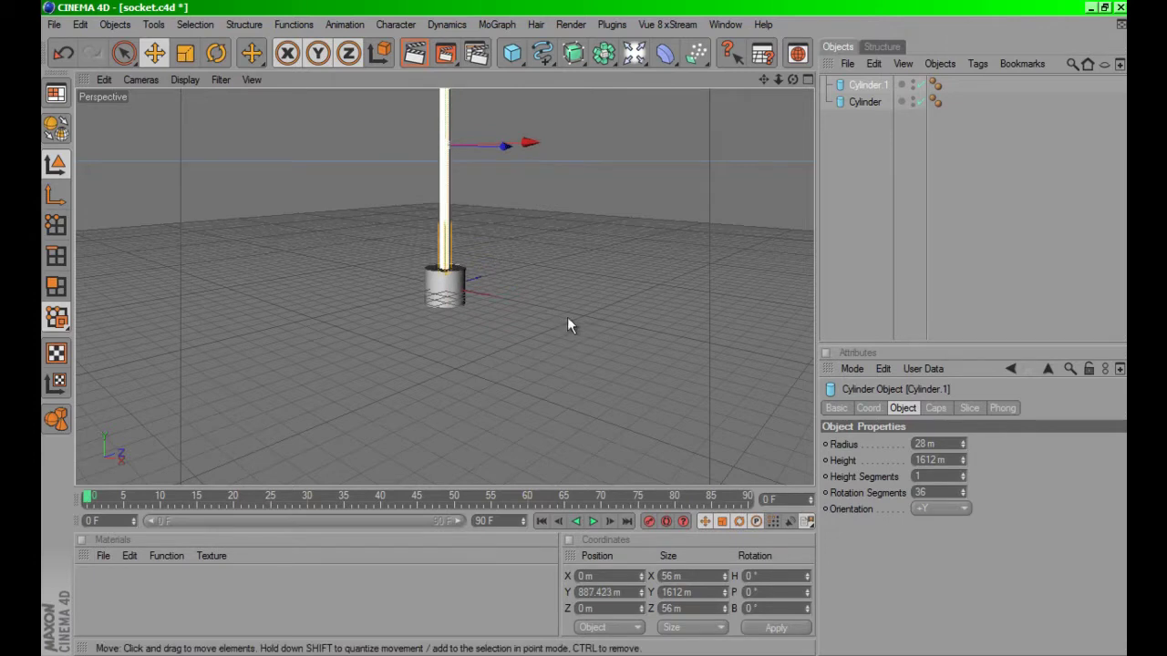
click(962, 443)
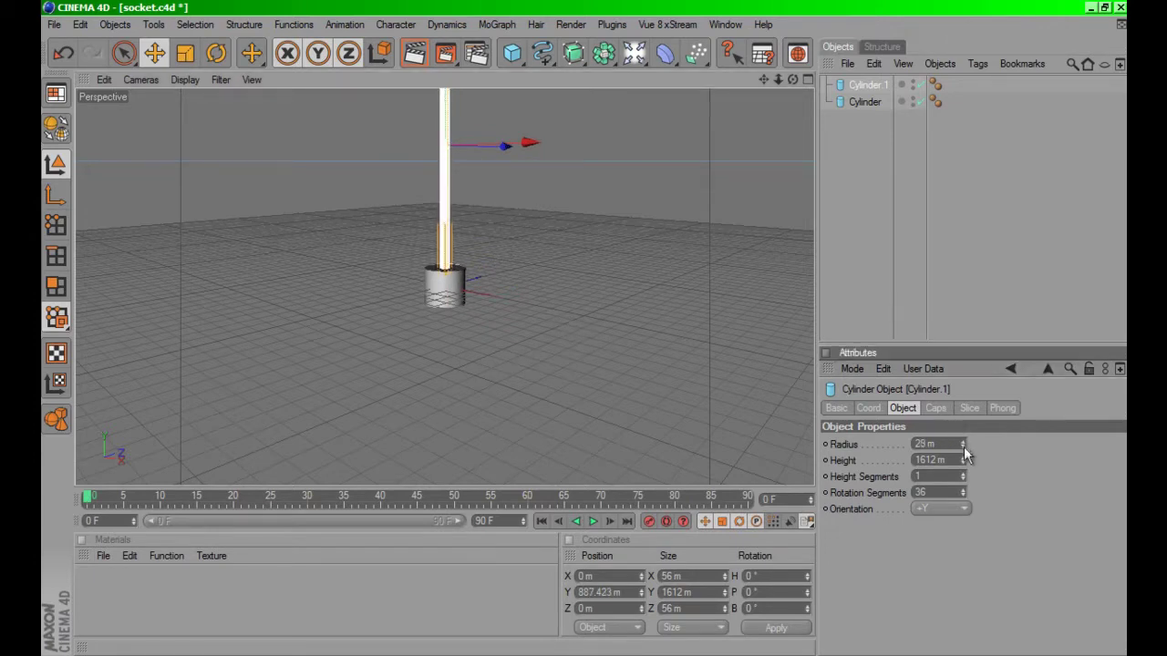
drag(963, 446, 963, 445)
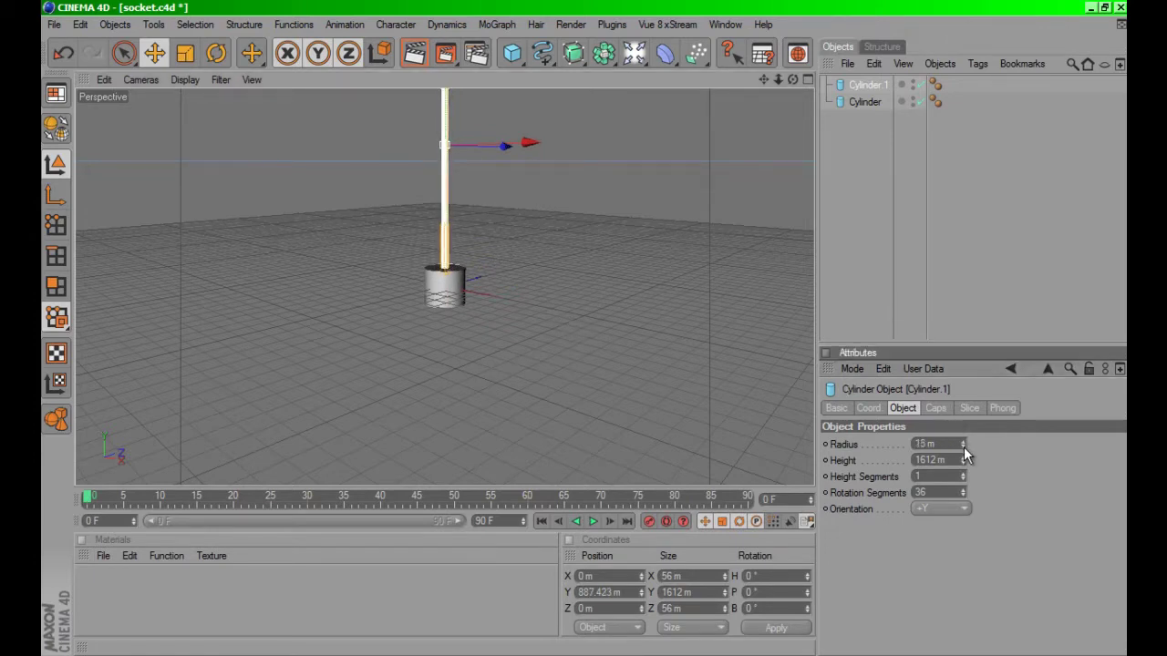
click(673, 146)
scroll(704, 272, up, 2)
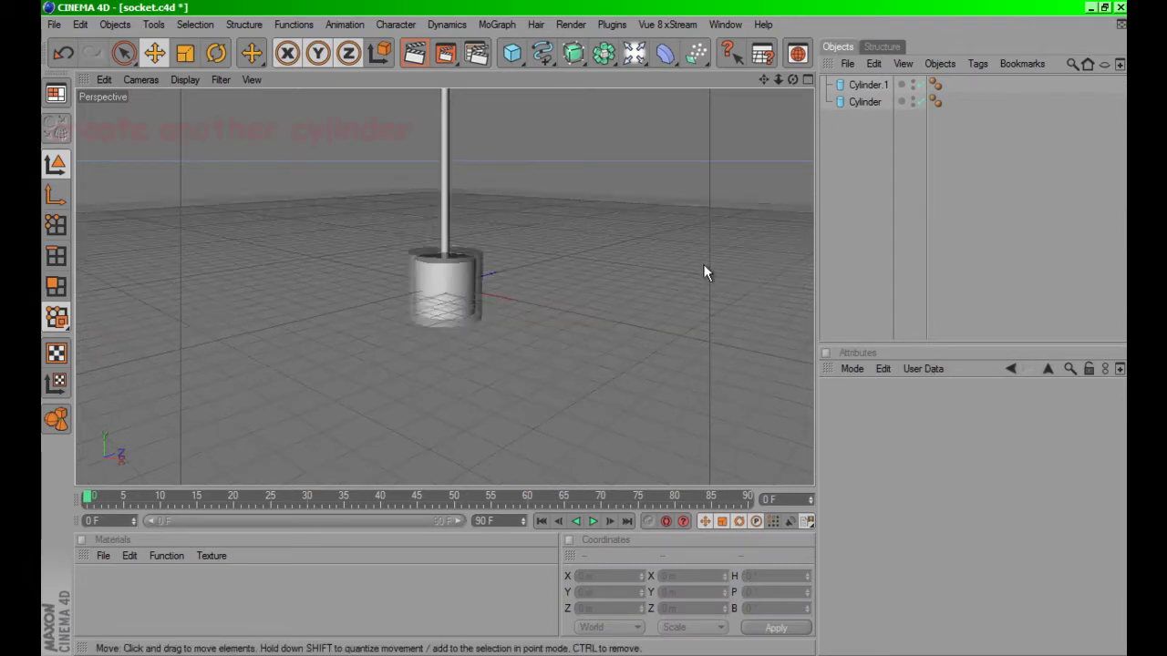
scroll(703, 263, up, 3)
Add a +X-oriented cylinder, 25 m radius and 161 m long, jutting from the base's side.
mouse_move(511, 53)
mouse_down()
mouse_move(554, 76)
mouse_move(830, 70)
mouse_up()
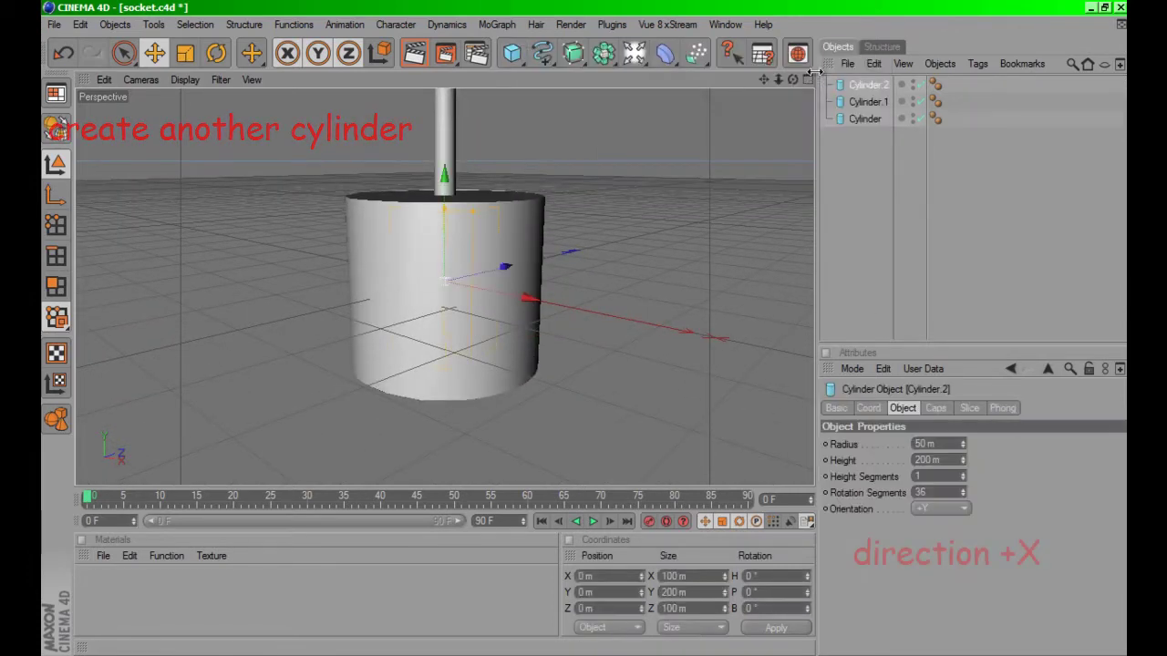
click(969, 515)
click(958, 521)
mouse_move(531, 299)
mouse_down()
mouse_move(586, 328)
mouse_move(663, 340)
mouse_up()
drag(963, 448, 963, 442)
drag(560, 200, 584, 328)
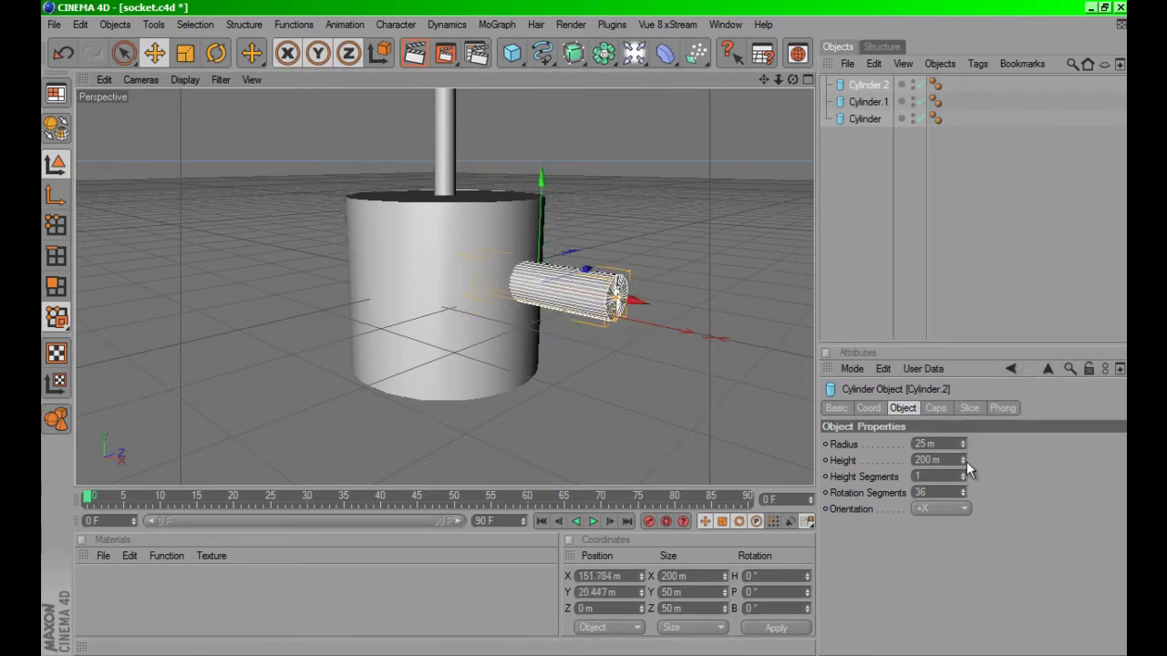
drag(966, 462, 966, 462)
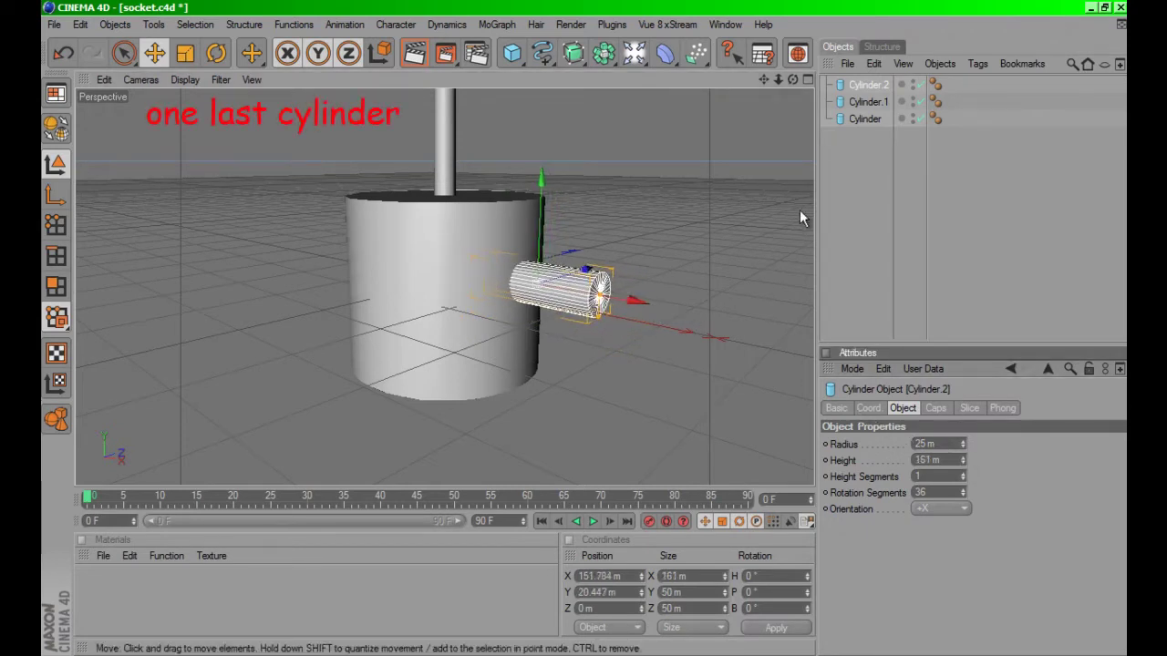
Add a fourth cylinder, 59 m radius and 43 m tall, at the side arm's end.
drag(512, 52, 815, 85)
click(814, 81)
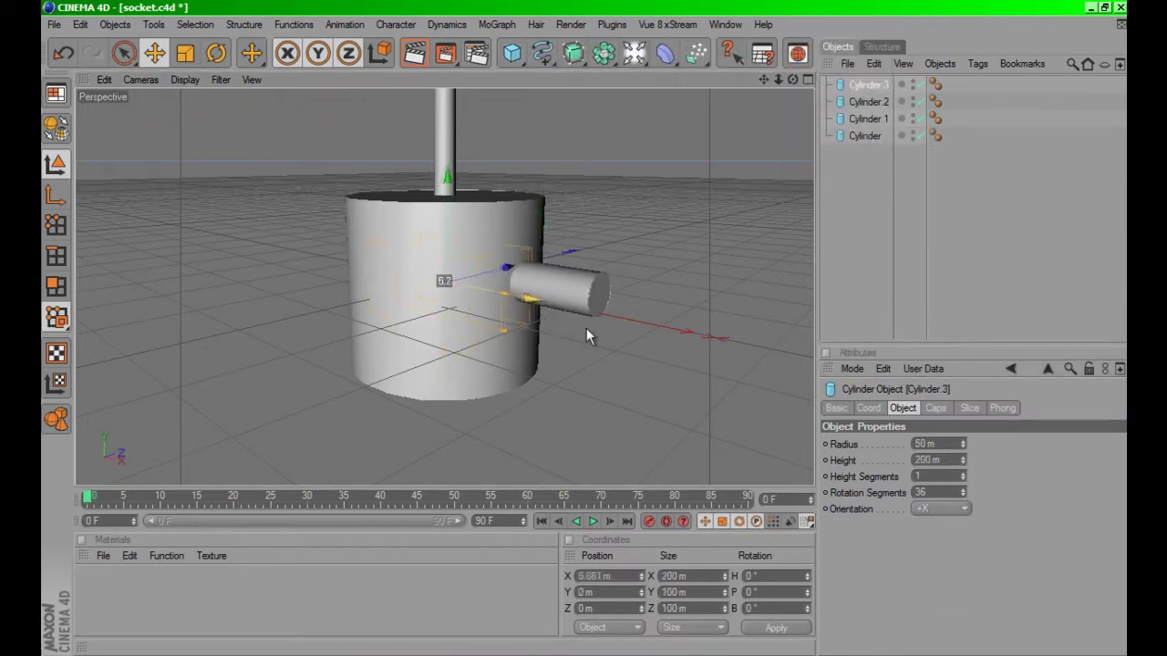
drag(586, 328, 587, 336)
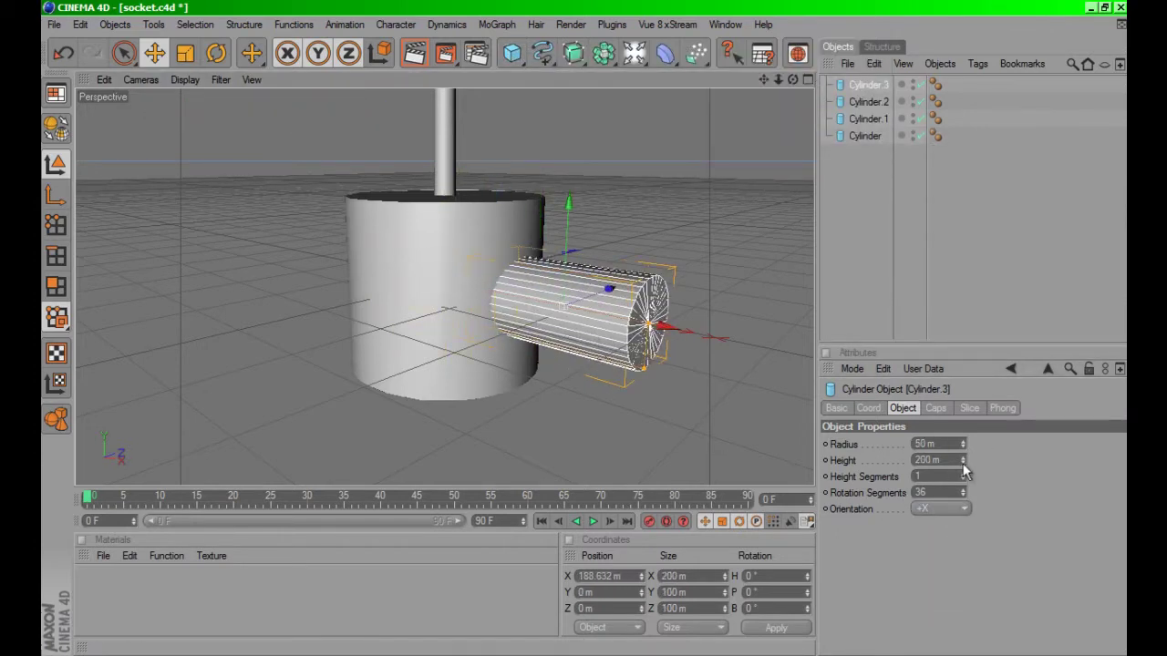
drag(963, 463, 965, 437)
drag(696, 325, 726, 329)
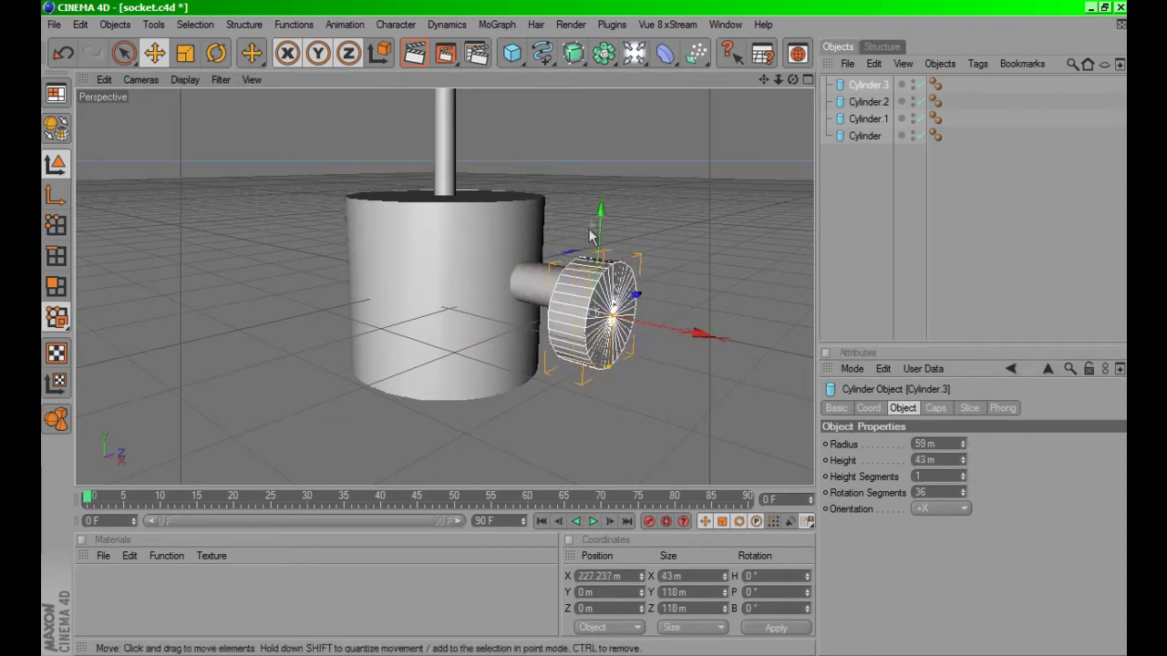
drag(589, 235, 591, 219)
Align the knob in the four-view layout's side view, then select the base cylinder.
click(808, 79)
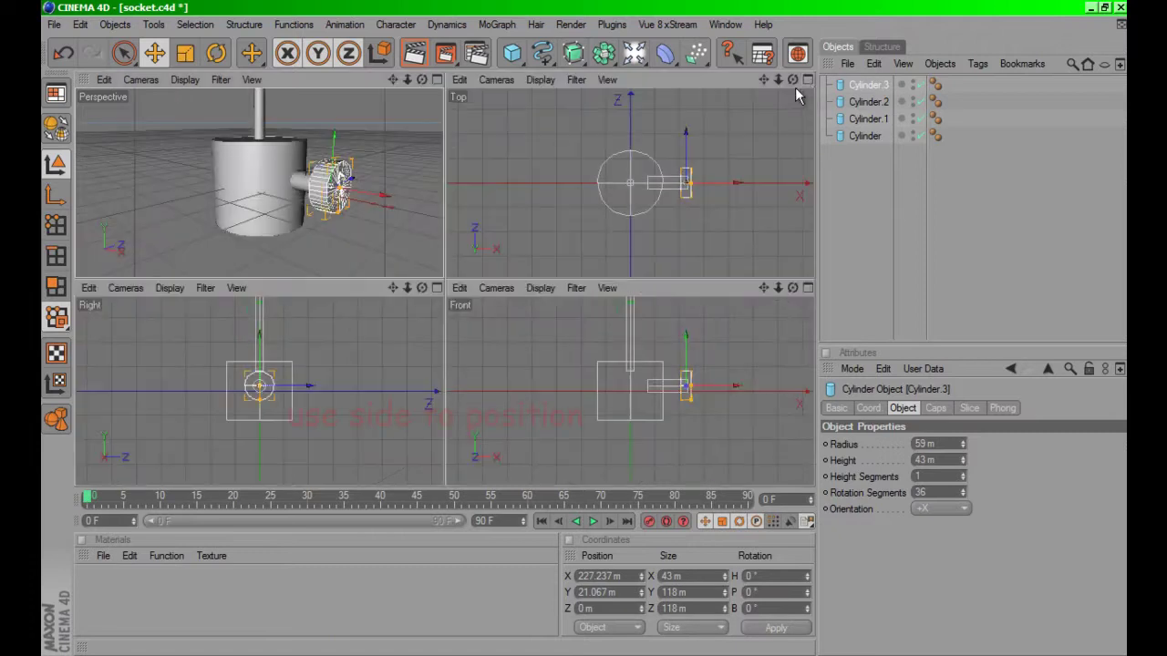
click(436, 288)
mouse_move(511, 313)
mouse_down()
mouse_move(586, 337)
mouse_move(546, 277)
mouse_up()
click(808, 79)
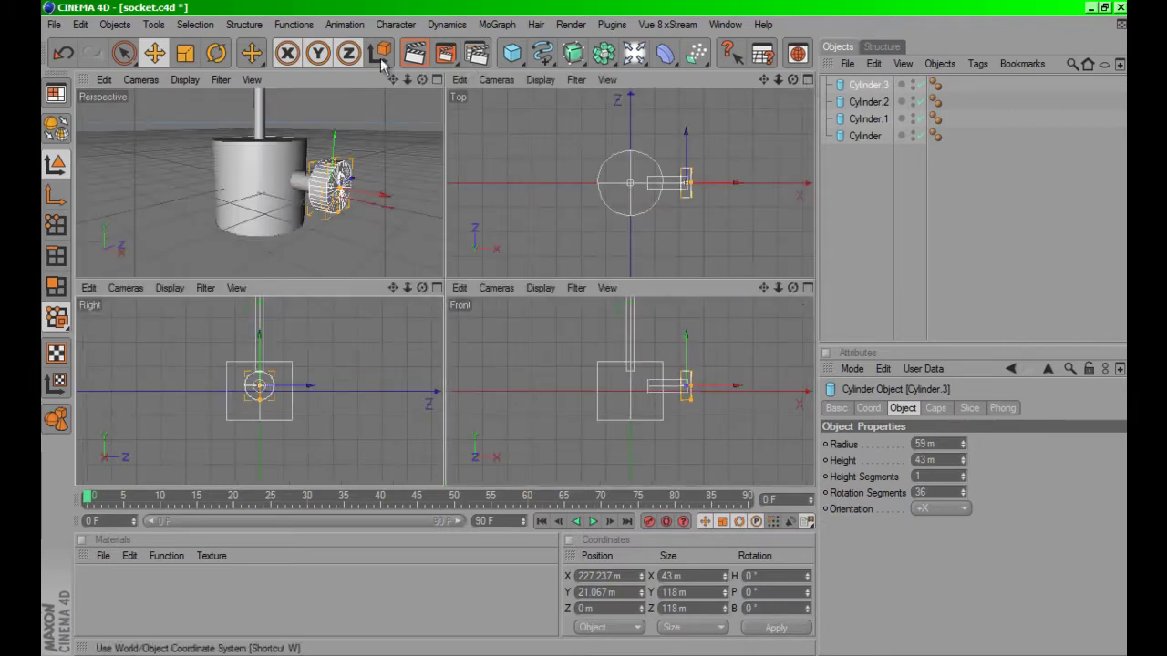
click(443, 79)
click(417, 253)
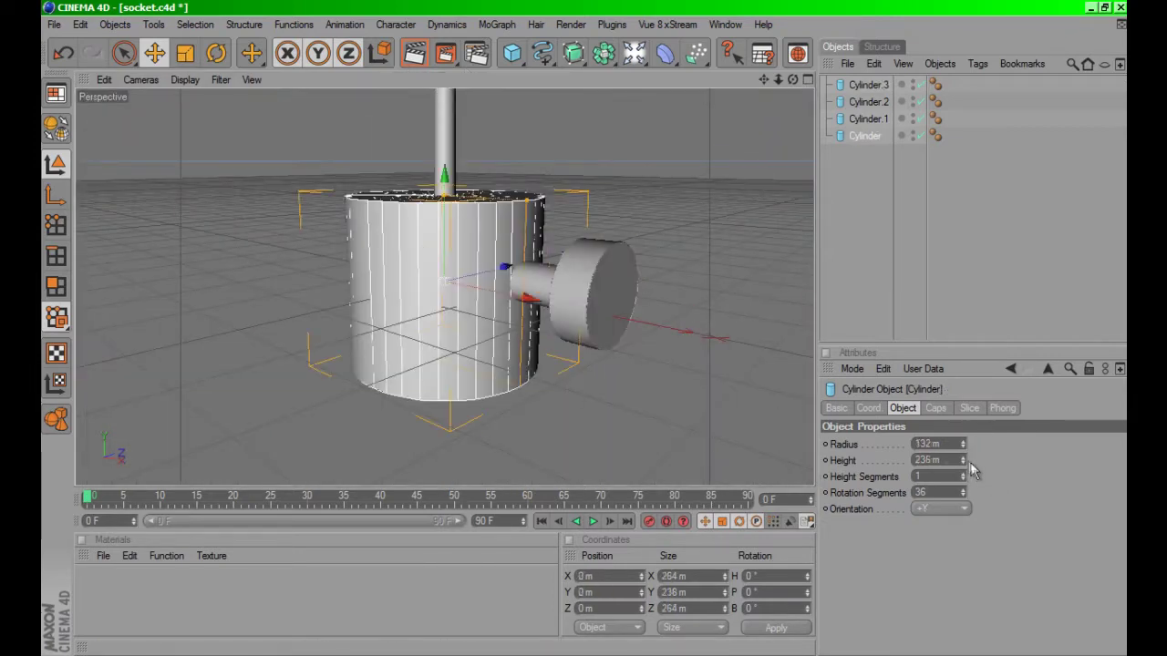
Increase the base cylinder's height from 236 m to 270 m.
drag(962, 460, 965, 476)
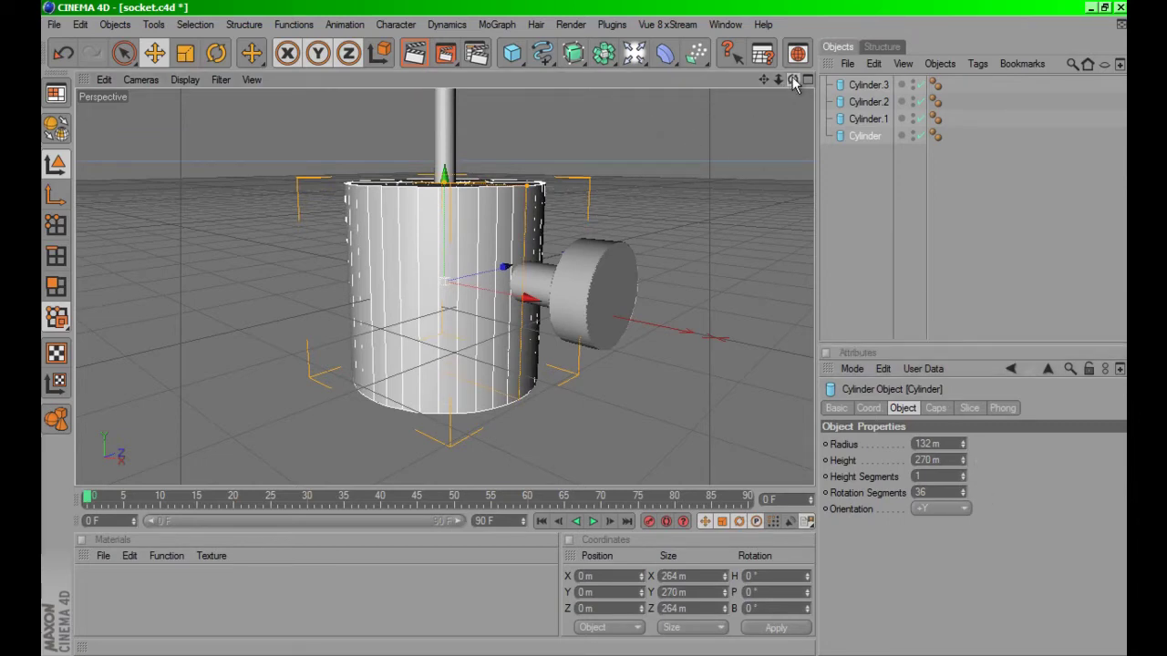
drag(793, 81, 576, 341)
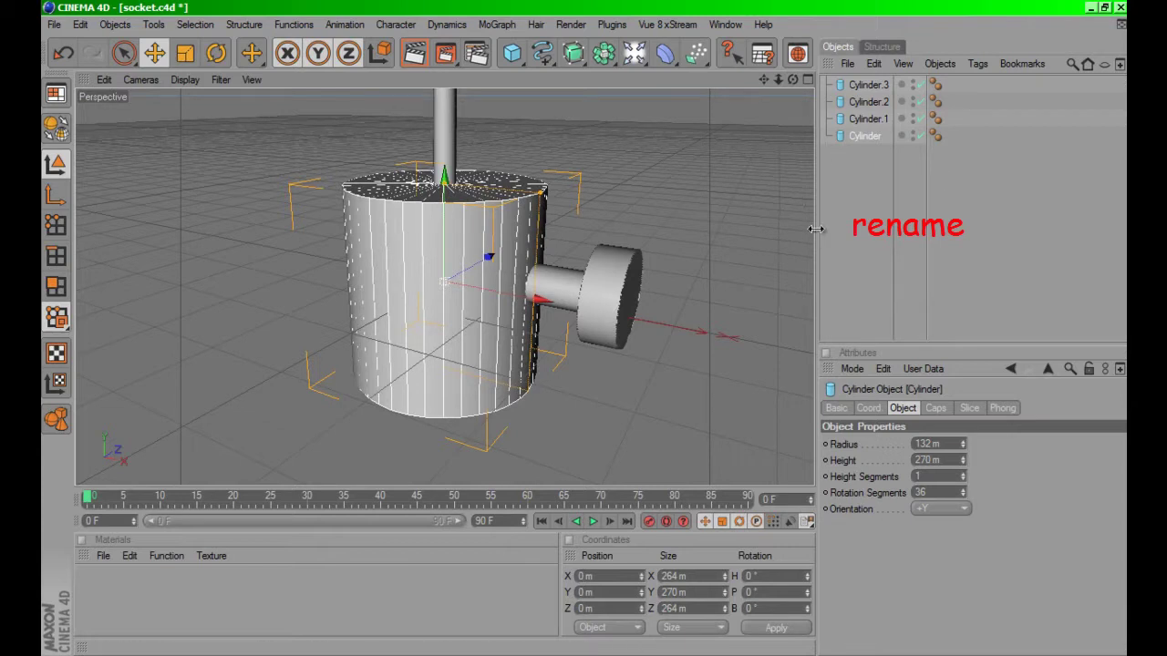
Rename the base cylinder 'socket' and convert it to an editable polygon object.
double_click(868, 137)
text(socket)
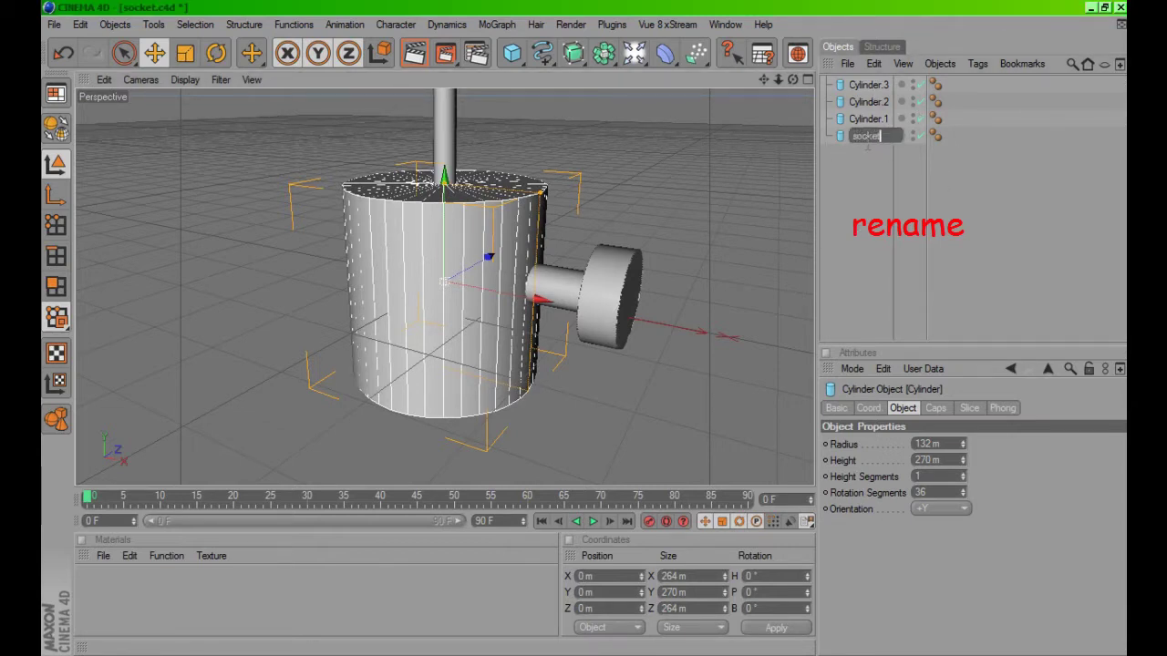
key(Return)
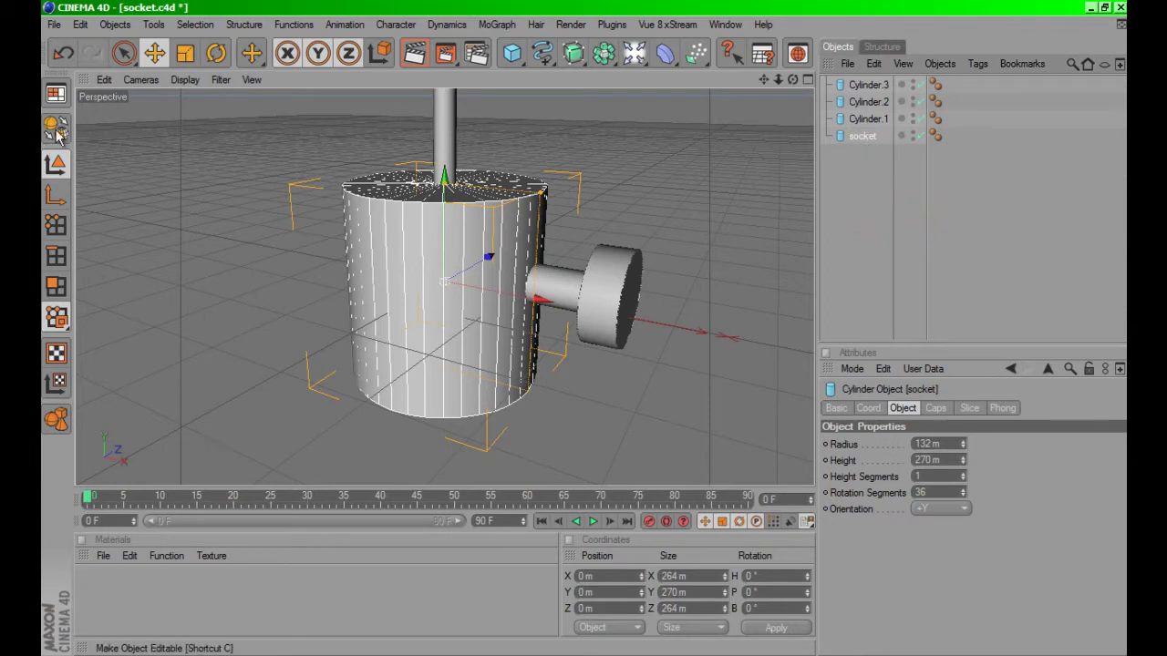
click(58, 135)
Rename the tall rod 'cord', the side arm 'post' and the end disc 'head'.
click(864, 120)
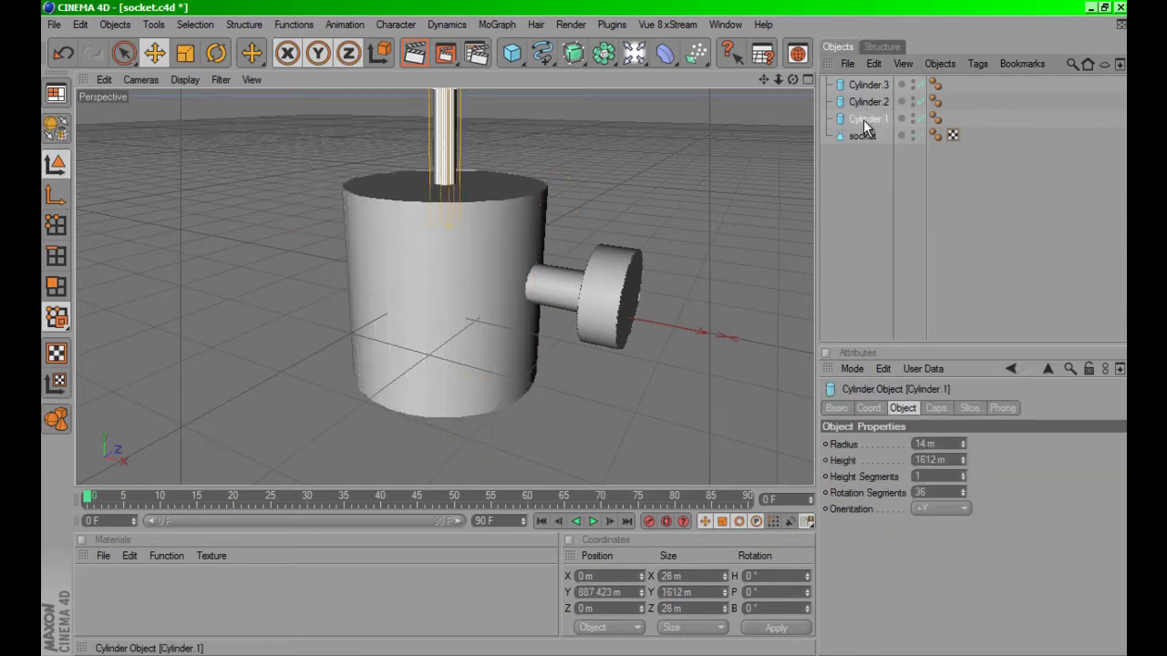
double_click(860, 120)
text(rd)
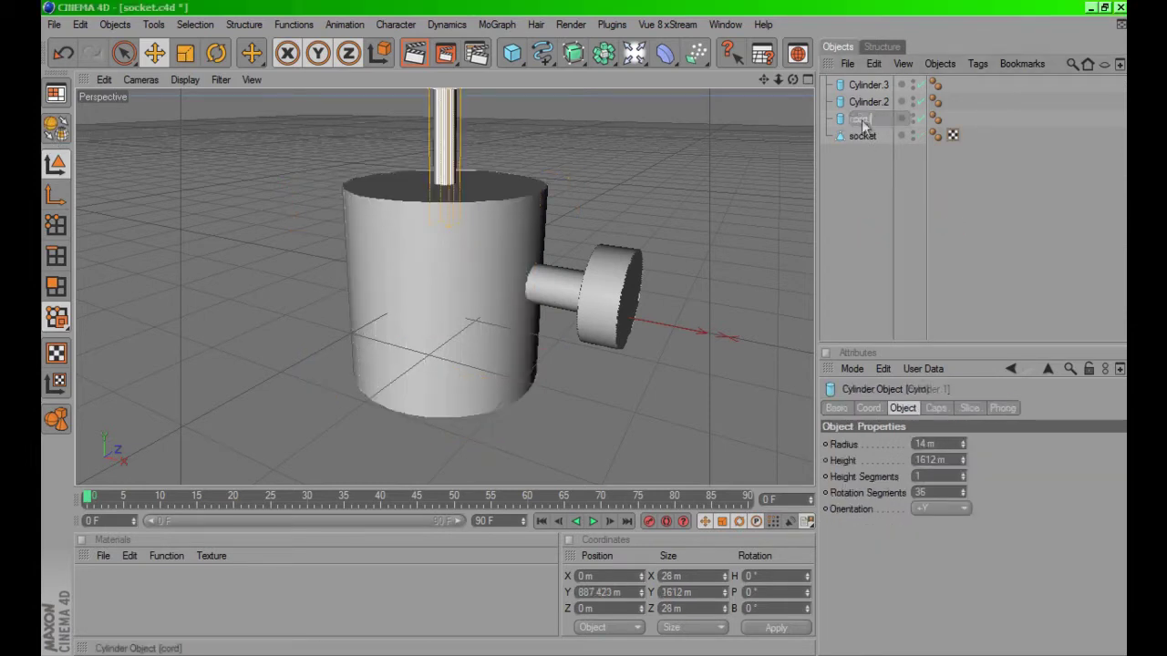
key(Return)
double_click(865, 103)
text(pol)
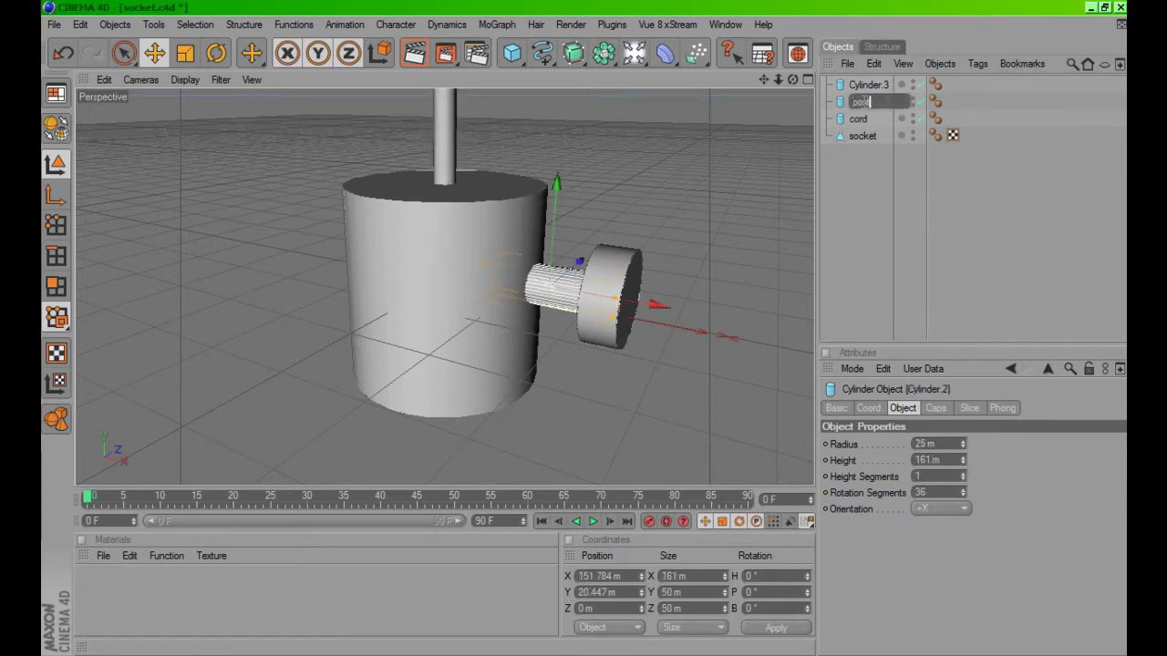
key(Return)
double_click(866, 87)
text(head)
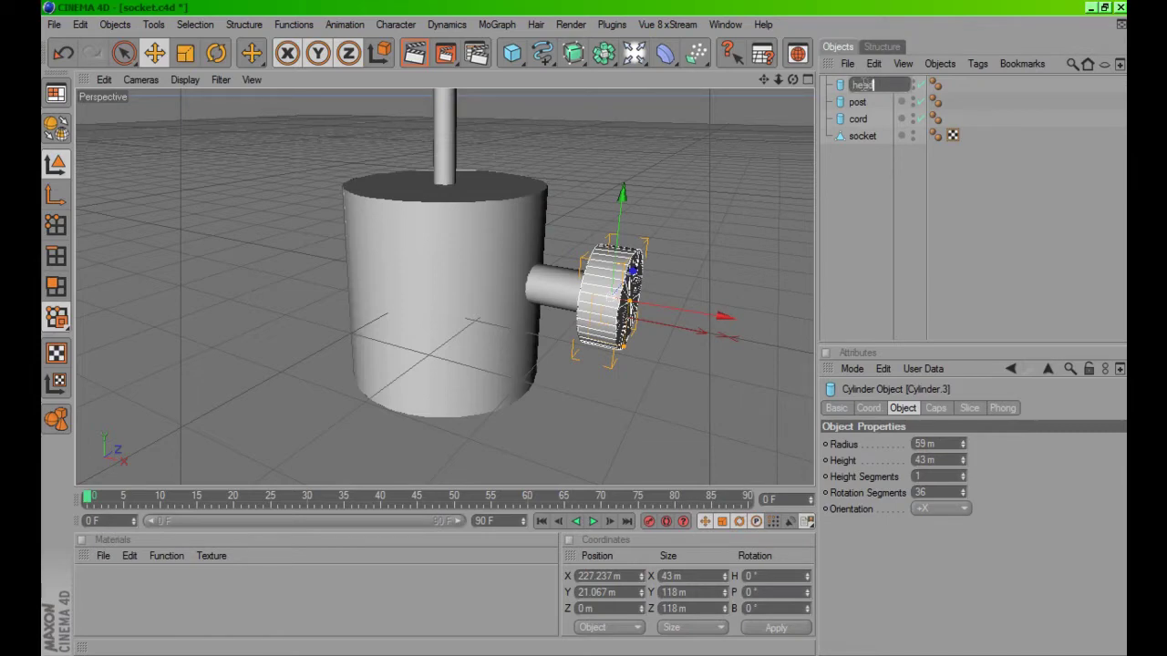
key(Return)
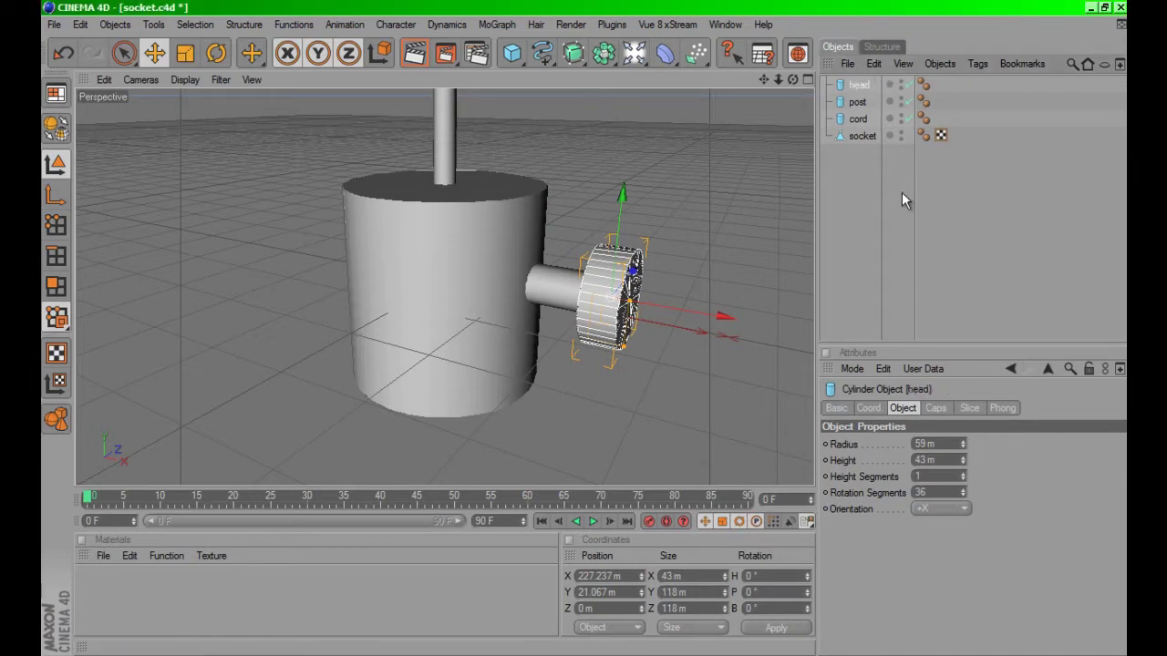
click(902, 191)
Select the cord and slightly thicken its radius.
drag(792, 79, 586, 335)
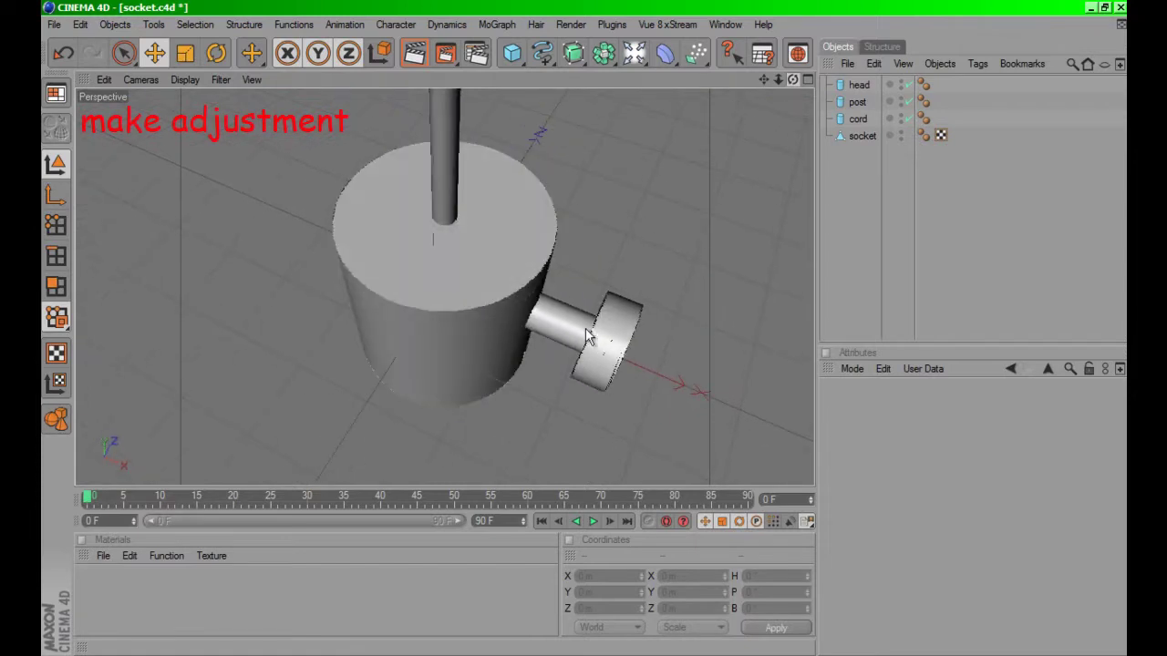
click(861, 119)
drag(964, 442, 963, 441)
click(821, 243)
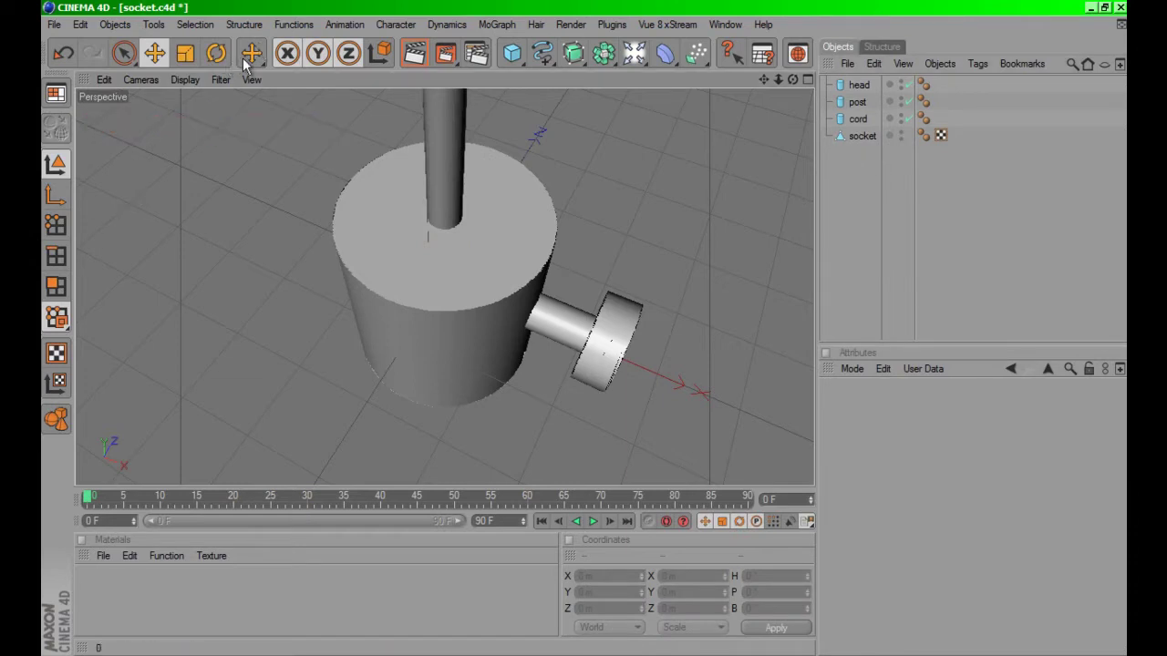
Switch to Edge mode and select the socket object.
click(245, 25)
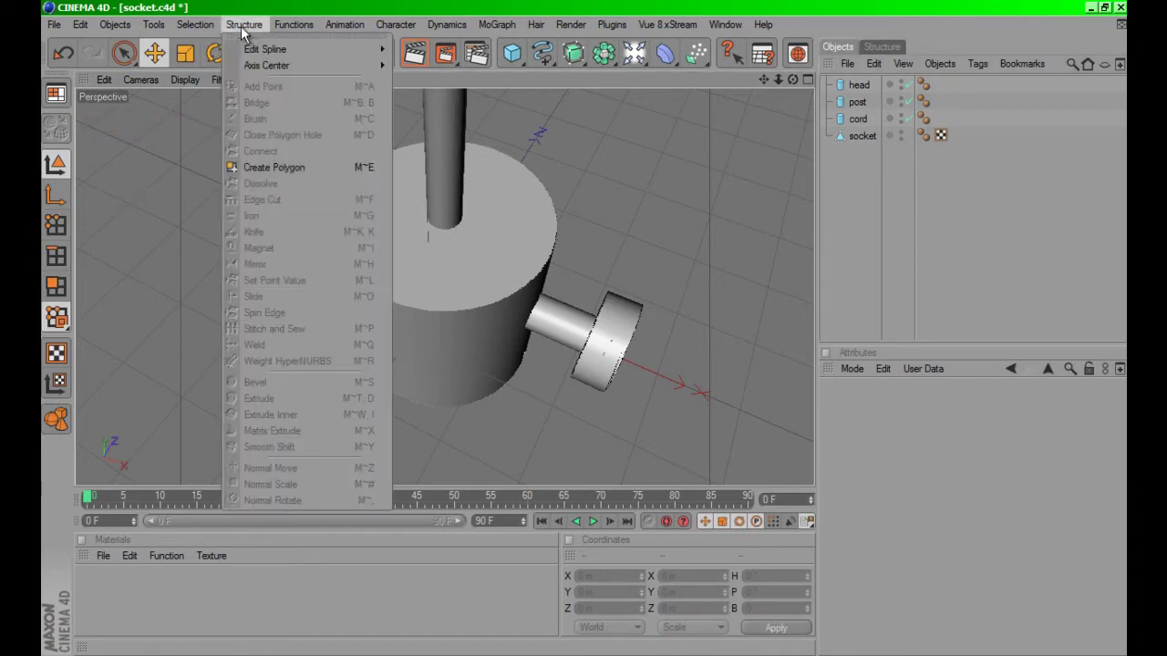
click(56, 257)
click(245, 27)
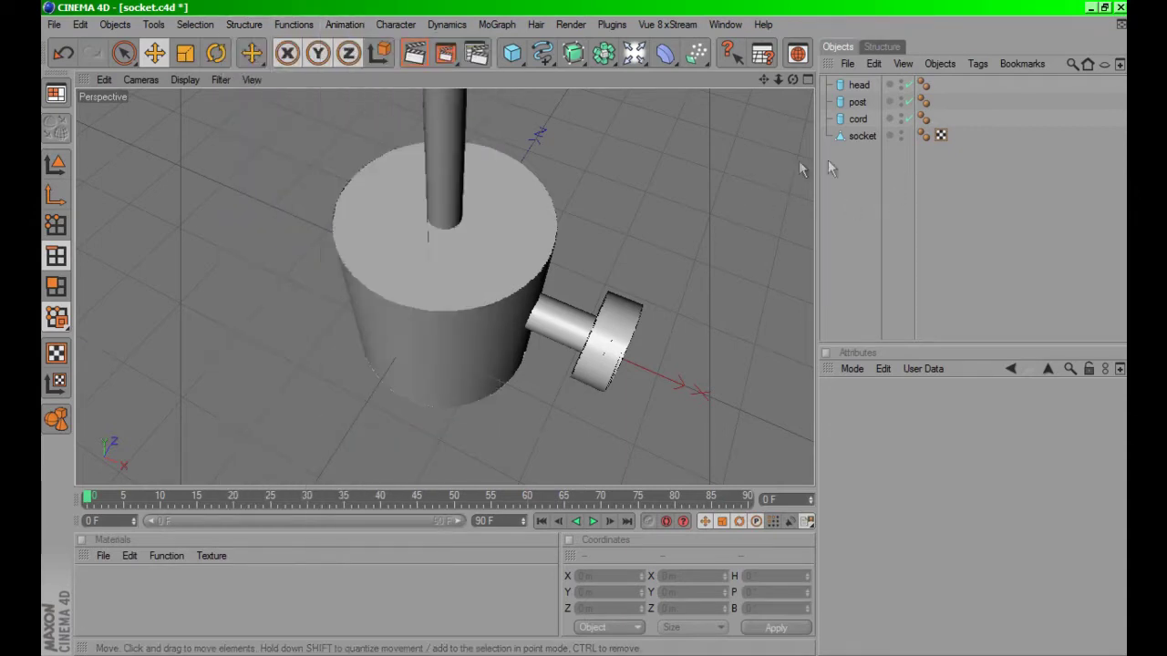
click(455, 192)
Cut a ring into the socket's top cap with the Knife in Loop mode.
click(243, 25)
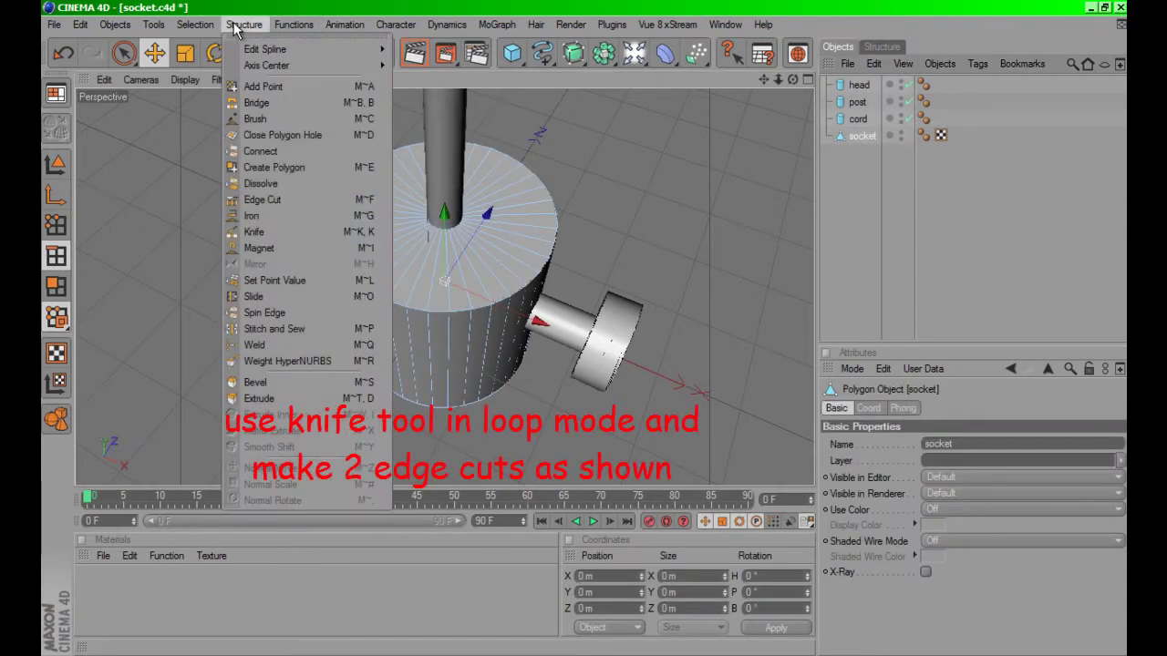
click(278, 234)
click(875, 443)
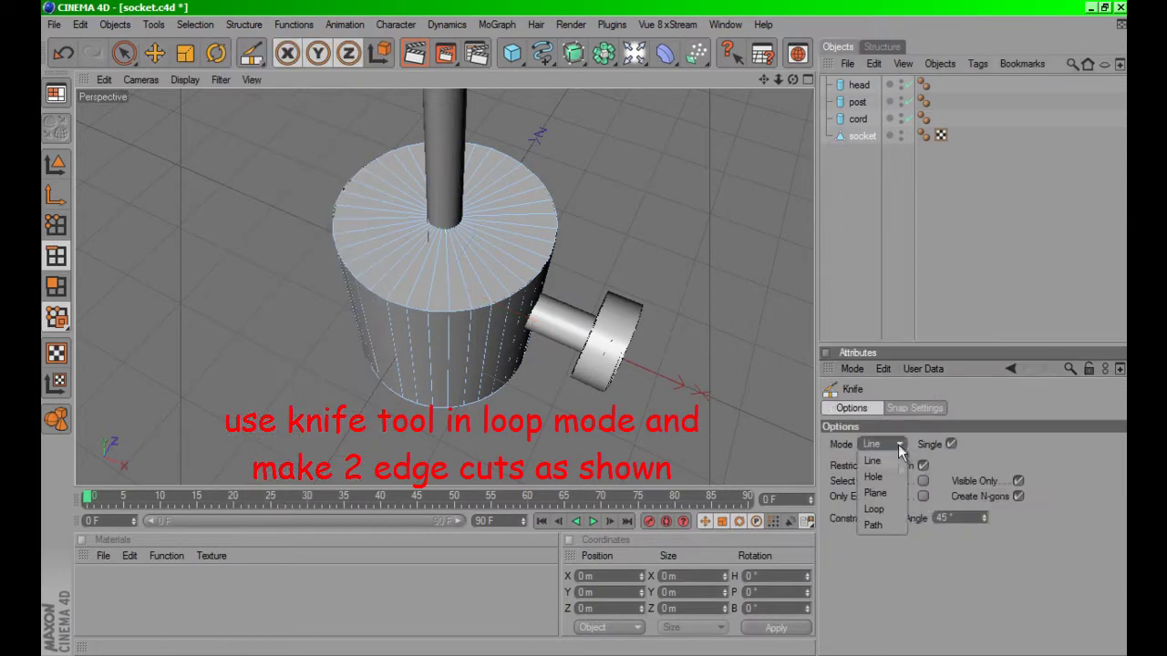
click(875, 493)
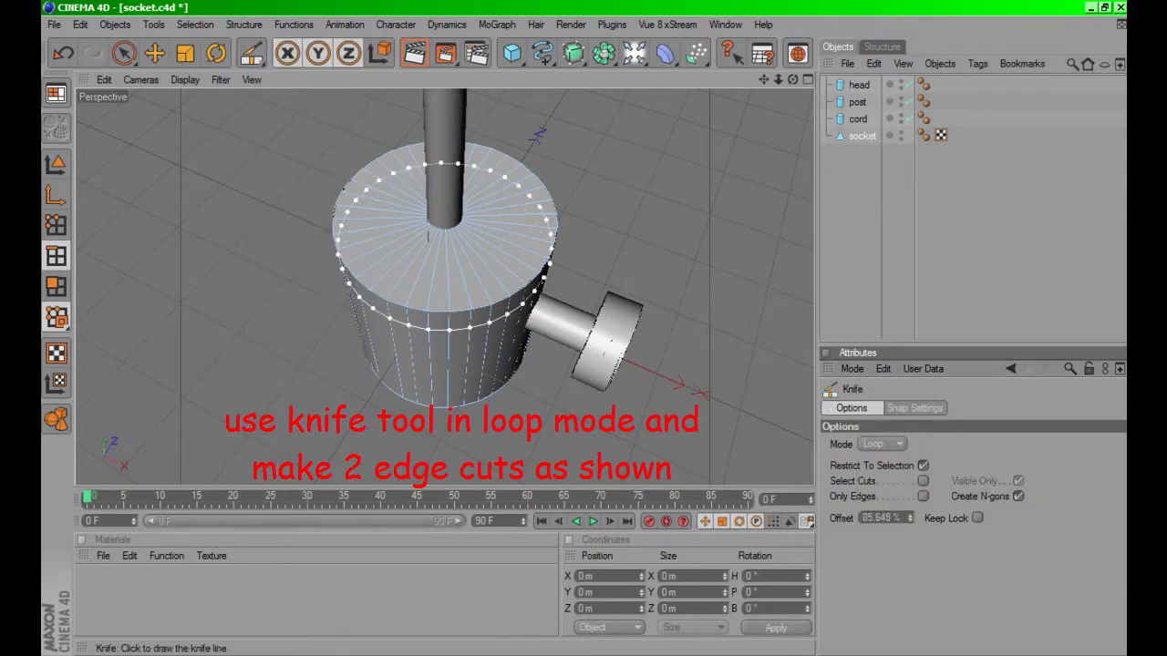
click(457, 215)
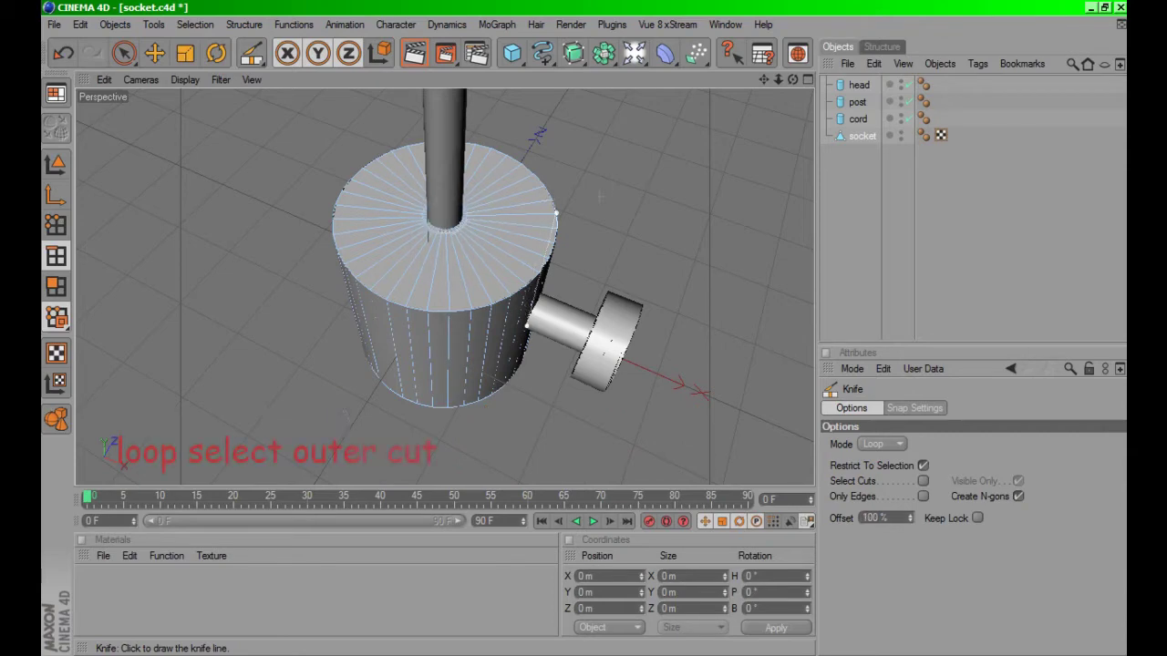
scroll(555, 212, up, 3)
scroll(456, 228, down, 1)
Loop-select the edge ring around the post and raise it along Y into a cone.
click(253, 55)
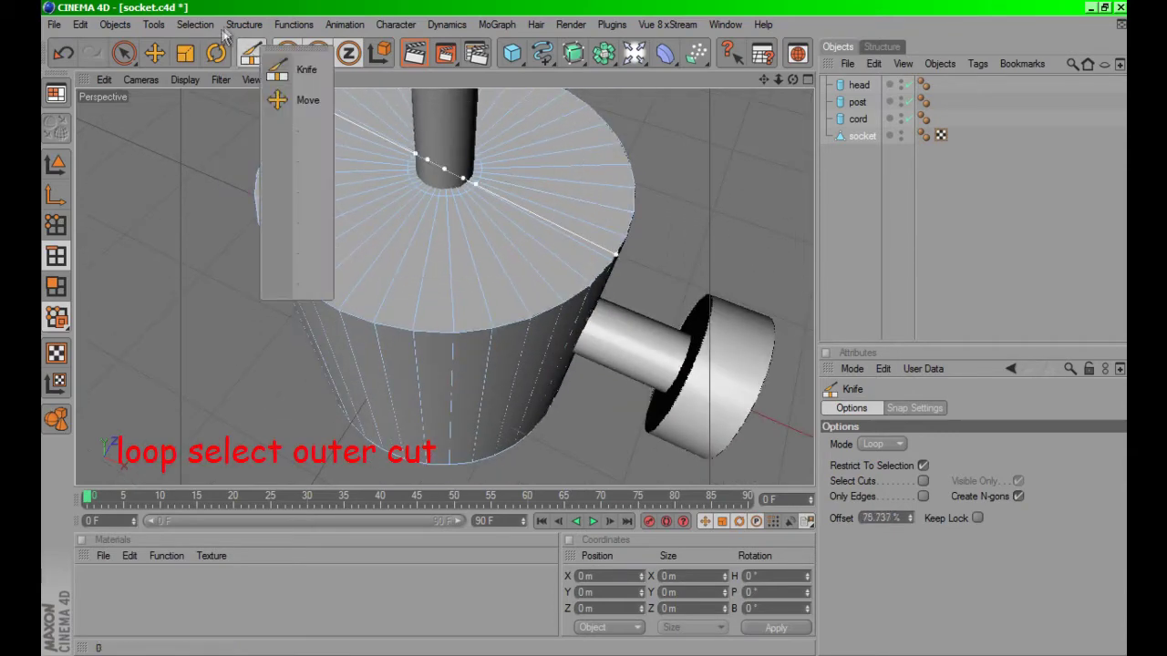
click(194, 25)
click(235, 134)
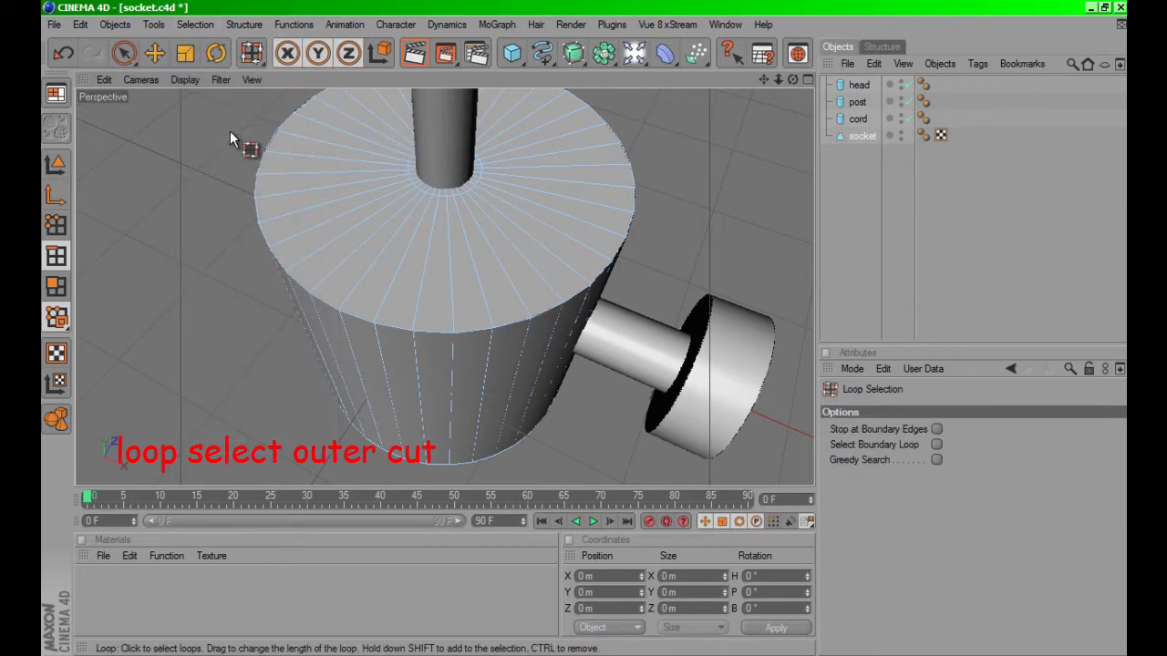
click(421, 195)
key(e)
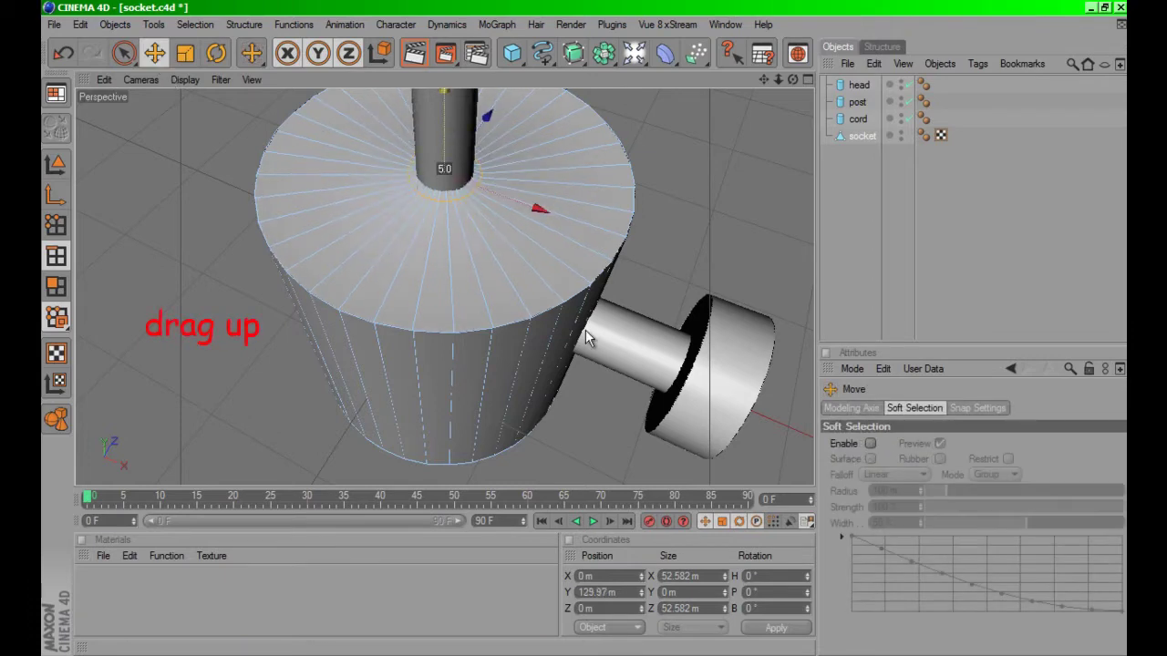
drag(585, 329, 585, 326)
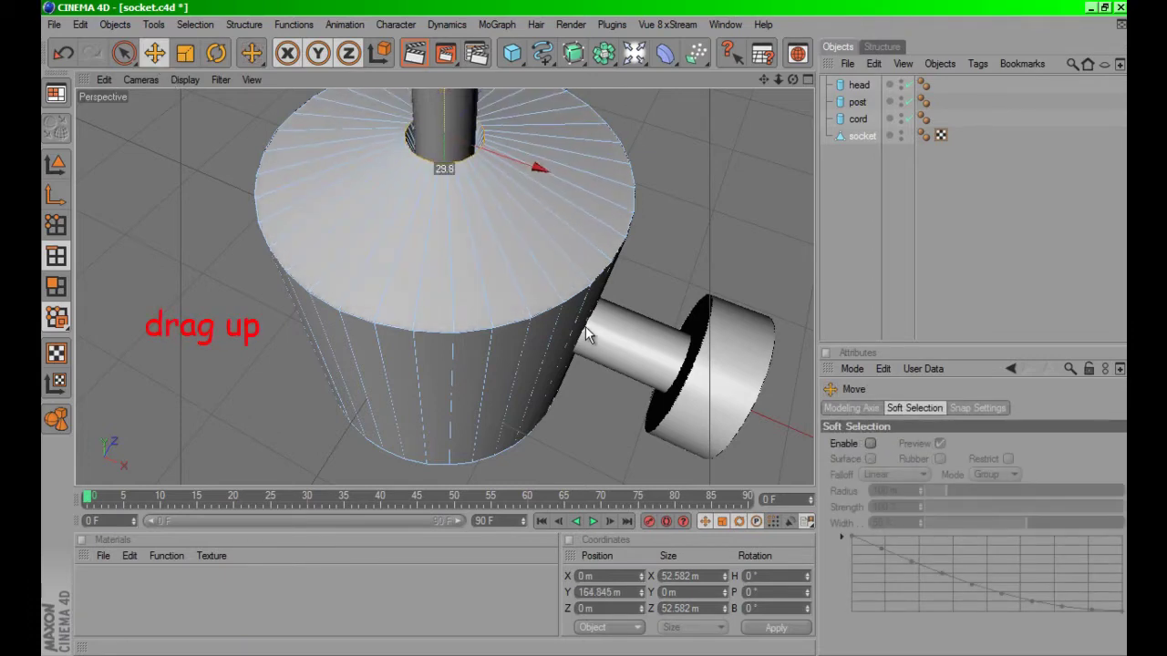
alt+drag(593, 368, 585, 330)
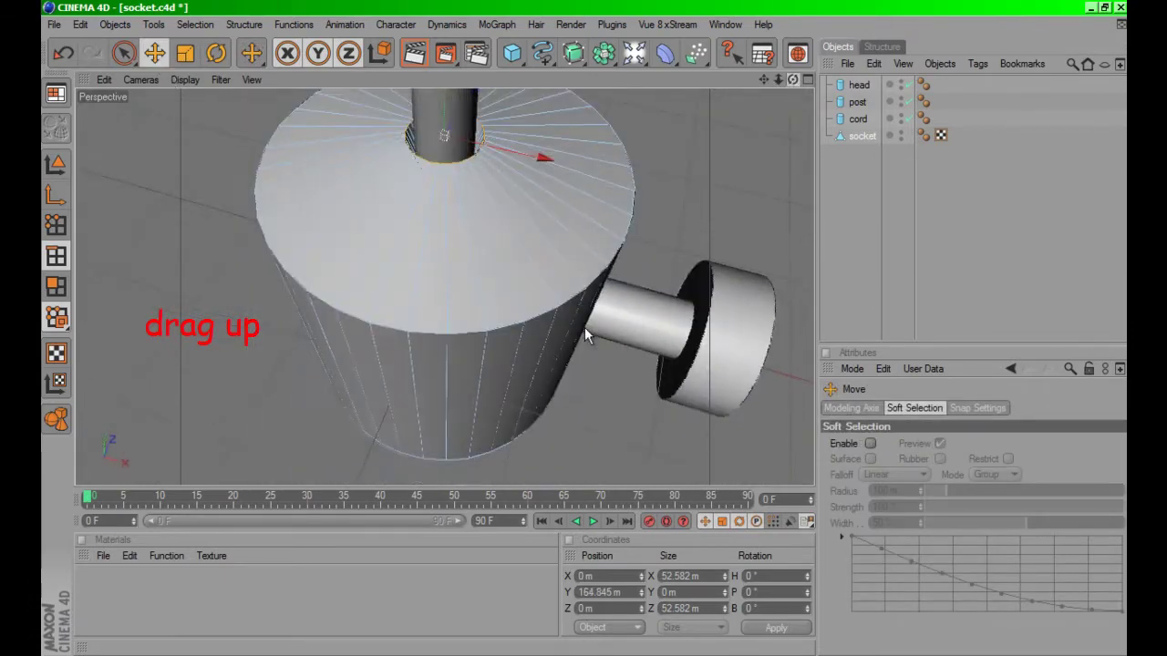
mouse_move(794, 81)
mouse_down()
mouse_move(593, 363)
mouse_move(585, 336)
mouse_move(672, 105)
mouse_up()
scroll(672, 106, down, 5)
Knife two concentric loop cuts into the socket's flat bottom cap.
mouse_move(791, 84)
mouse_down()
mouse_move(583, 346)
mouse_move(586, 328)
mouse_up()
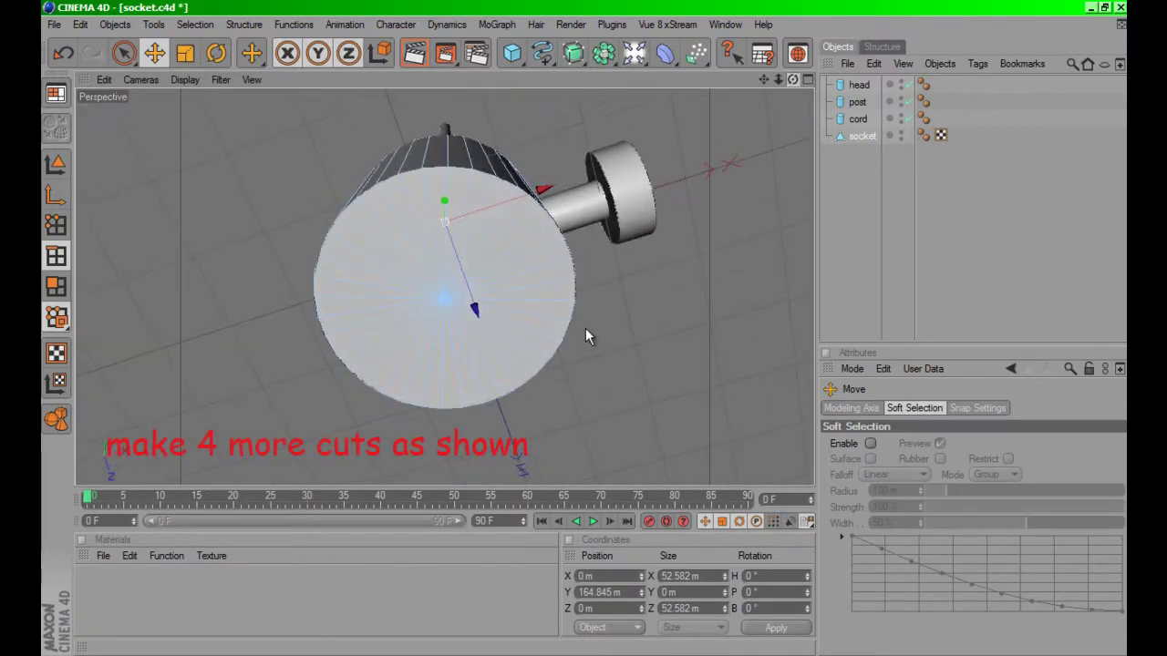
click(124, 53)
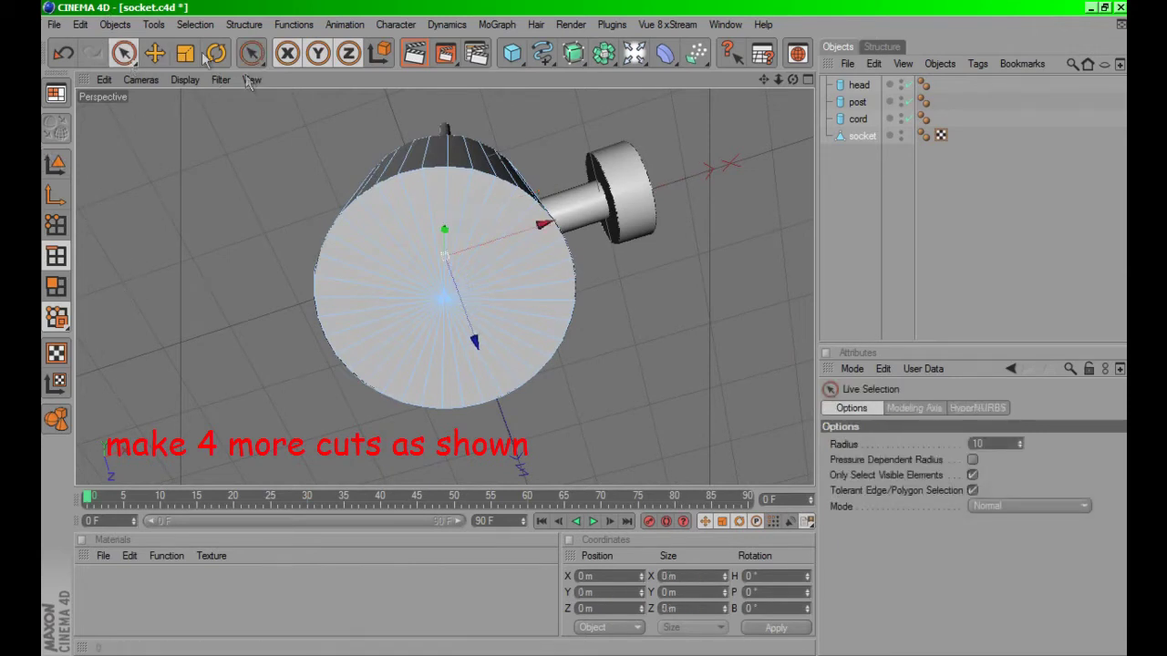
drag(251, 56, 282, 160)
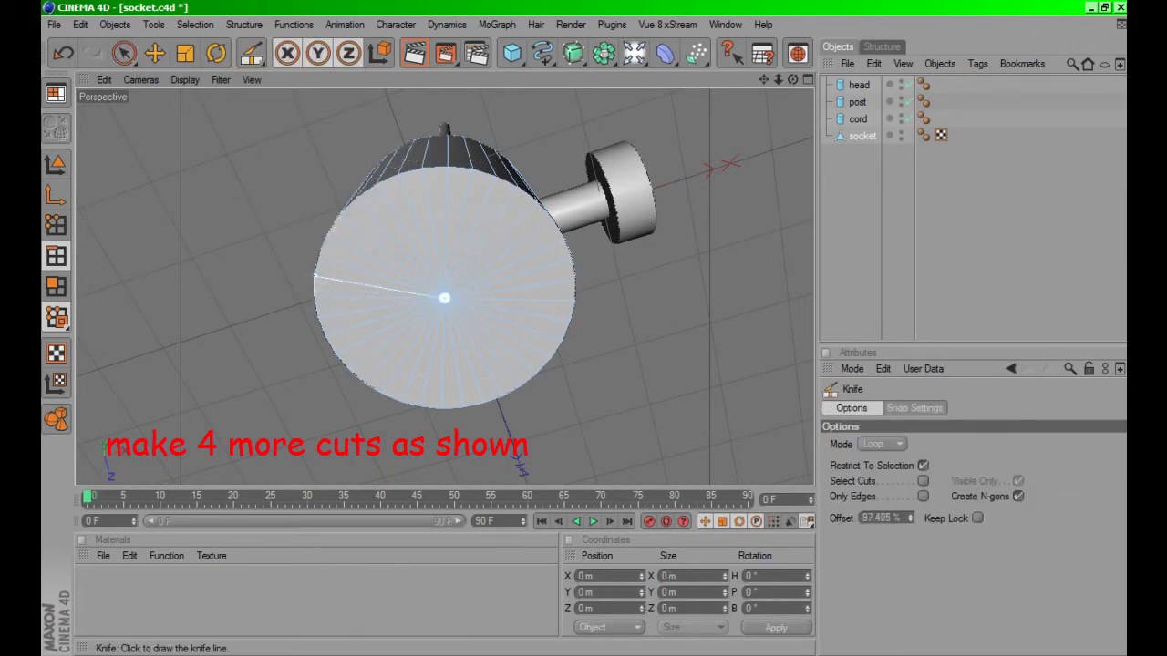
click(314, 294)
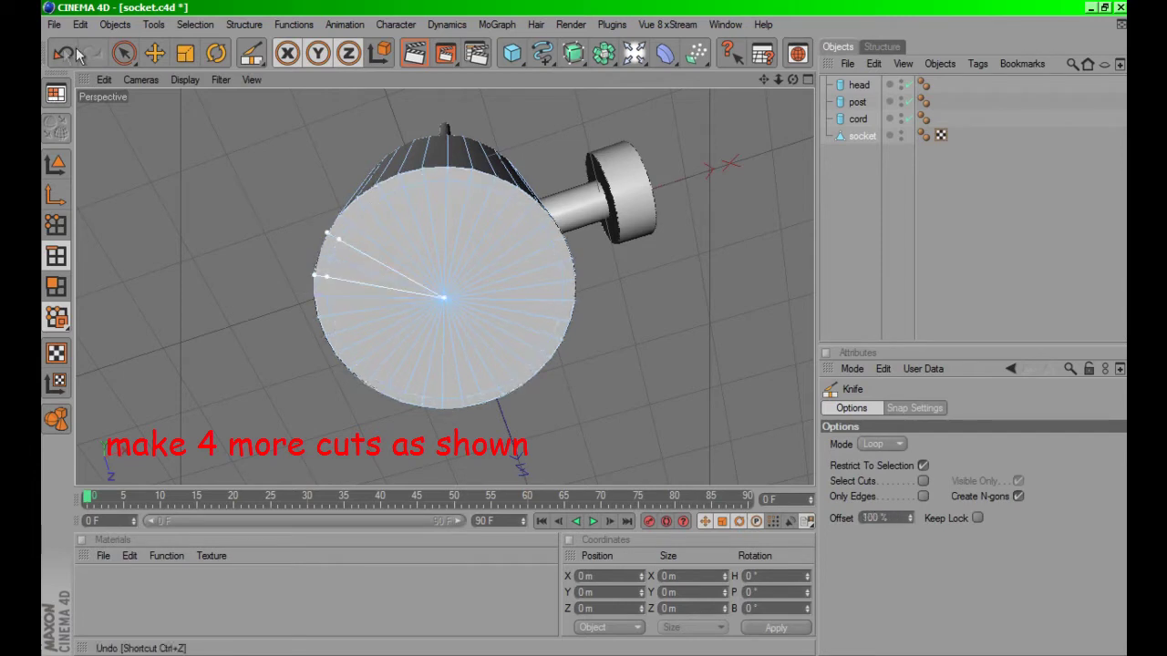
click(354, 256)
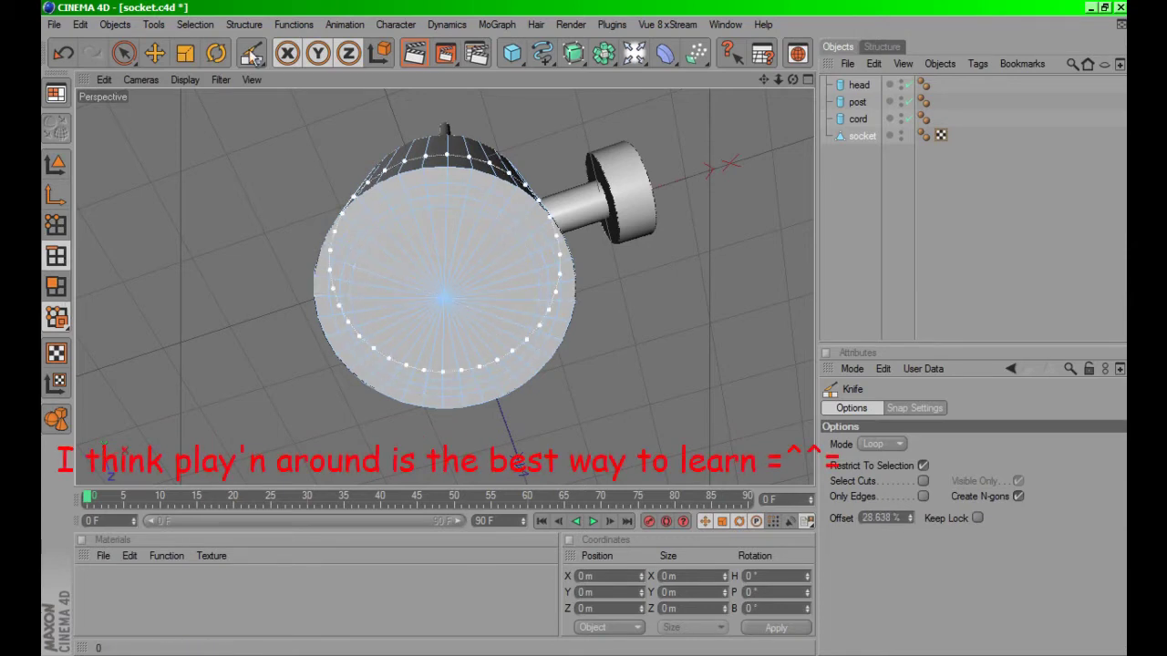
drag(251, 53, 307, 161)
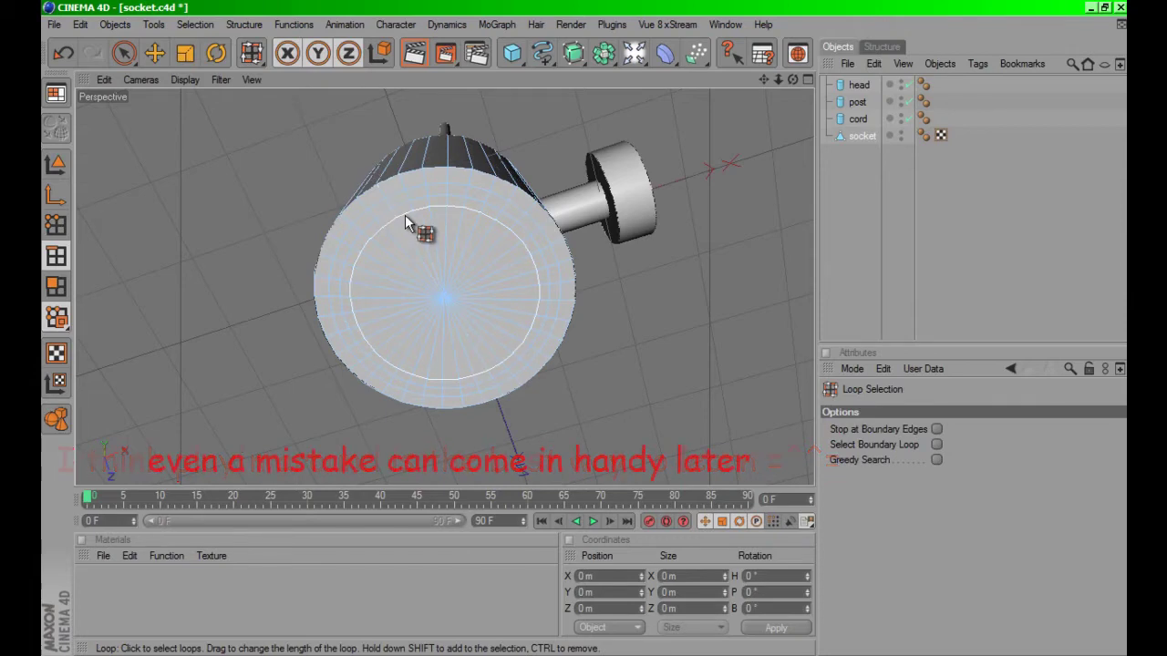
Try moving the inner bottom ring, then undo to flatten the bottom again.
drag(792, 79, 586, 335)
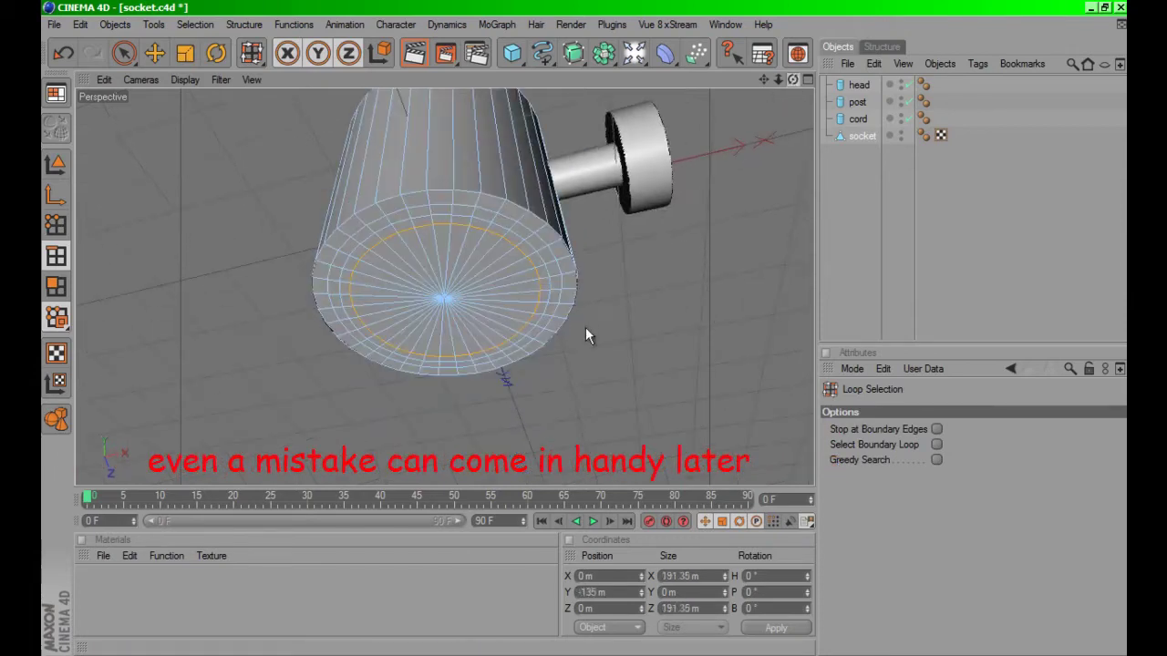
click(154, 52)
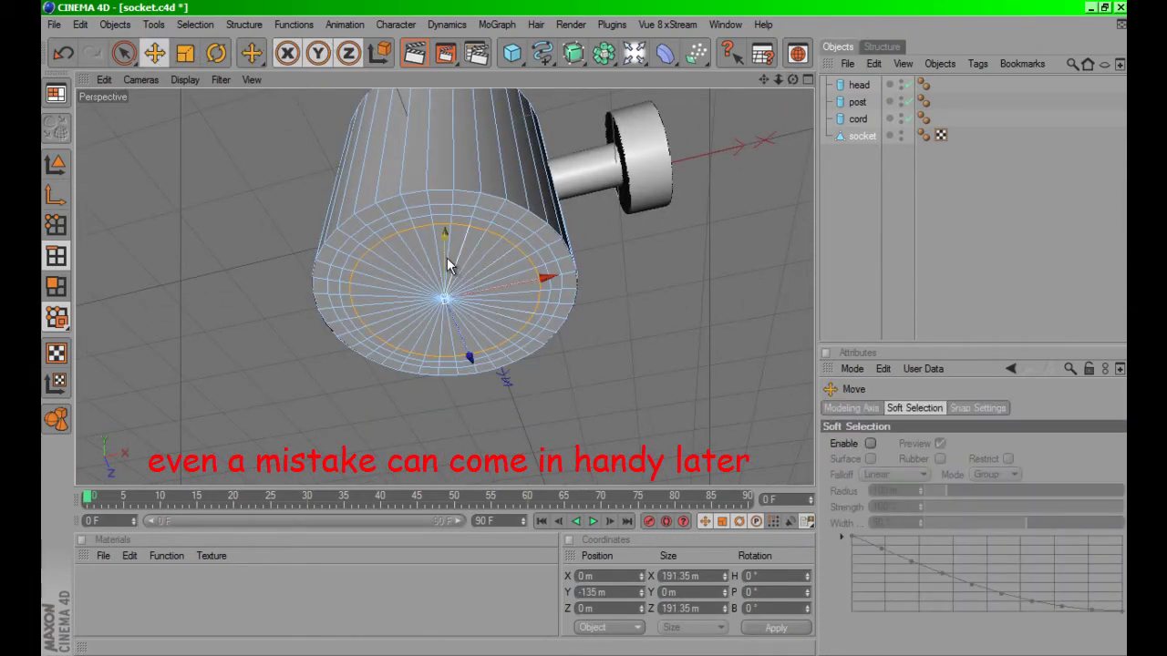
drag(585, 334, 585, 328)
click(63, 53)
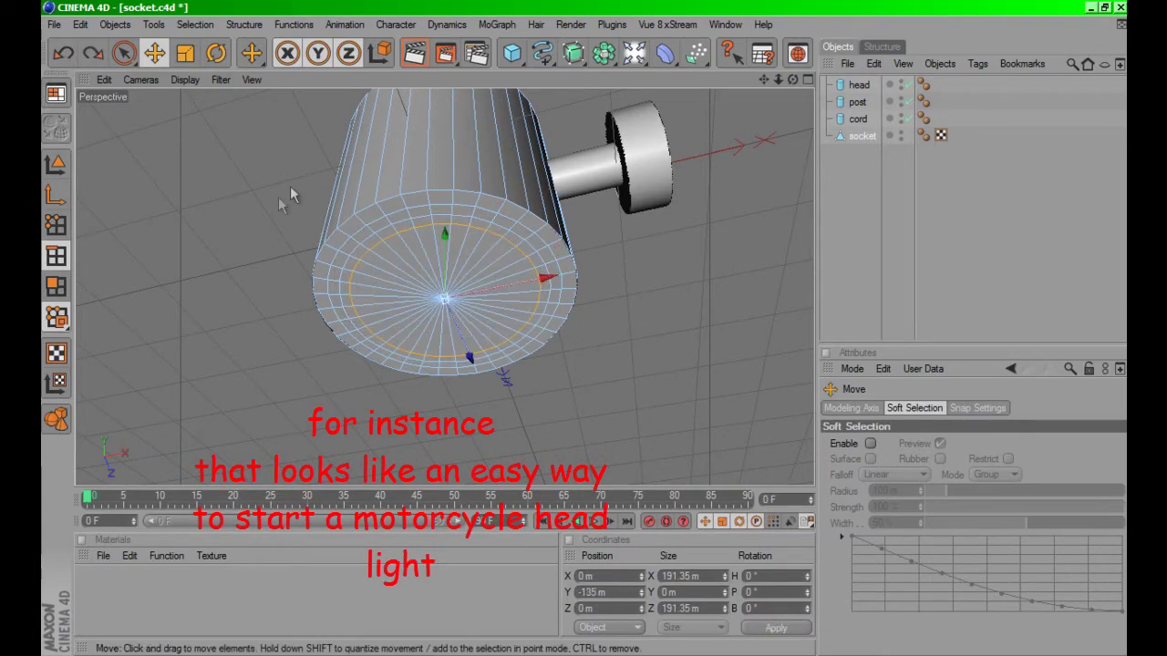
Loop-select the innermost bottom faces in Polygon mode and push them up into the socket.
click(58, 257)
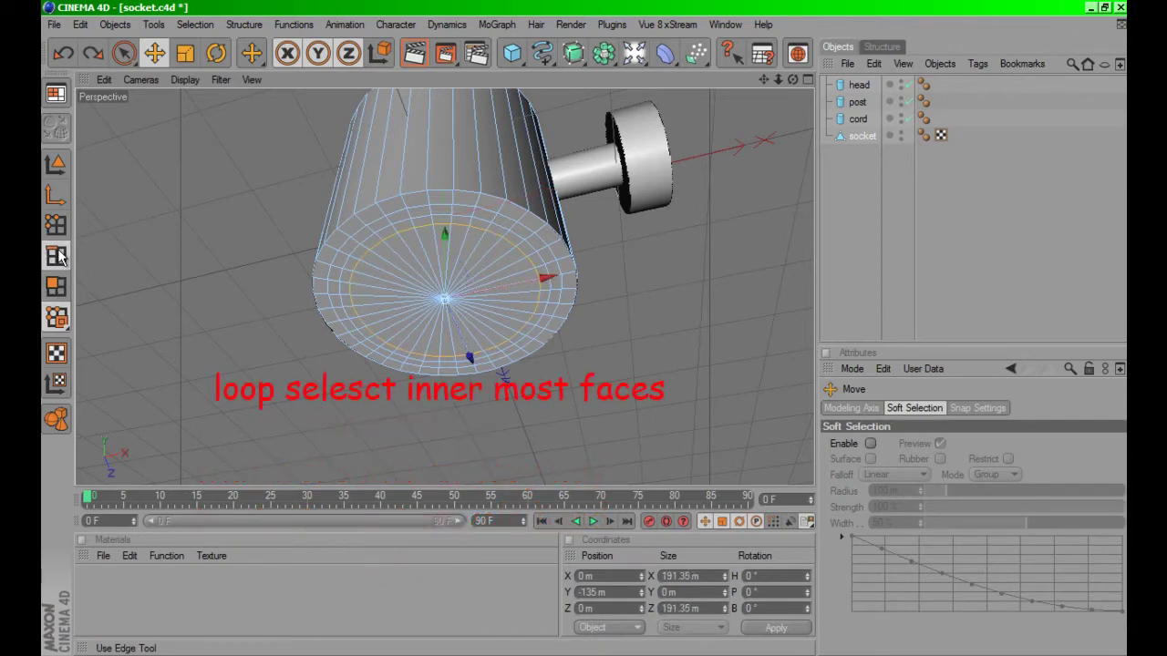
click(56, 286)
click(252, 53)
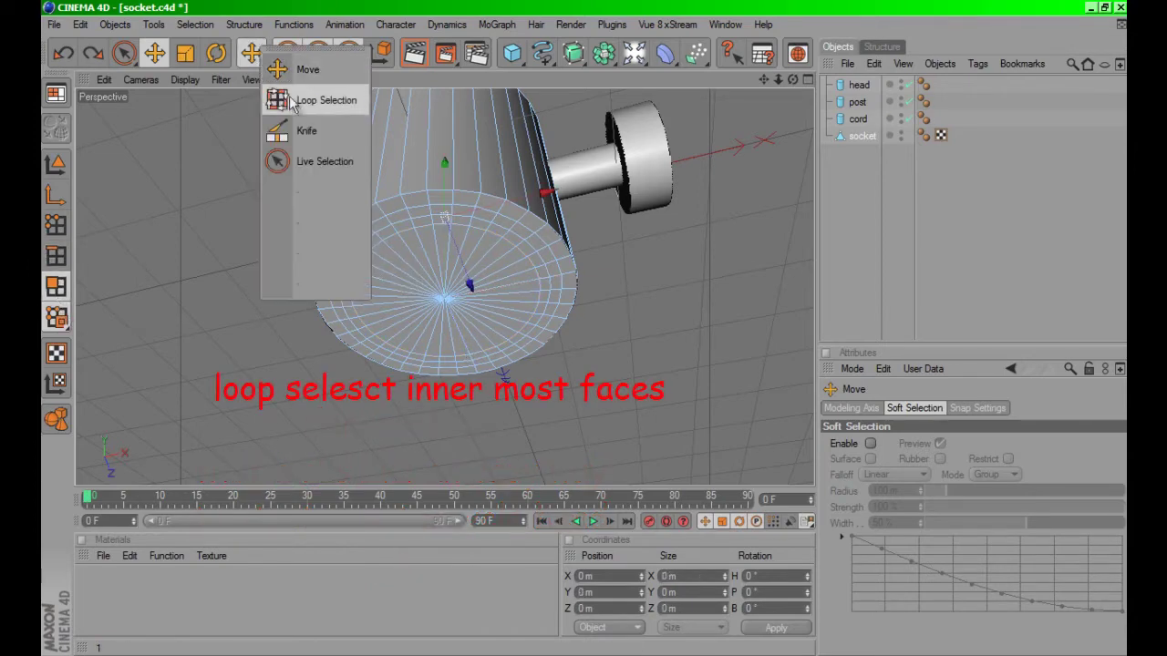
click(305, 97)
click(402, 275)
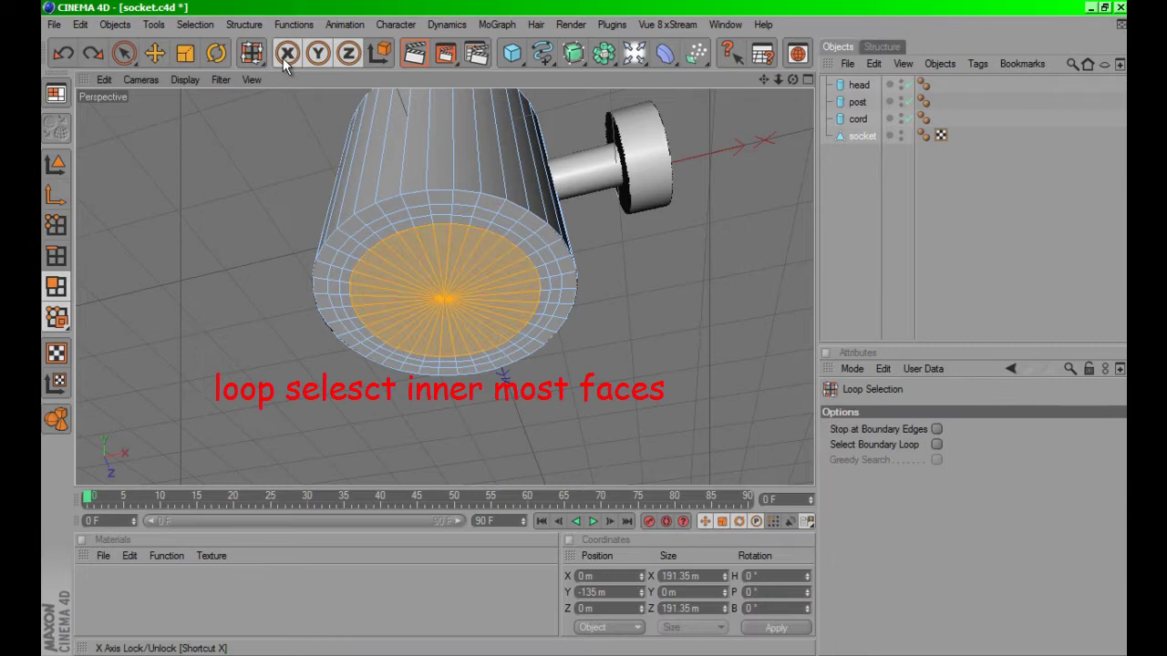
click(155, 53)
drag(443, 235, 585, 327)
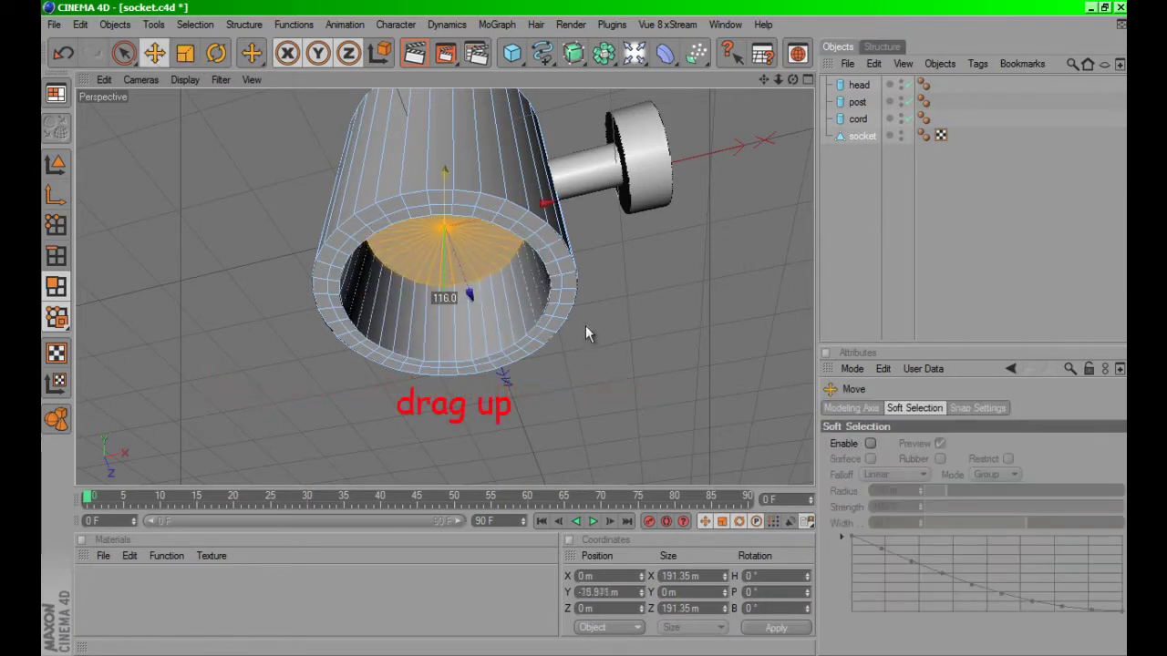
click(56, 257)
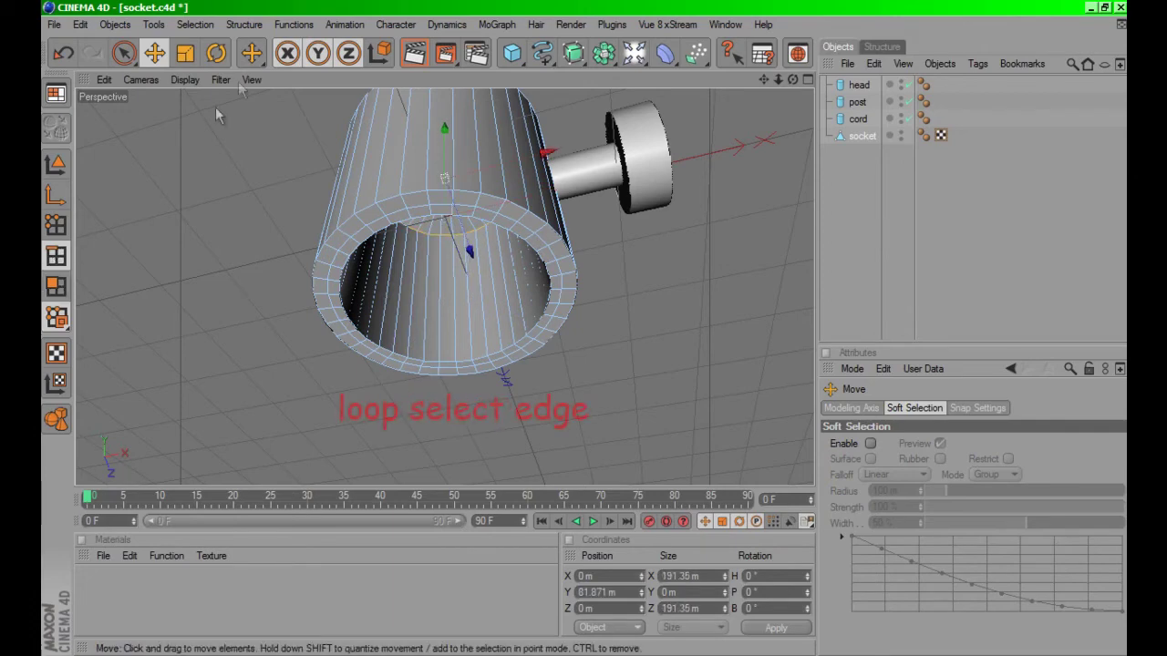
Loop-select the socket's bottom rim and lower it slightly to Y -148.311 m.
drag(251, 53, 291, 96)
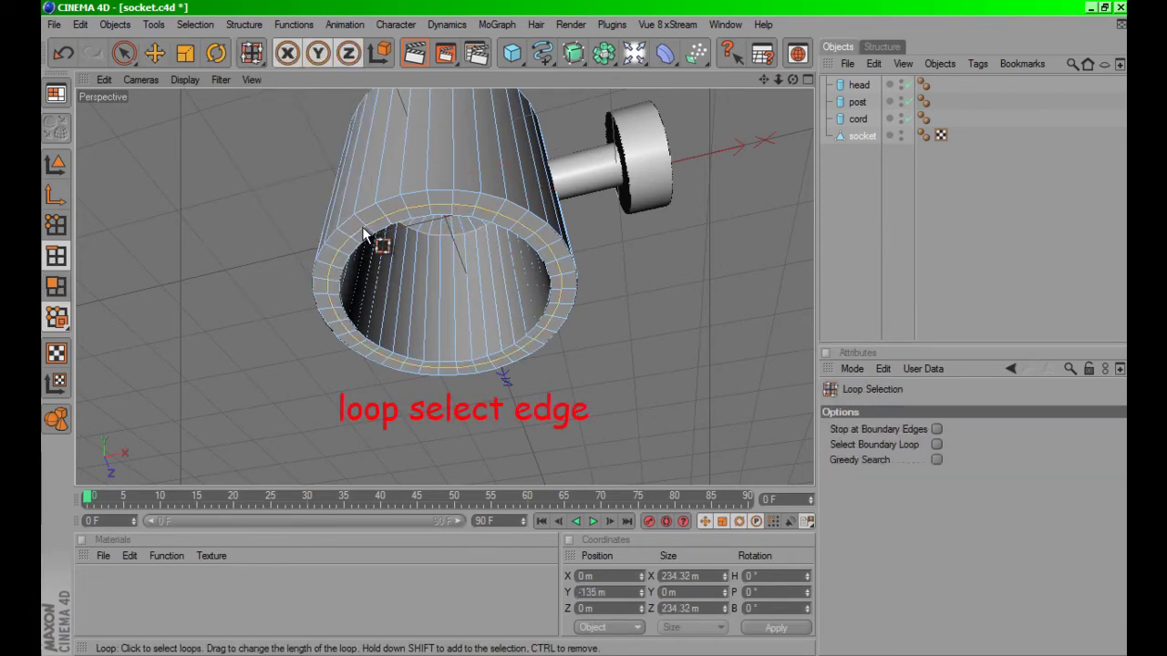
click(374, 238)
drag(793, 81, 585, 327)
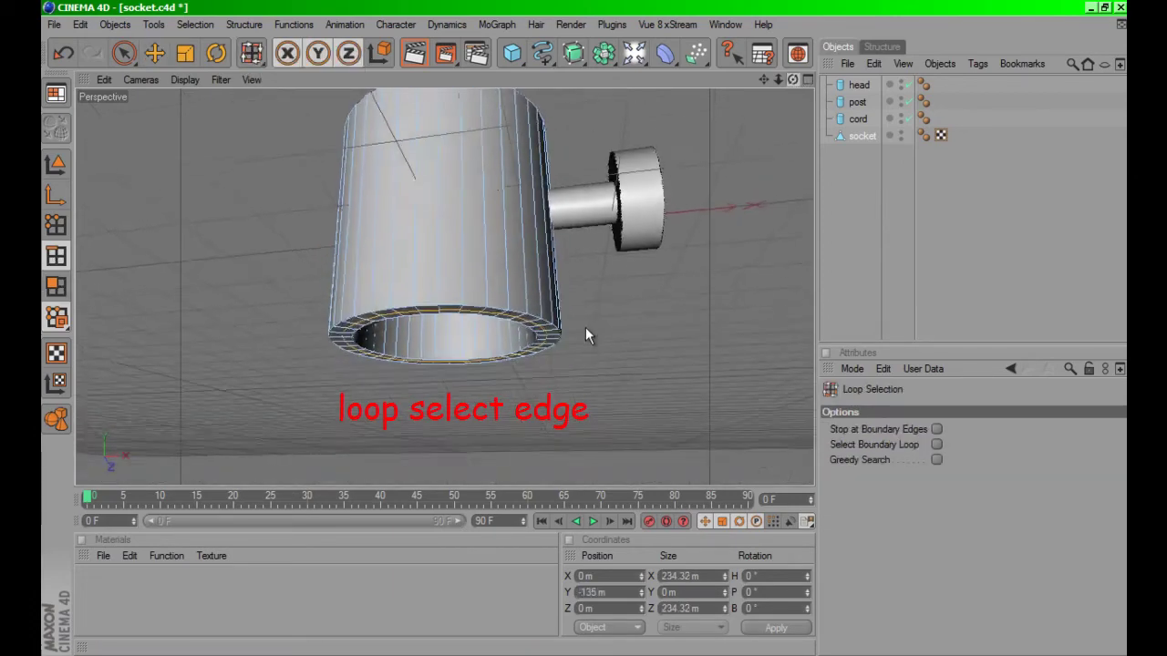
click(154, 53)
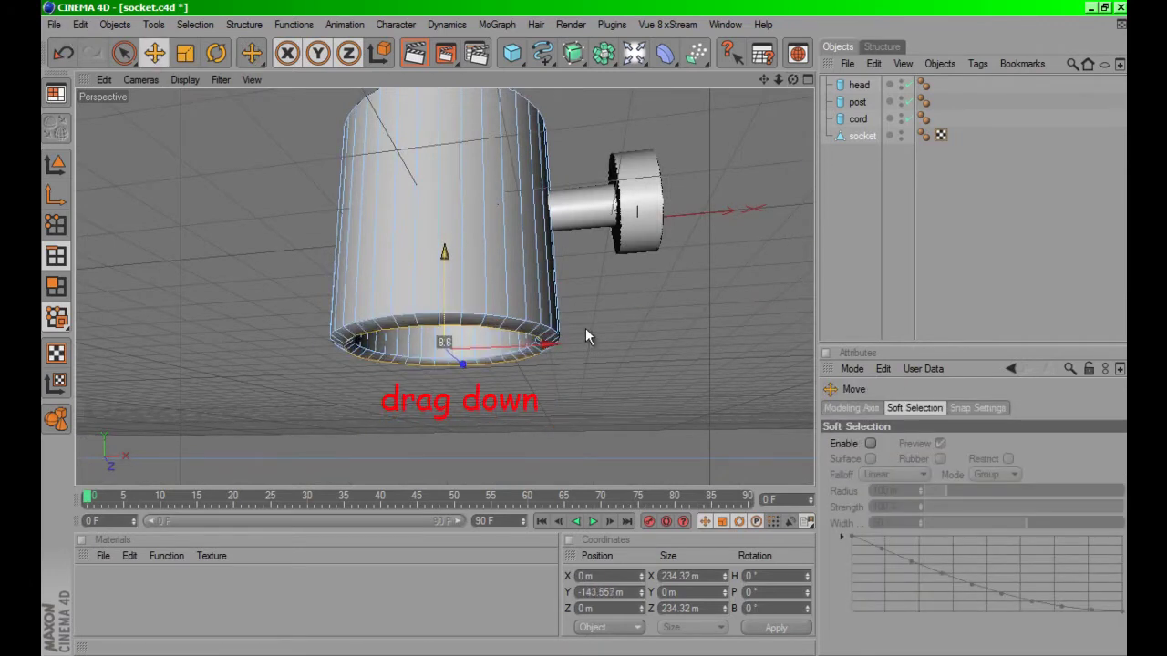
drag(446, 245, 446, 258)
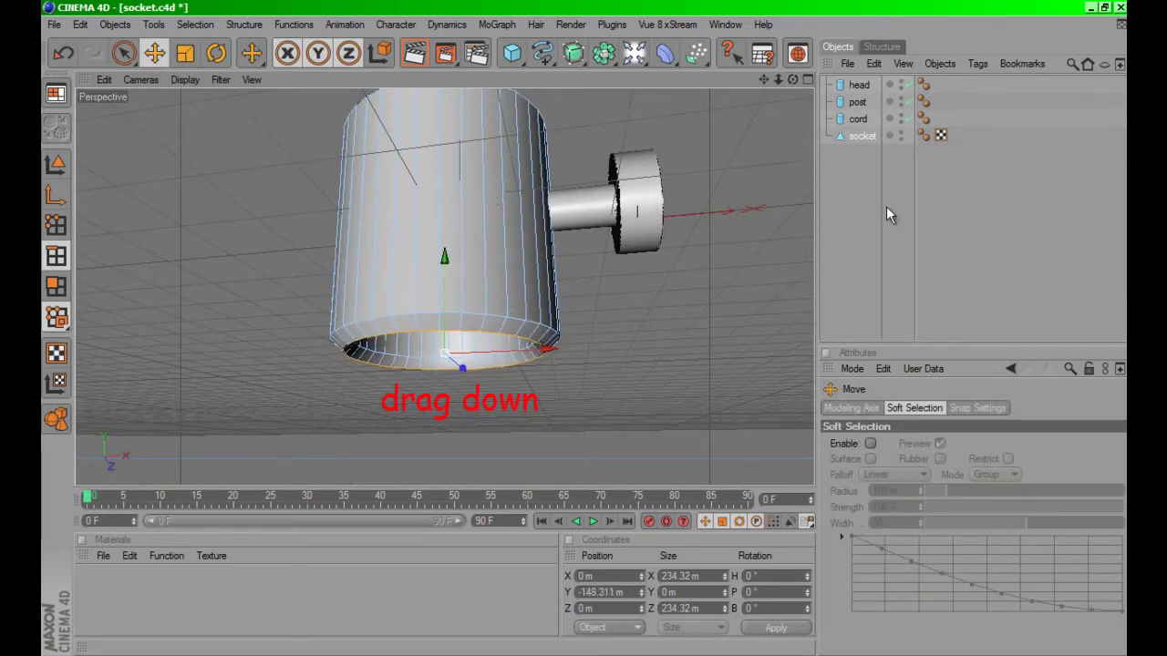
drag(790, 78, 673, 204)
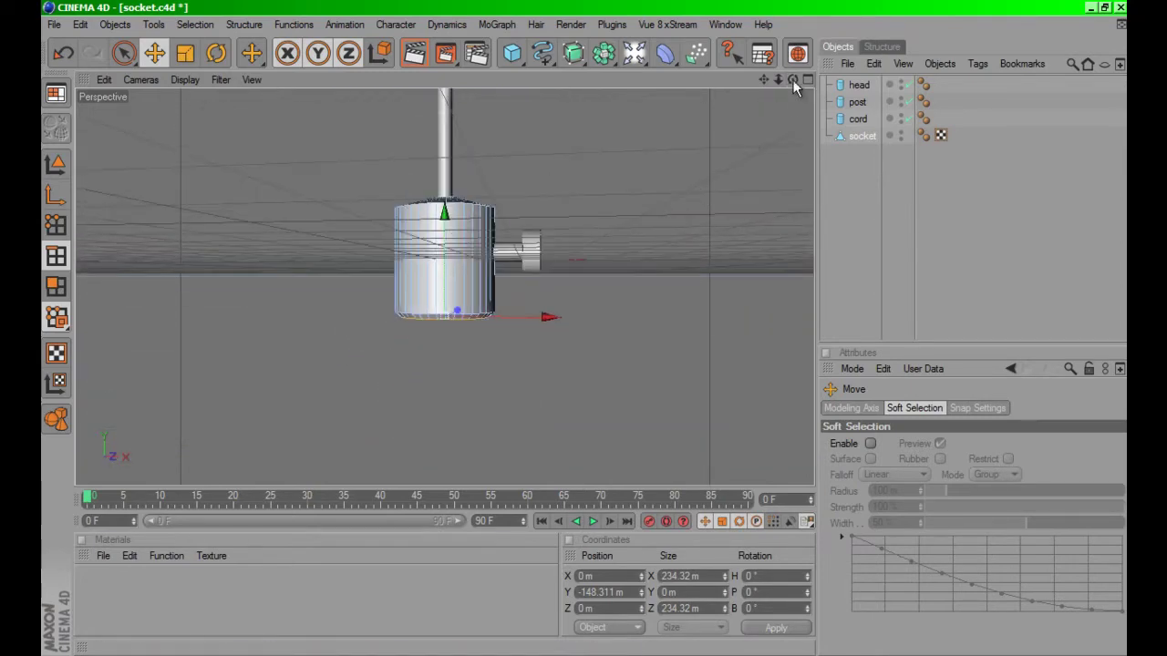
drag(792, 79, 585, 327)
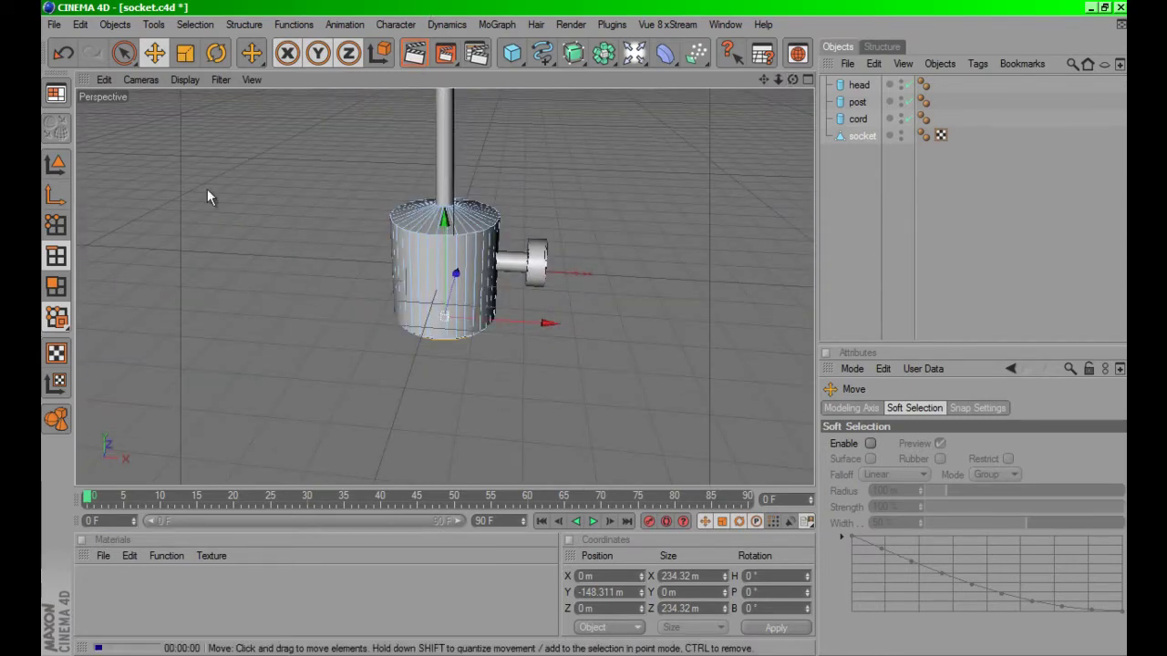
Render a quick preview of the socket, then select the head object.
key(ctrl+r)
click(875, 219)
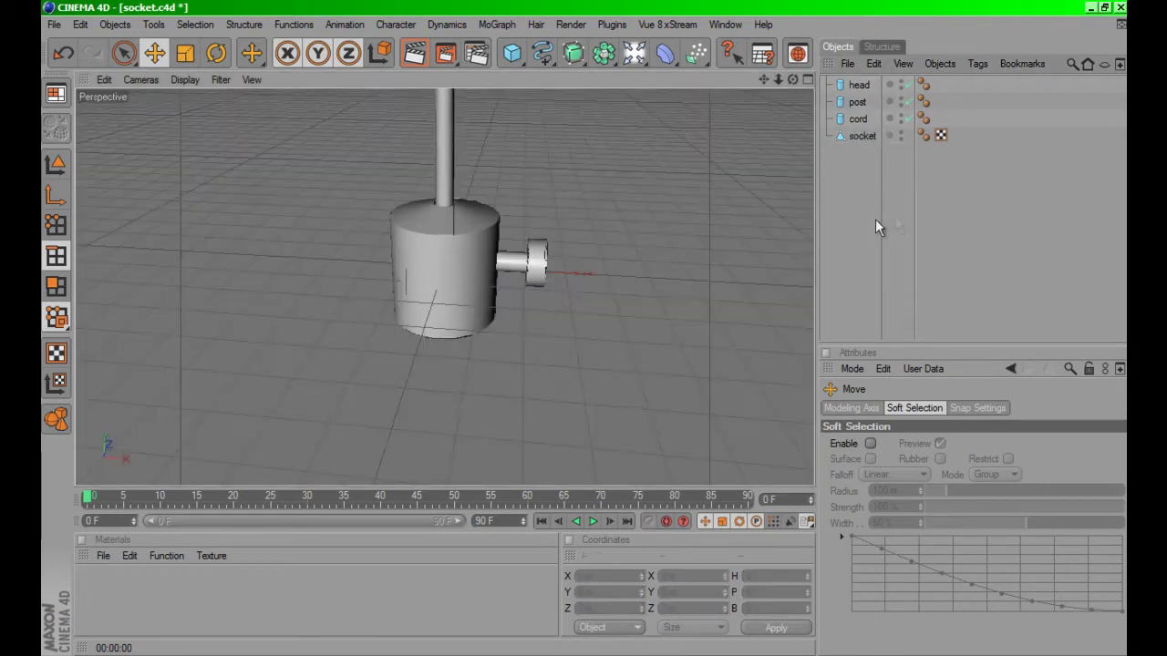
click(858, 84)
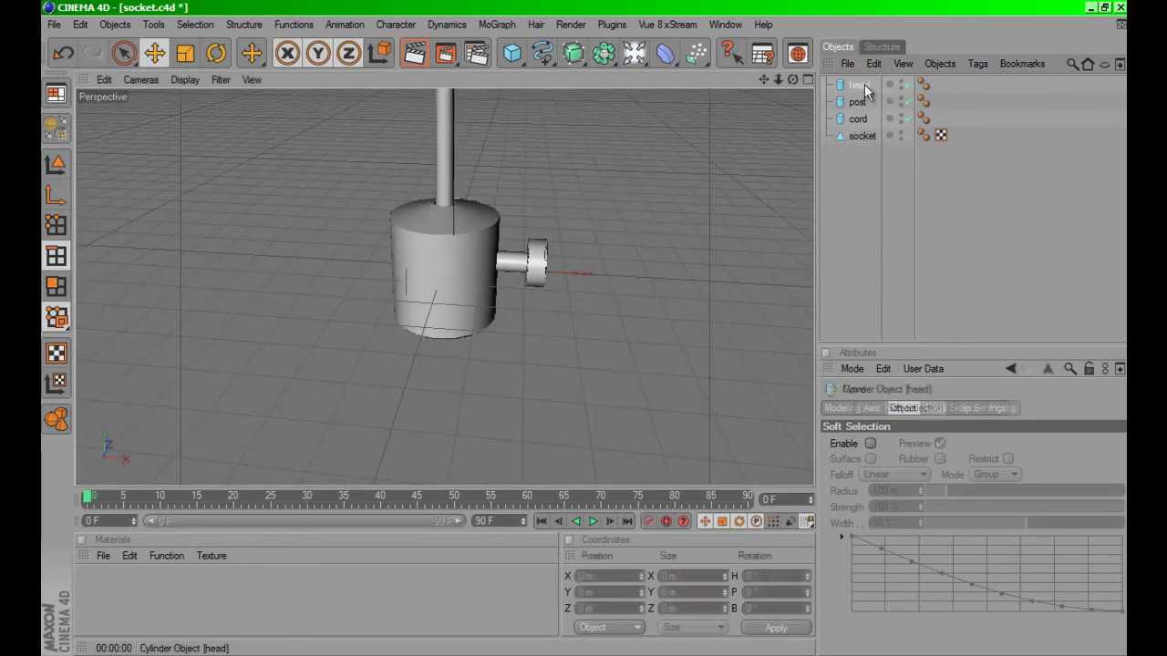
Zoom in on the knob and hide the post and socket in the viewport.
scroll(691, 211, up, 2)
scroll(692, 211, up, 3)
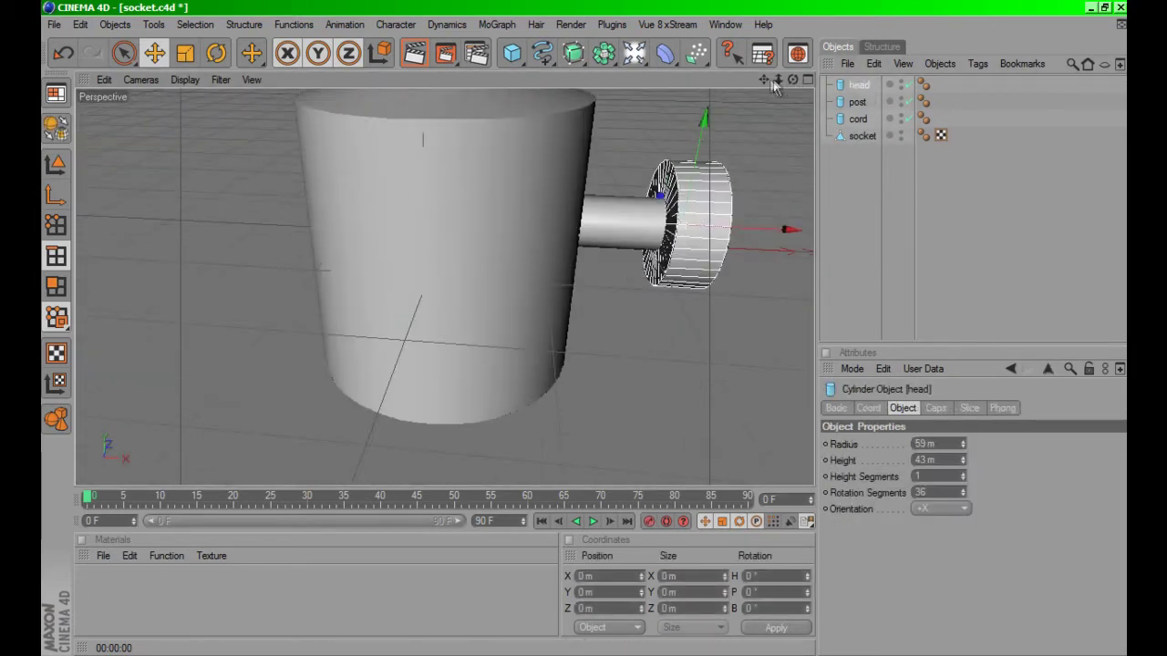
drag(772, 80, 571, 334)
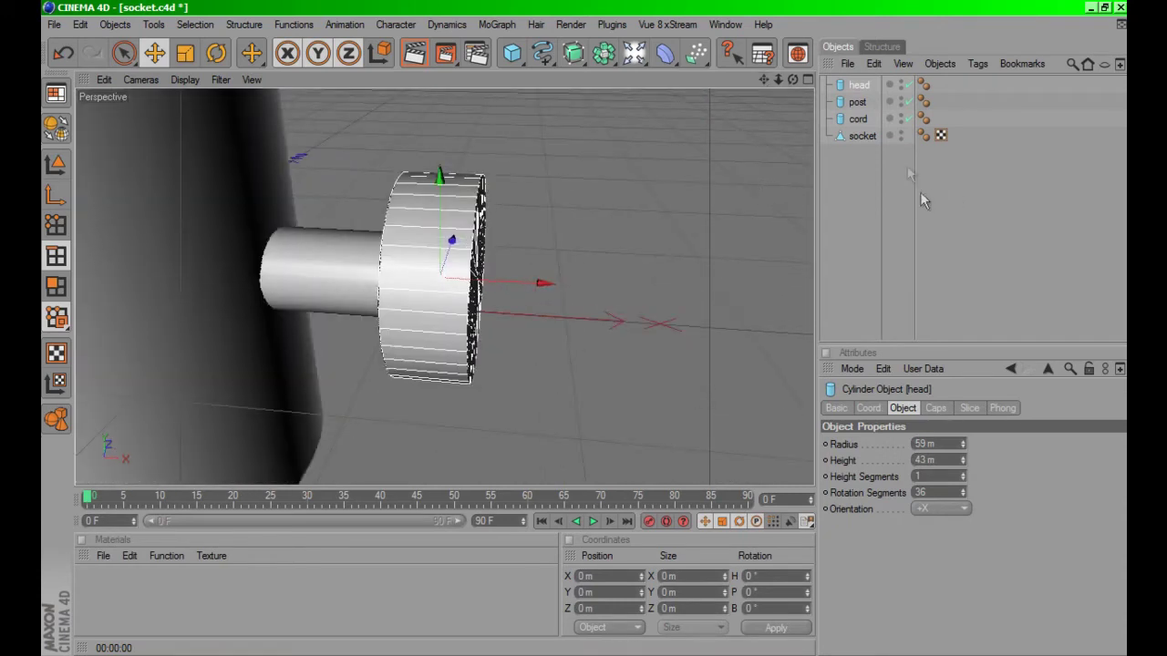
click(901, 99)
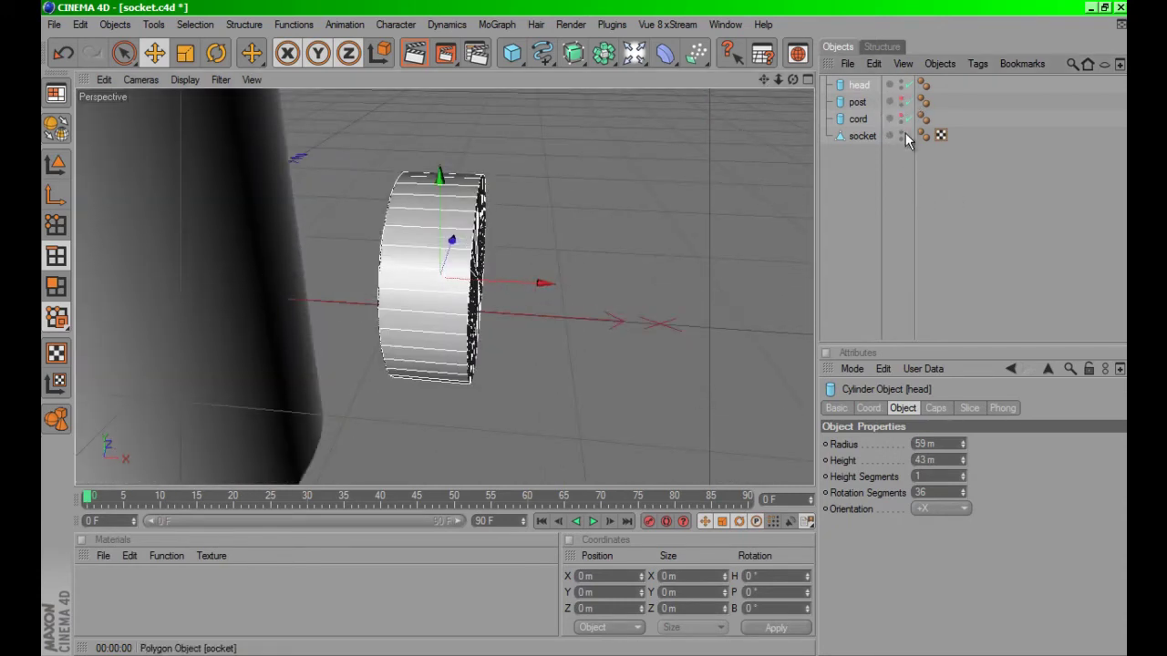
click(901, 133)
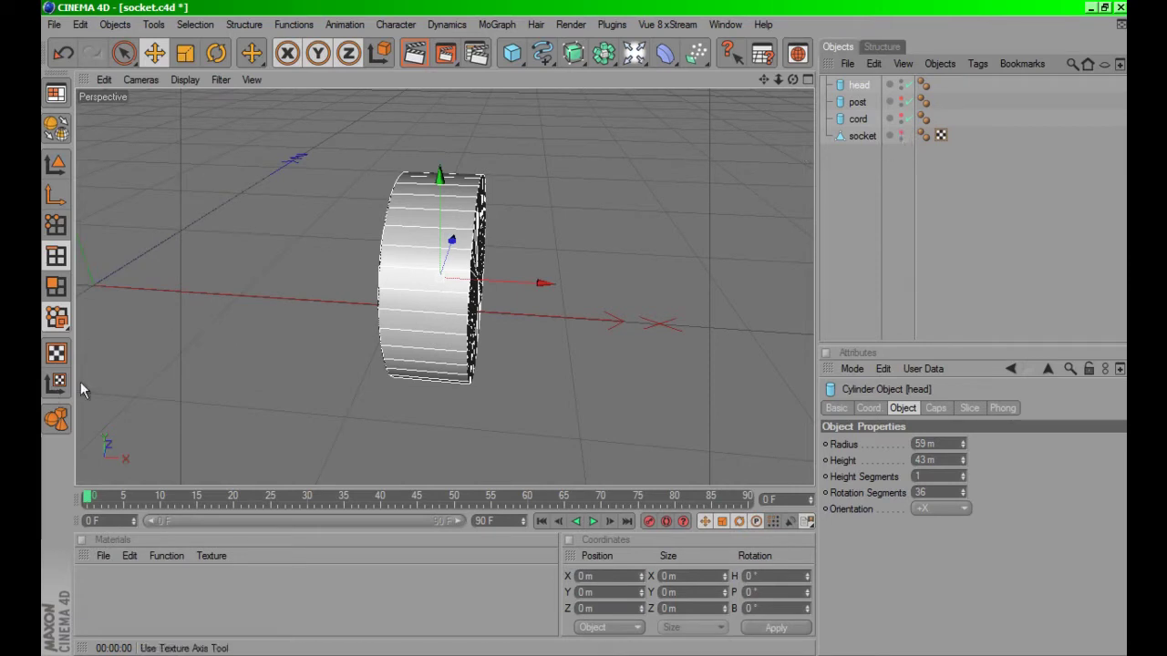
click(124, 52)
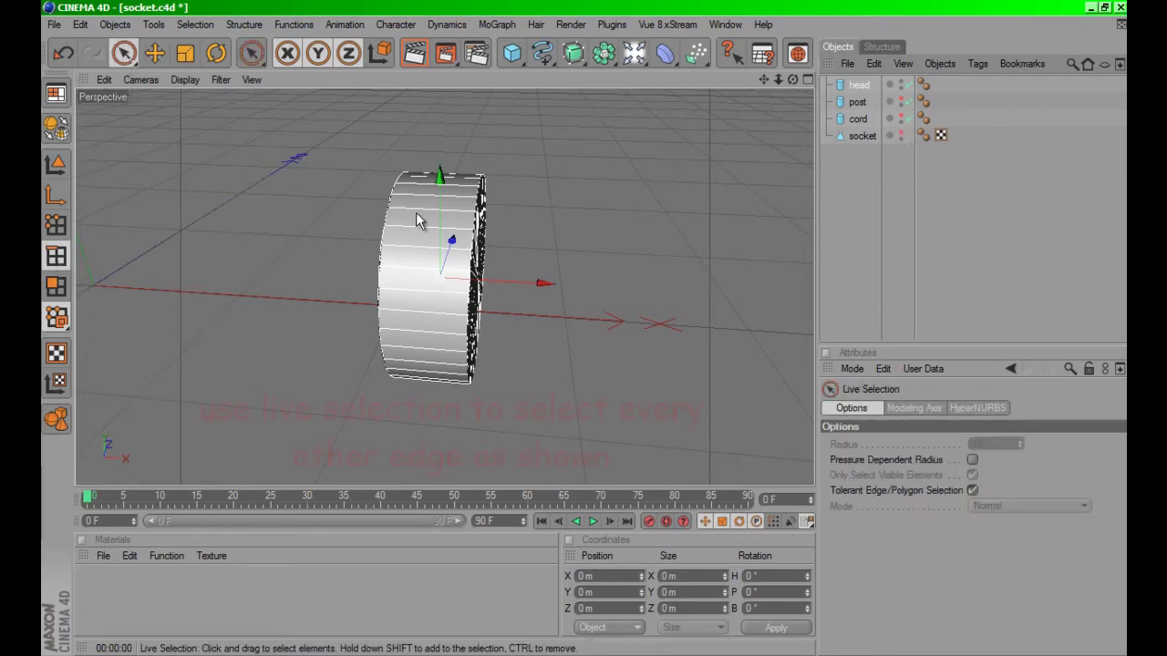
Make the head object editable and shrink the Live Selection radius to 3.
click(860, 87)
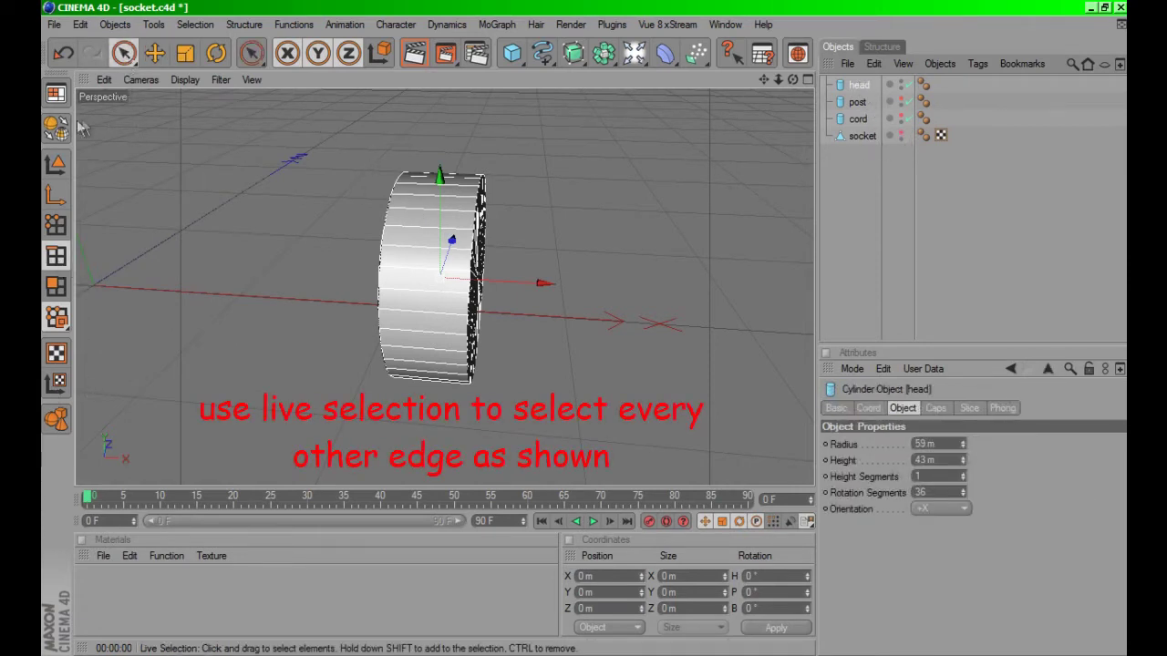
click(56, 128)
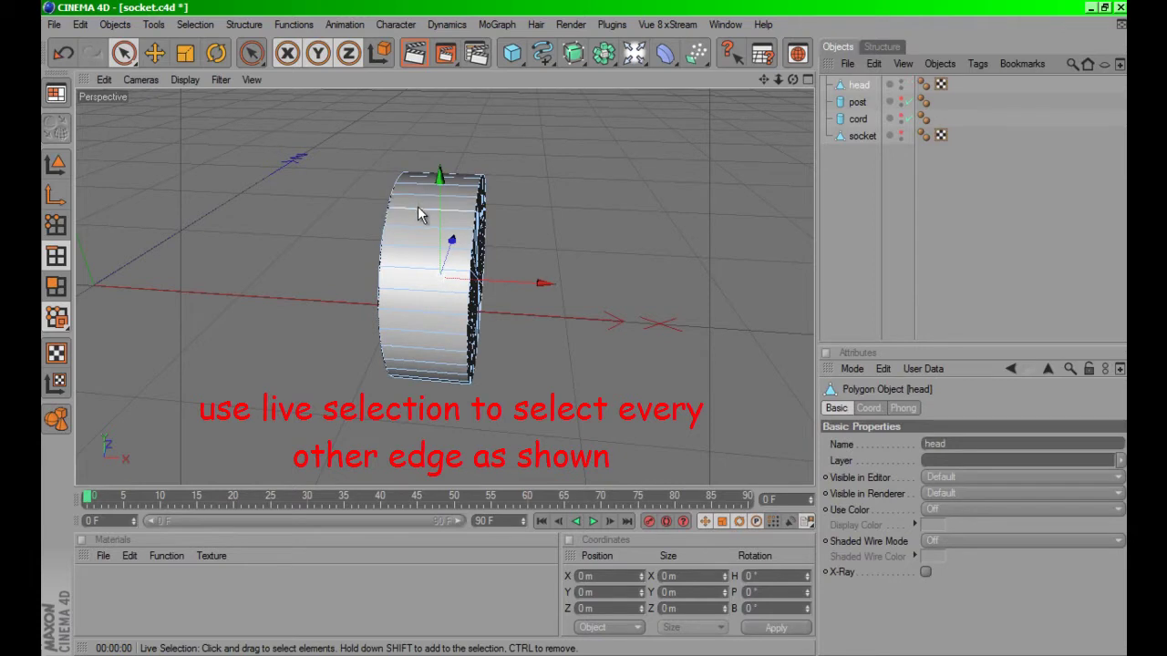
click(124, 52)
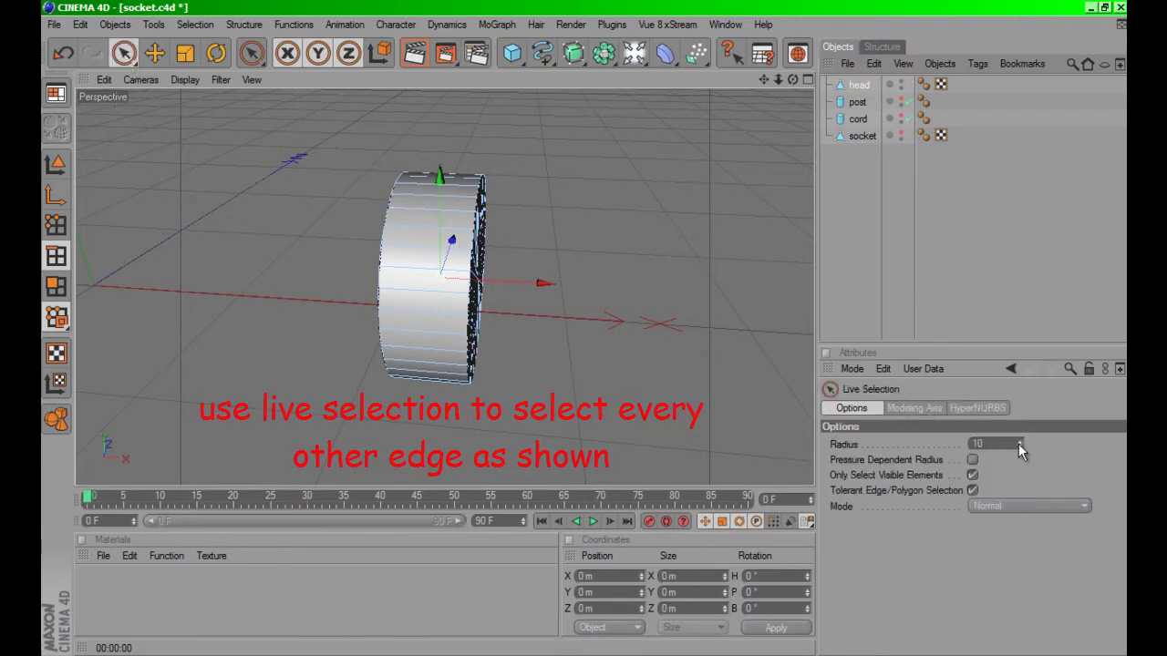
drag(1018, 444, 1019, 448)
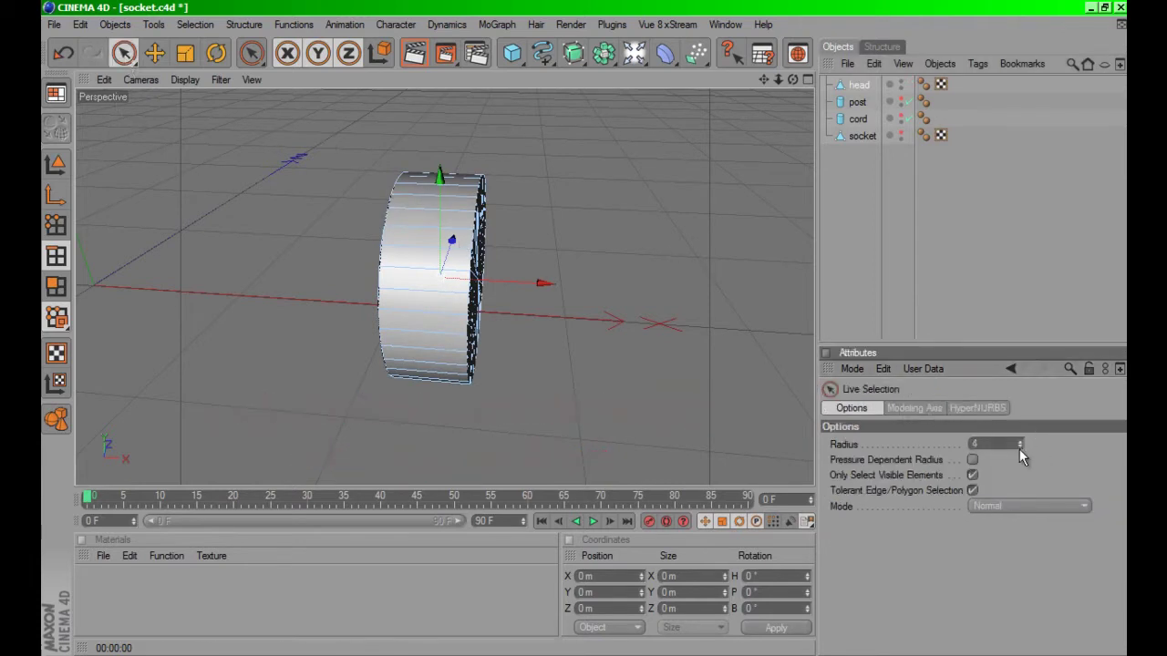
Select every other strip around the knob's rim.
click(406, 209)
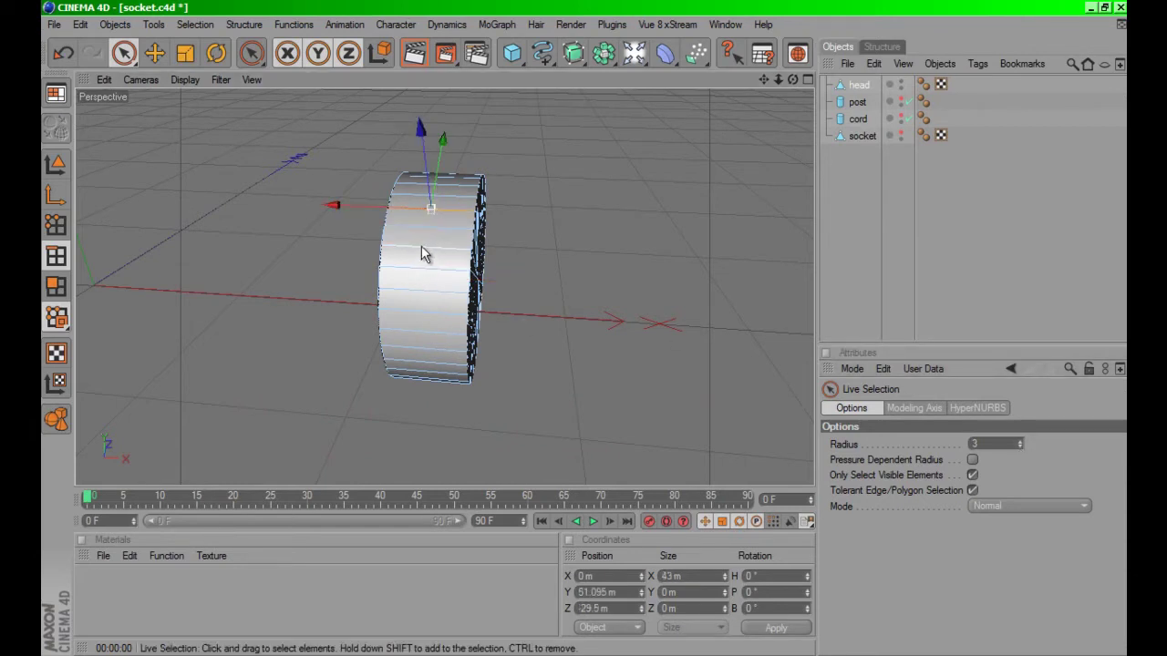
click(424, 260)
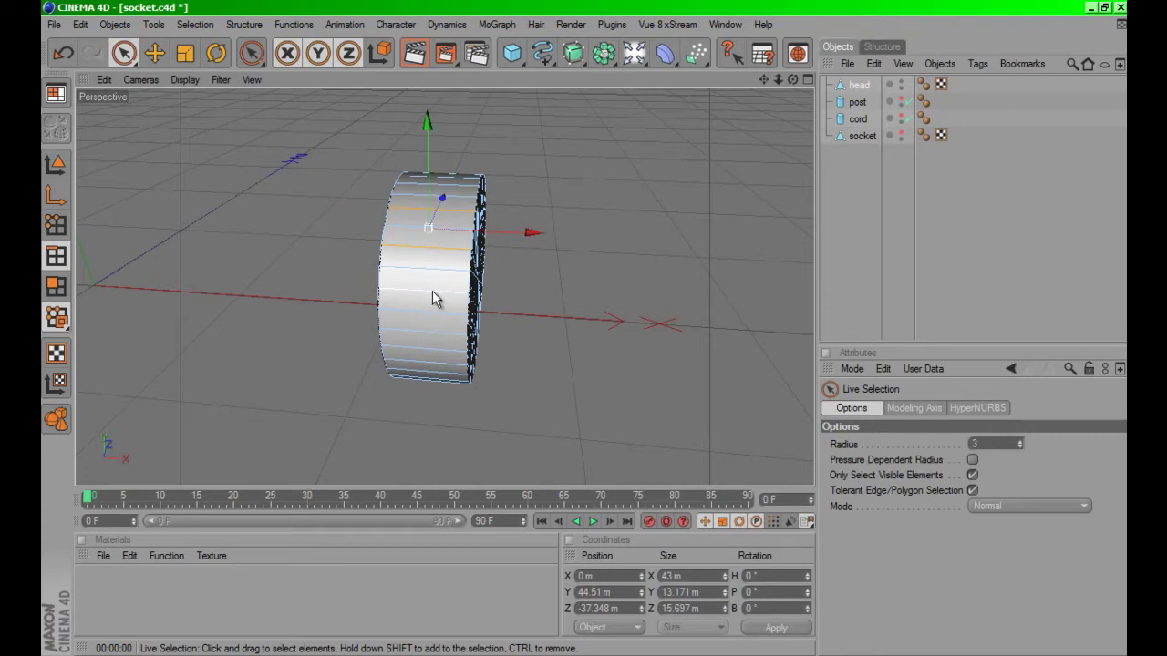
shift+drag(433, 298, 433, 350)
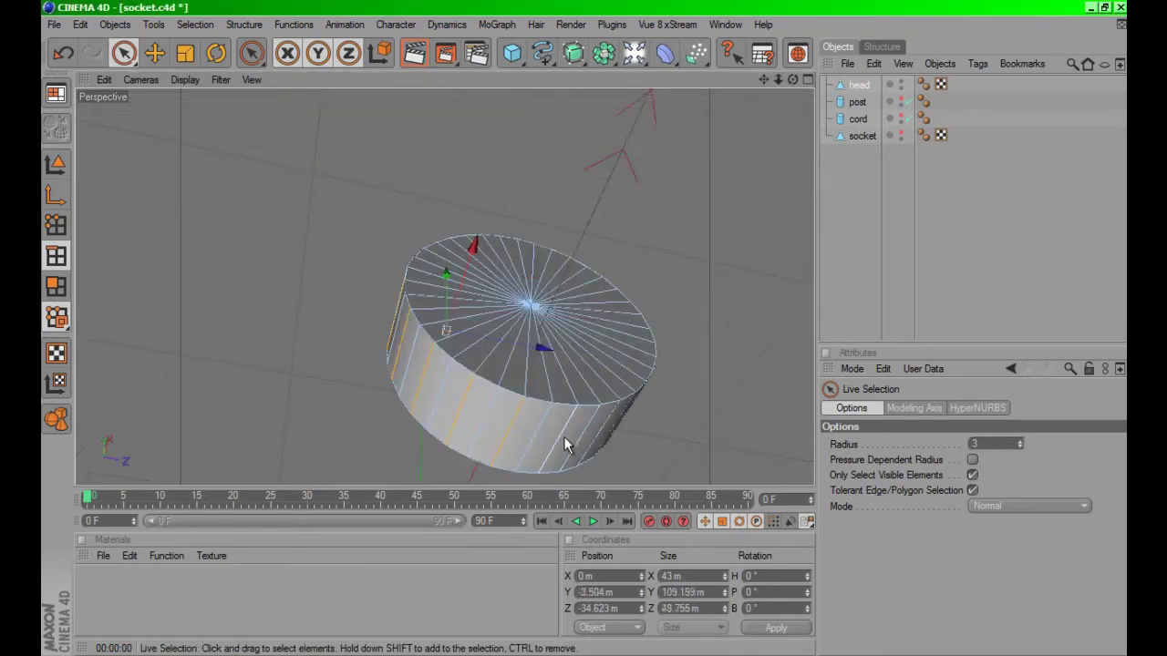
shift+drag(560, 442, 566, 441)
shift+click(600, 441)
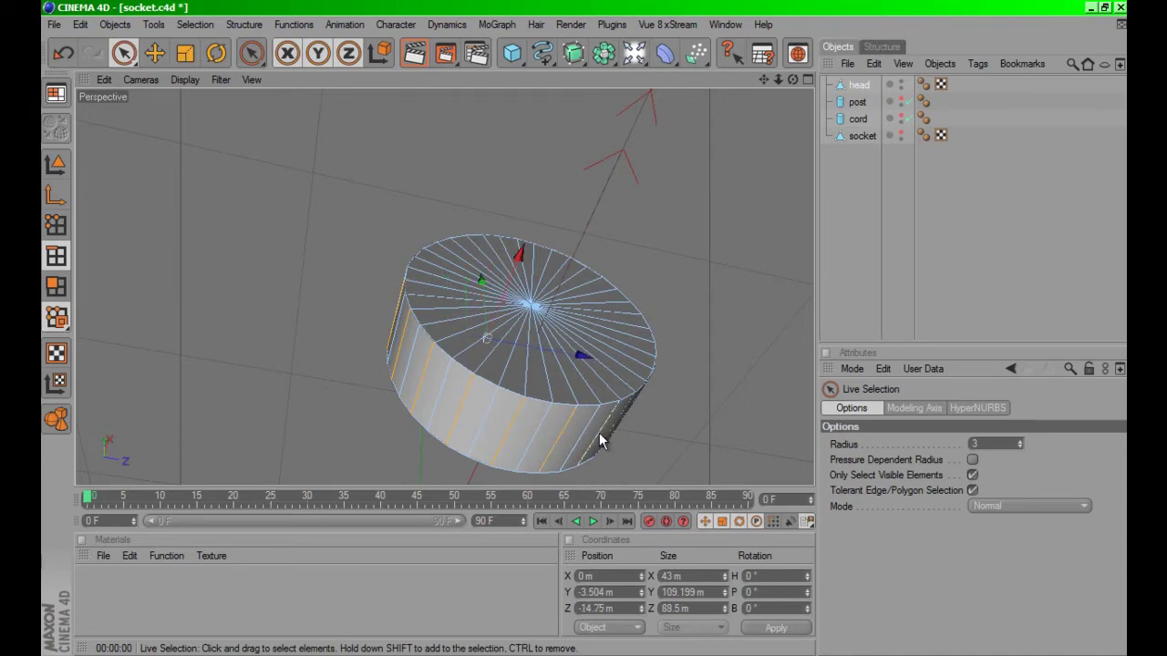
alt+drag(647, 407, 607, 355)
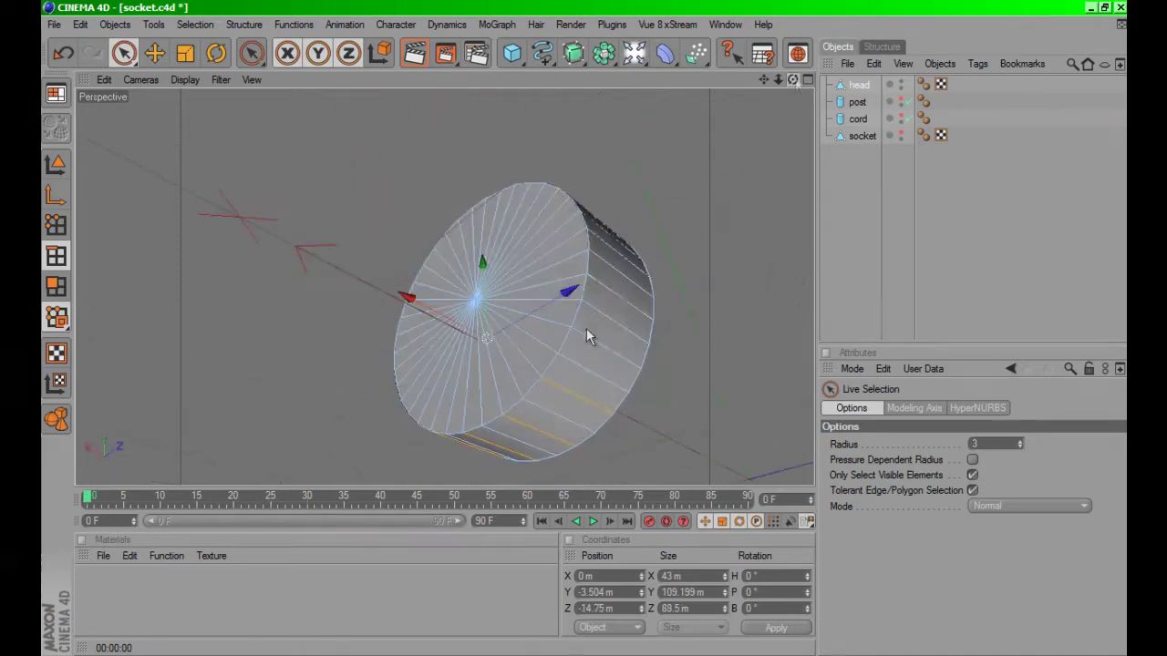
shift+click(624, 339)
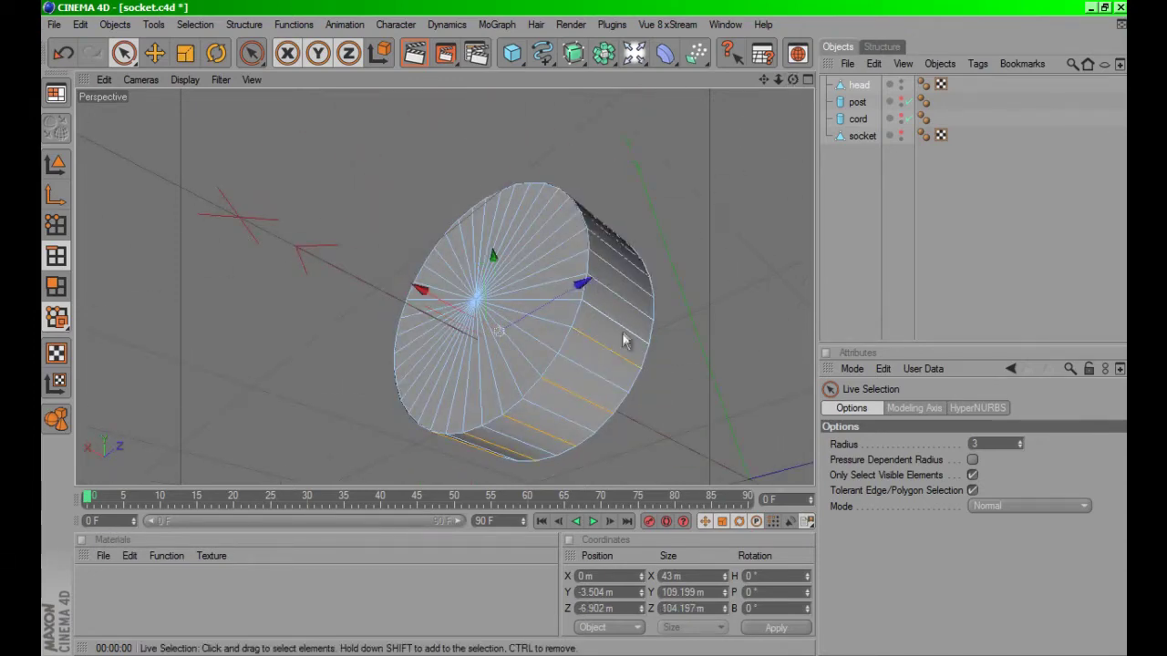
shift+click(637, 314)
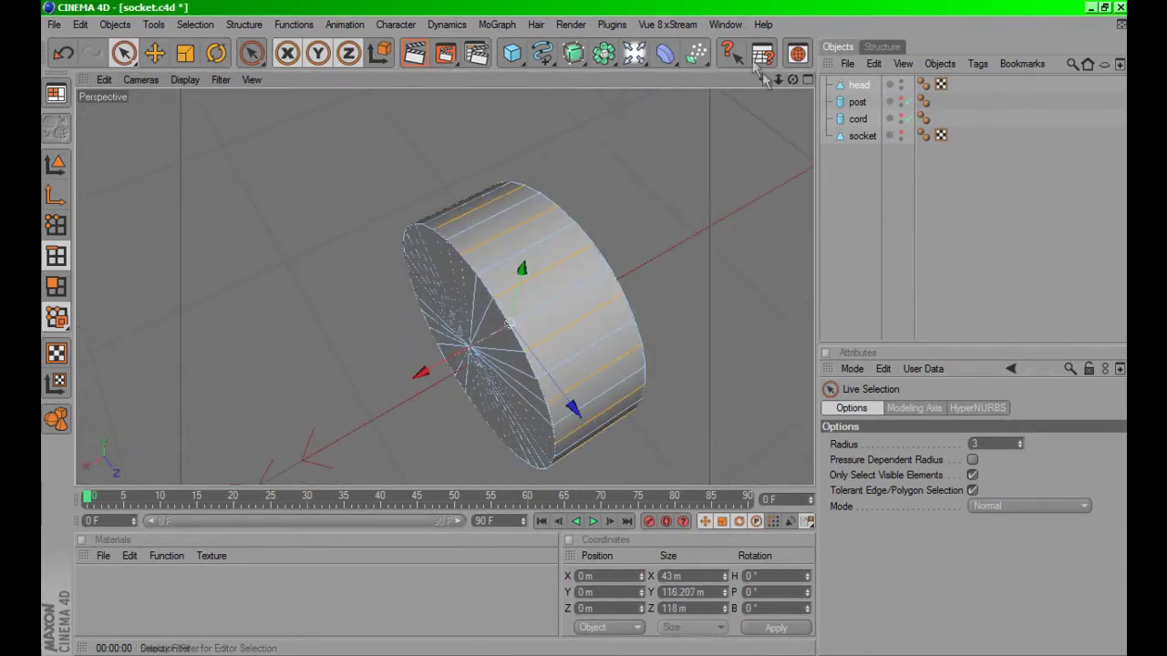
Add alternating strips across the knob's front face to the selection.
drag(791, 85, 585, 327)
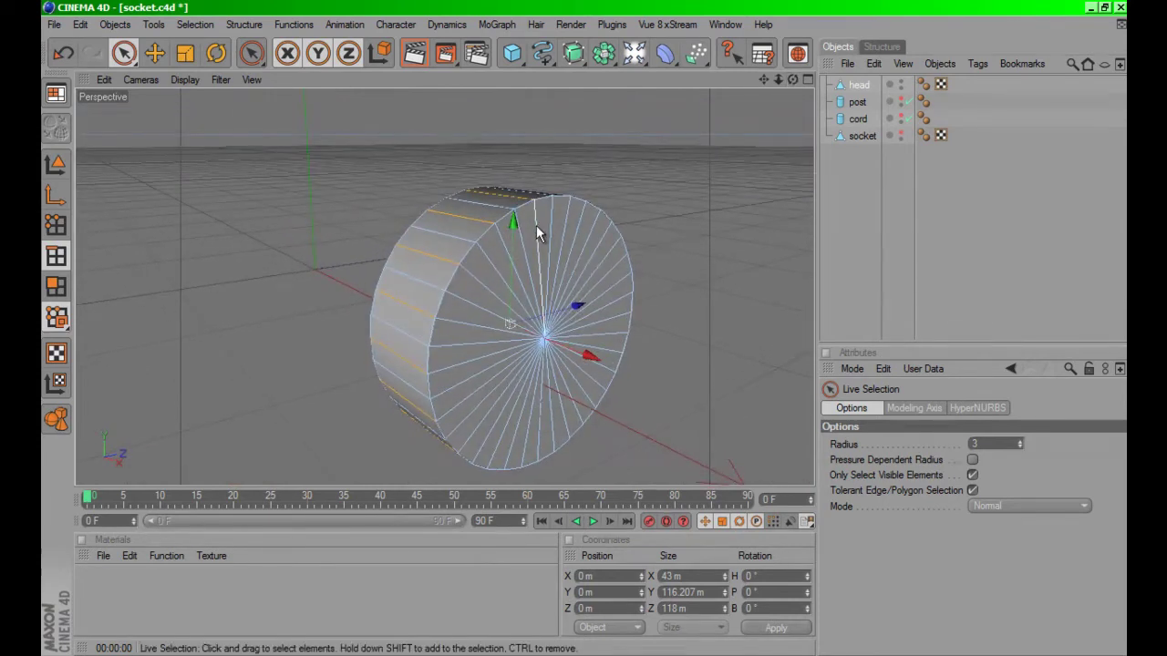
drag(536, 226, 591, 230)
alt+drag(609, 366, 1042, 595)
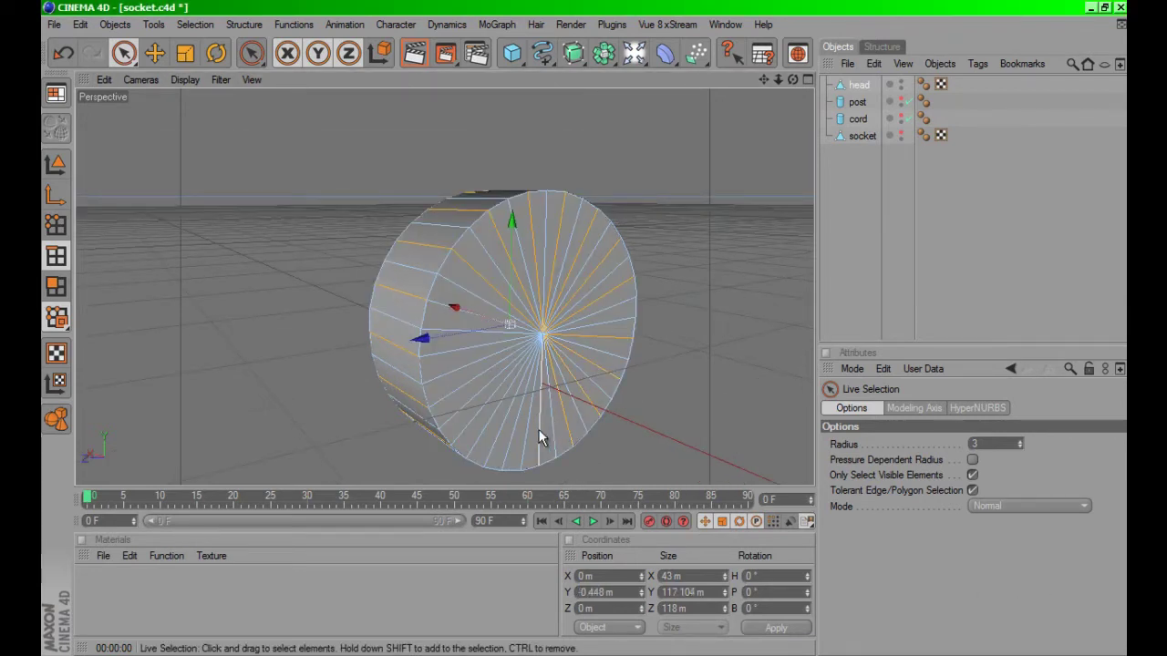
drag(537, 429, 477, 444)
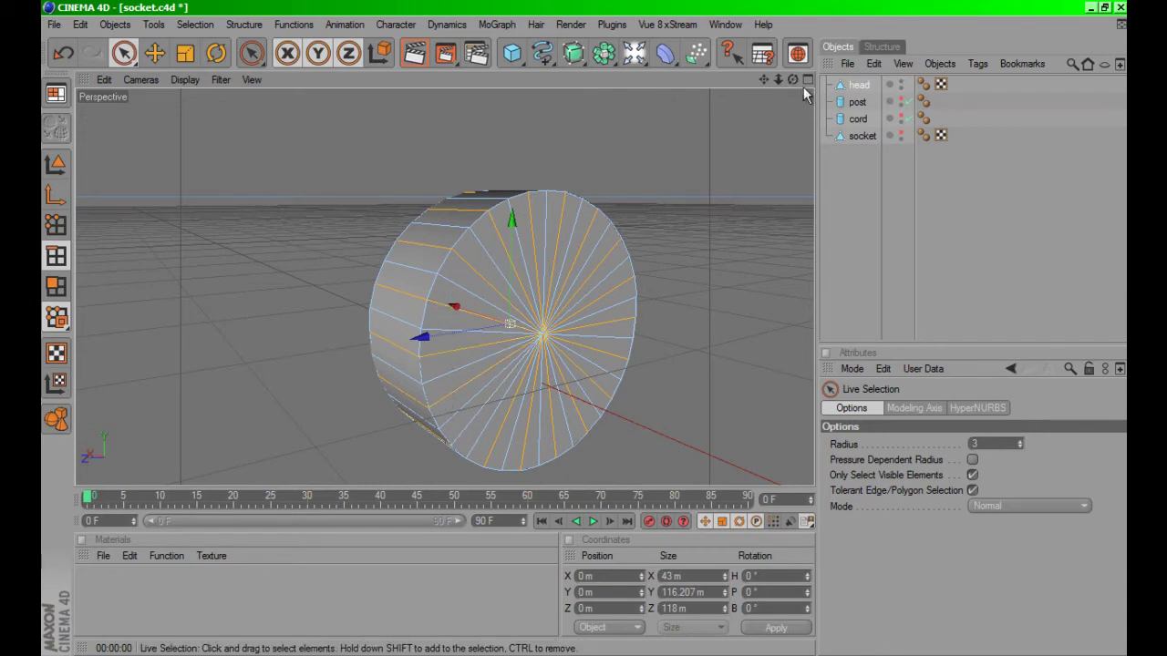
drag(793, 81, 585, 326)
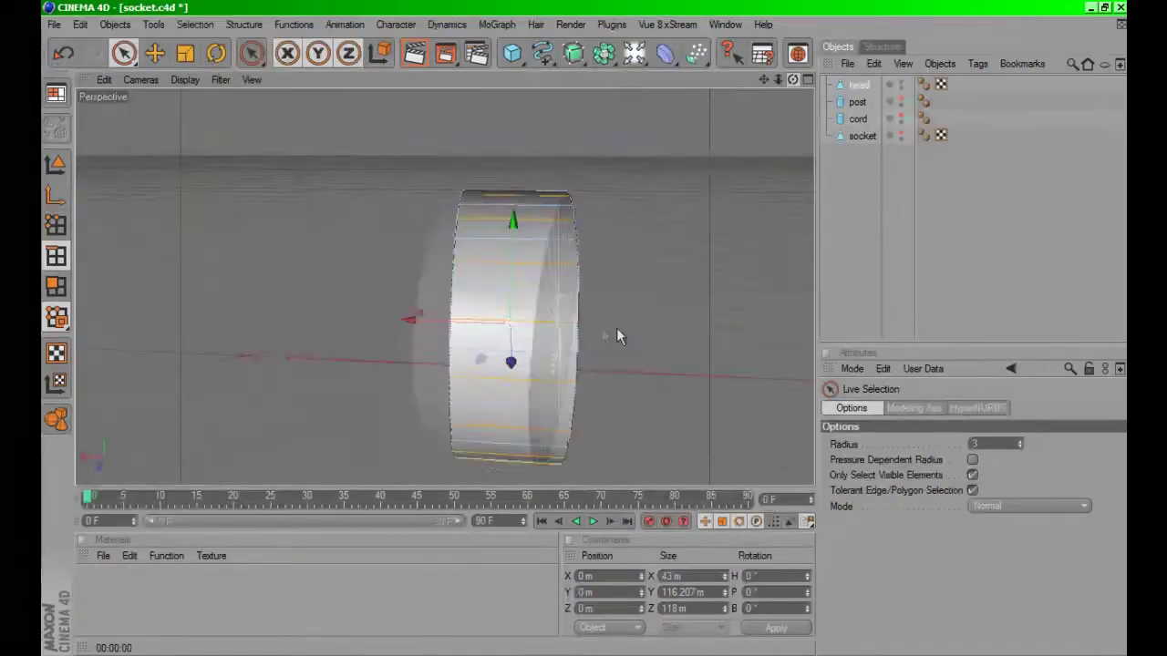
Scale the selected strips inward to form gear teeth on the knob.
drag(585, 326, 638, 244)
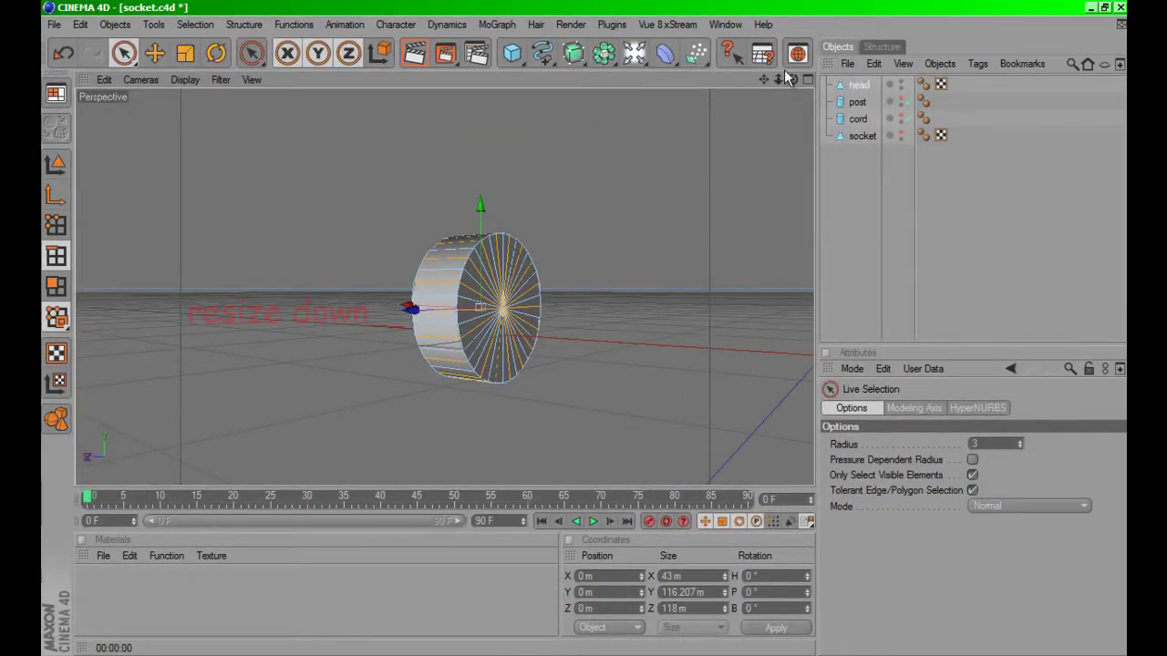
click(185, 53)
drag(792, 80, 362, 276)
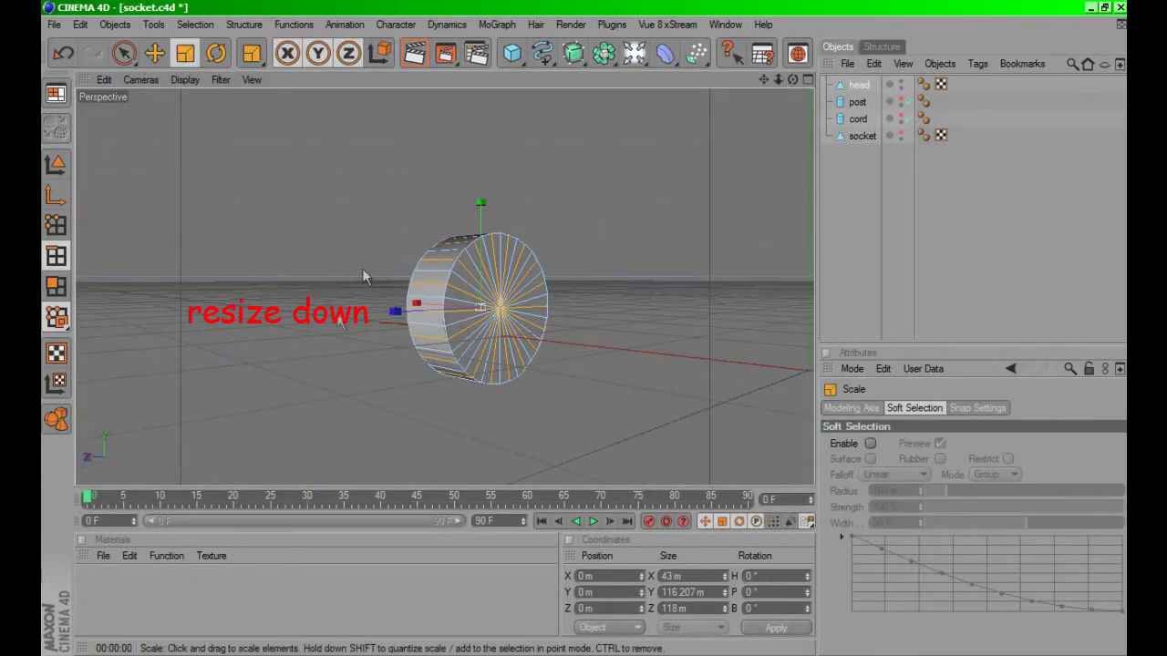
drag(590, 327, 585, 328)
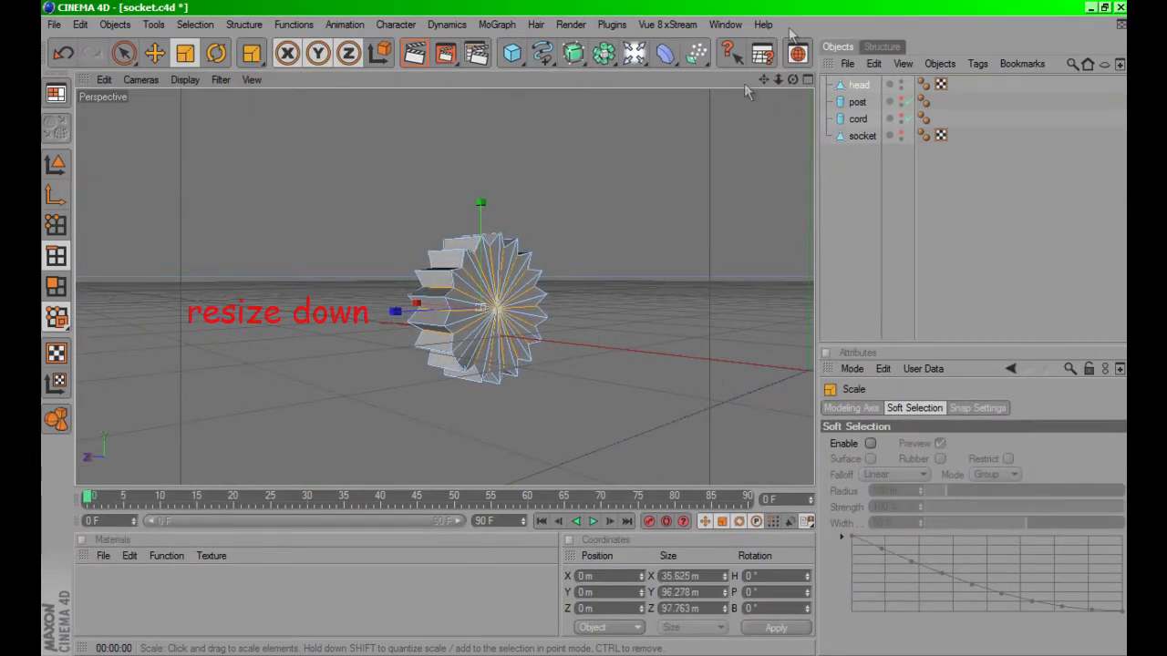
drag(798, 84, 585, 335)
Undo the gear-teeth scaling, then redo it to shrink the strips again.
click(62, 54)
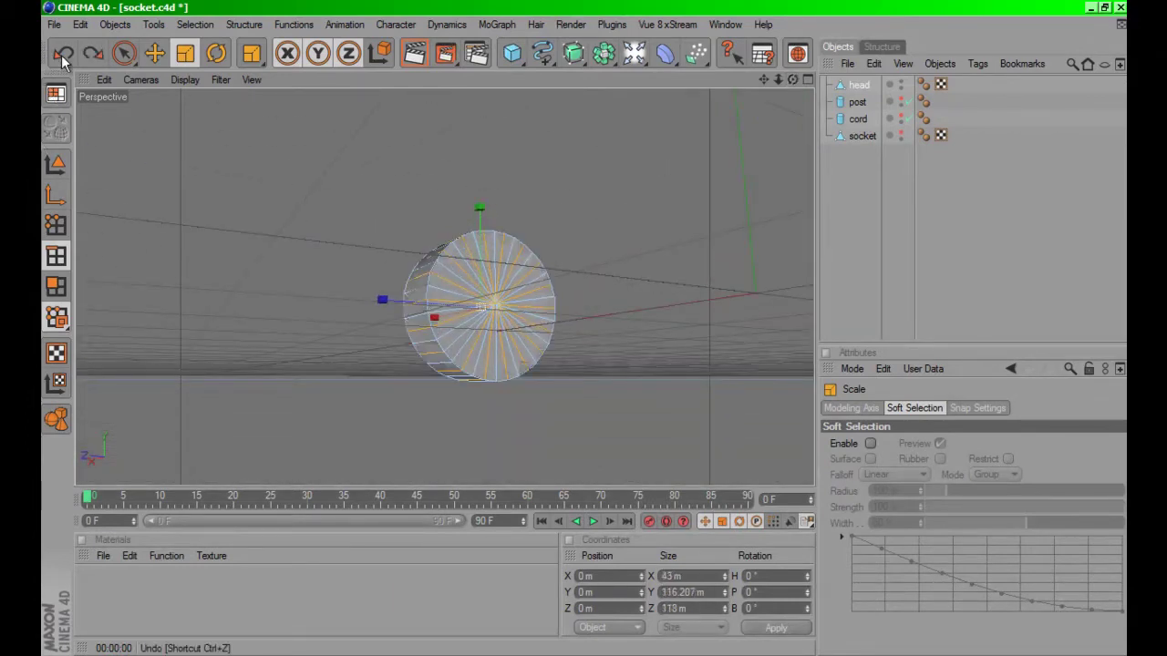
click(62, 55)
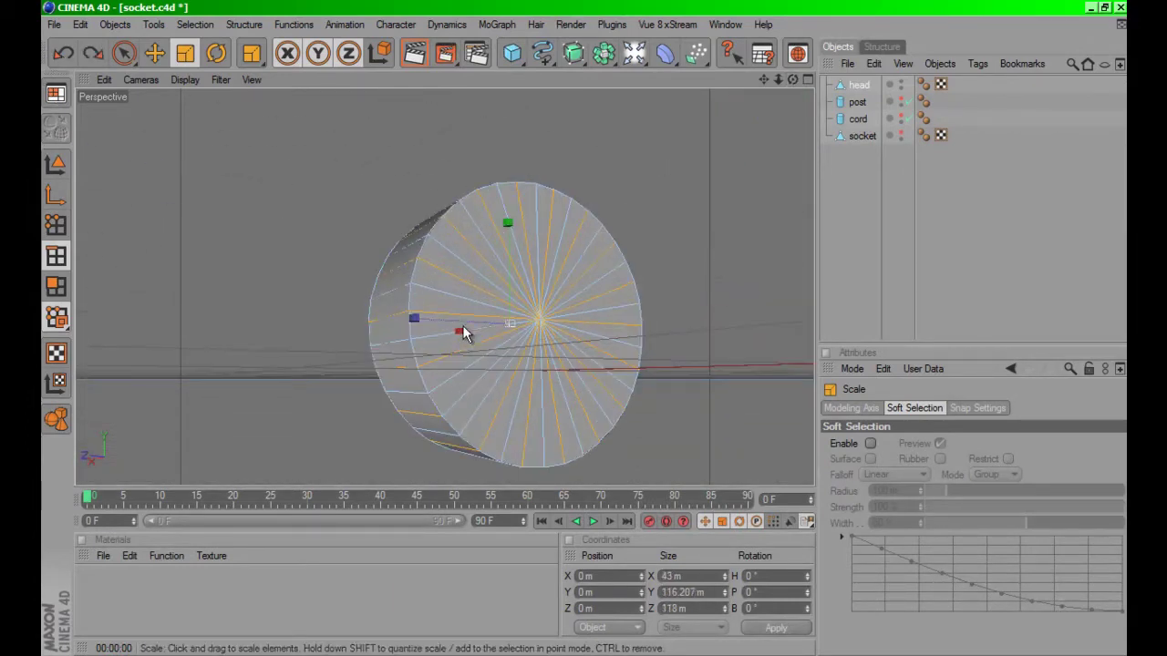
click(454, 400)
key(ctrl+shift+z)
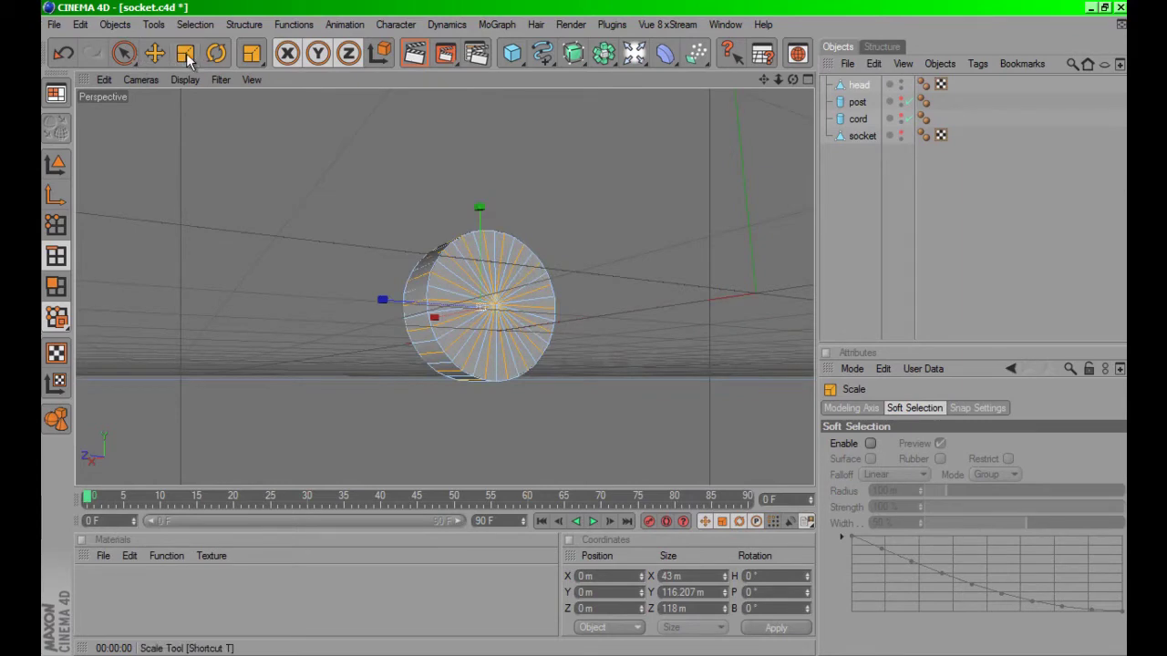
click(185, 54)
mouse_move(584, 330)
mouse_down()
mouse_move(555, 335)
mouse_move(585, 327)
mouse_up()
Render the active view to preview the star-shaped gear head.
click(413, 55)
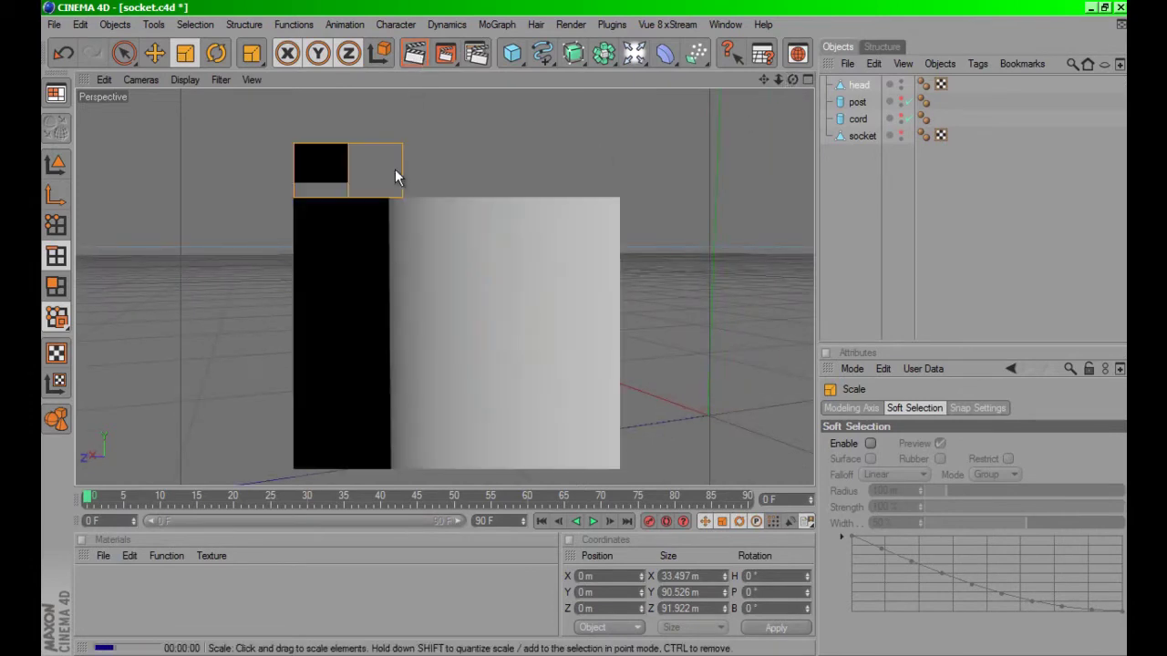
click(903, 135)
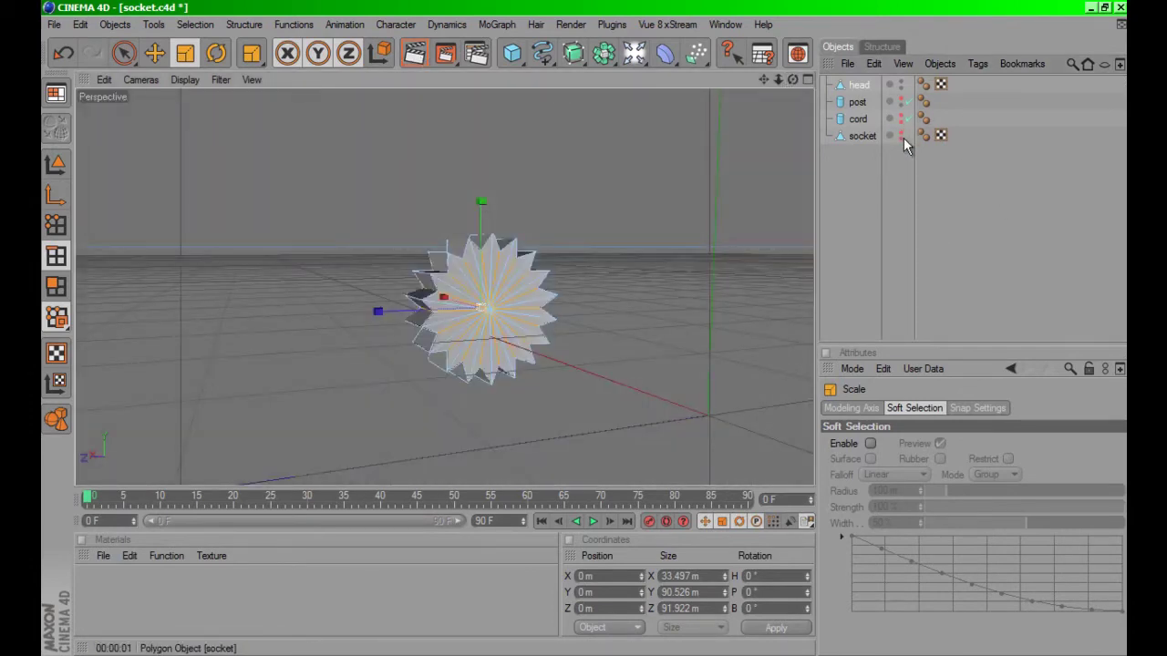
click(413, 54)
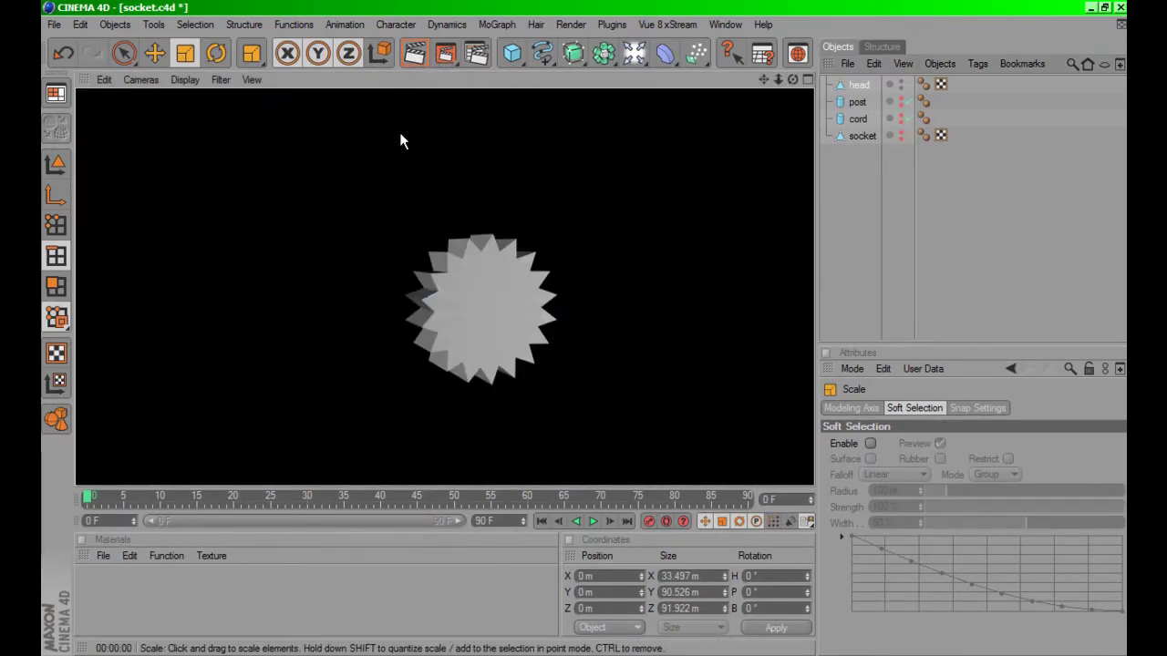
Place the head inside a new HyperNURBS and render to check the smoothing.
click(572, 53)
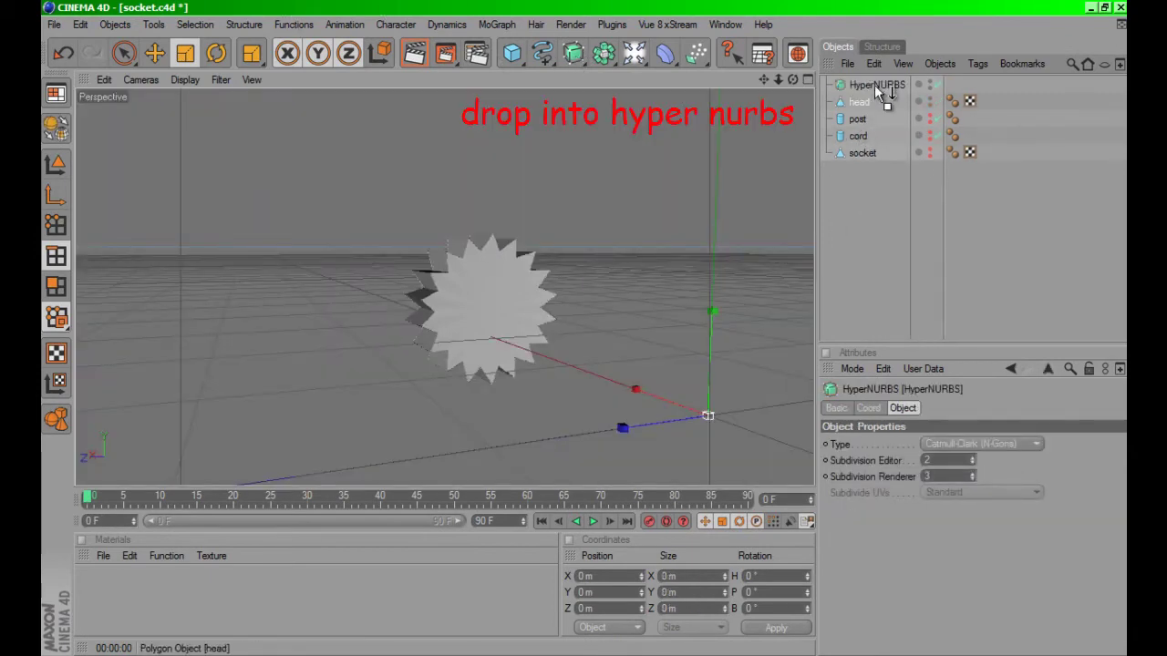
drag(859, 102, 874, 85)
click(412, 55)
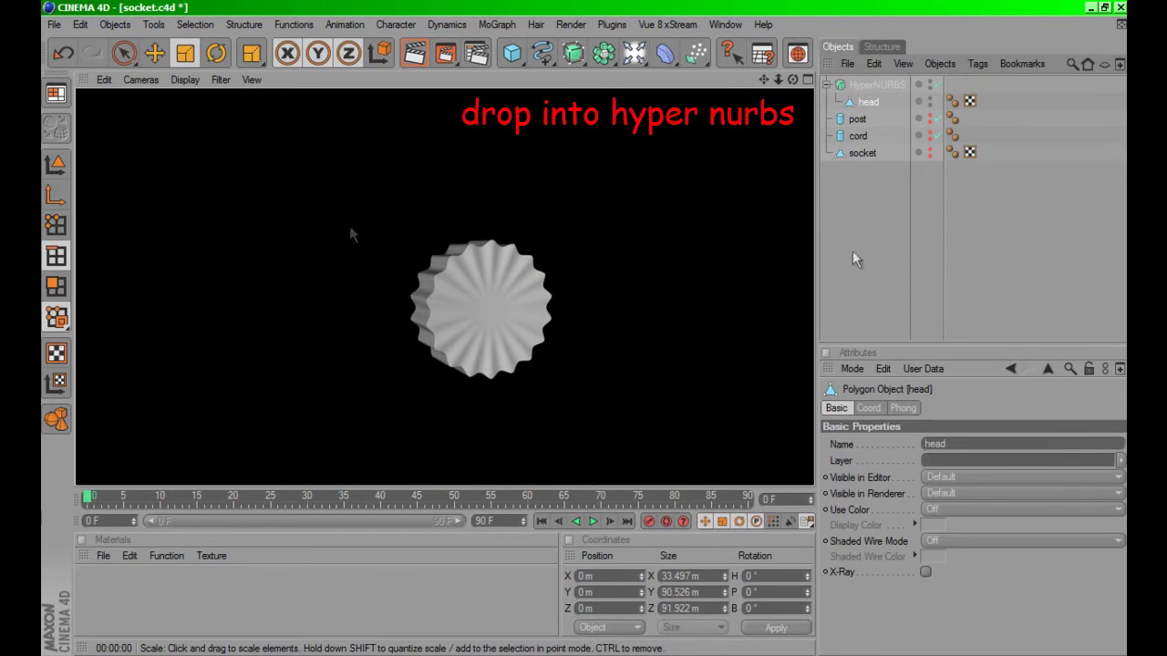
click(858, 227)
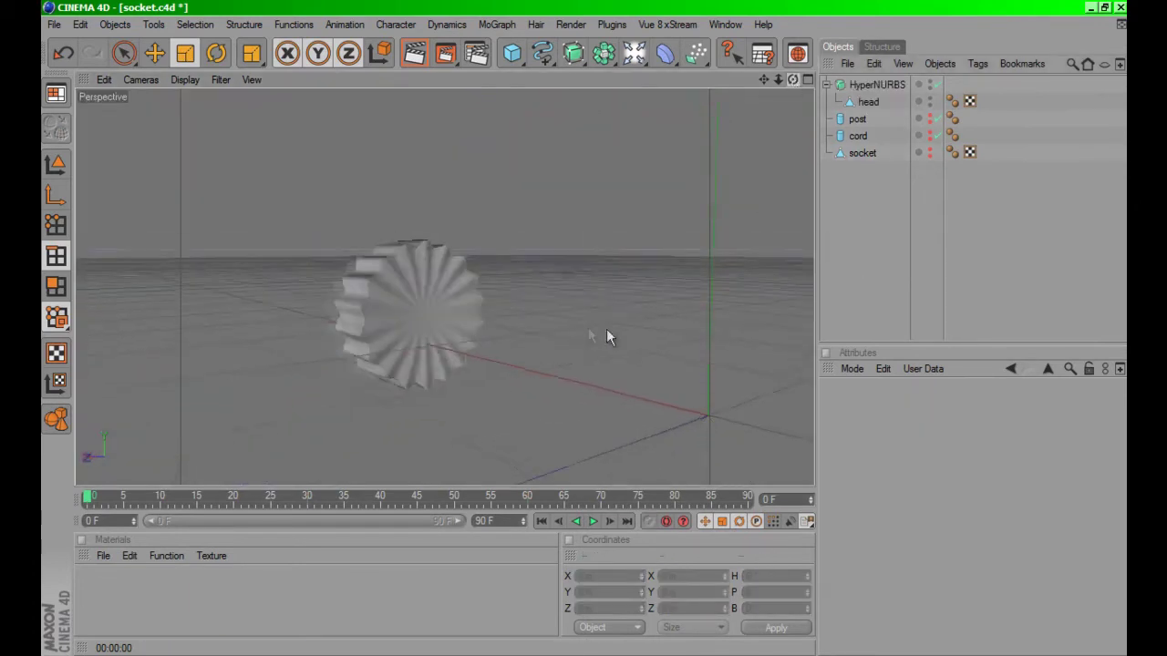
Make the post and cord visible again and reframe the view around the socket.
click(929, 118)
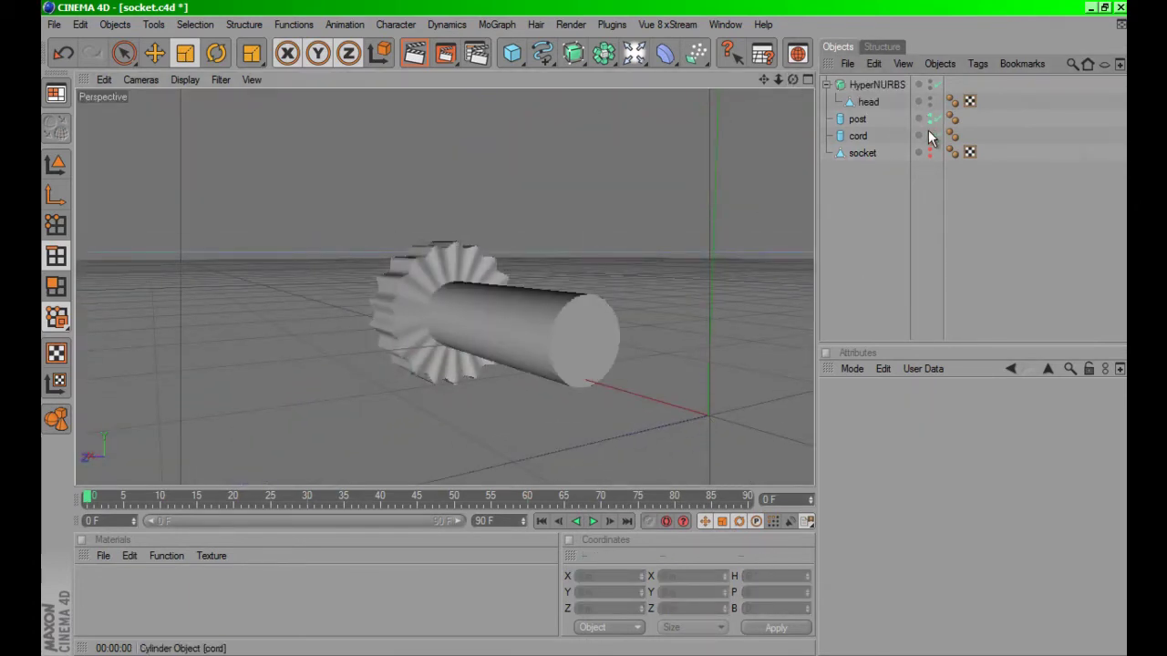
drag(930, 136, 930, 123)
click(931, 136)
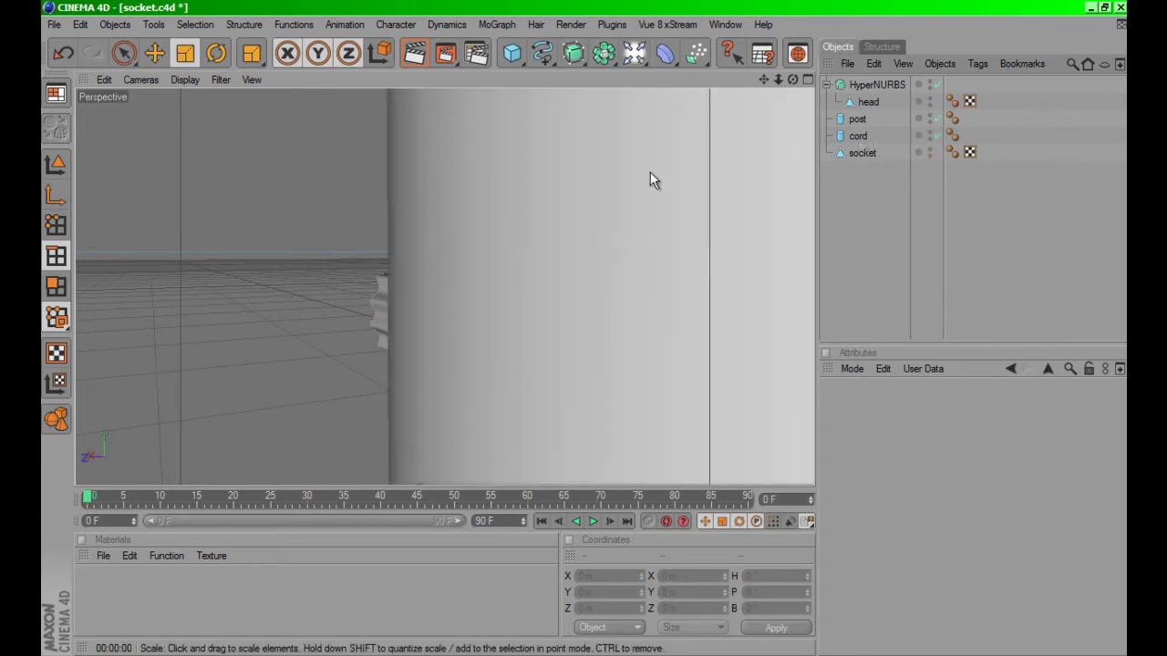
click(650, 171)
mouse_move(797, 79)
mouse_down()
mouse_move(528, 339)
mouse_move(740, 217)
mouse_up()
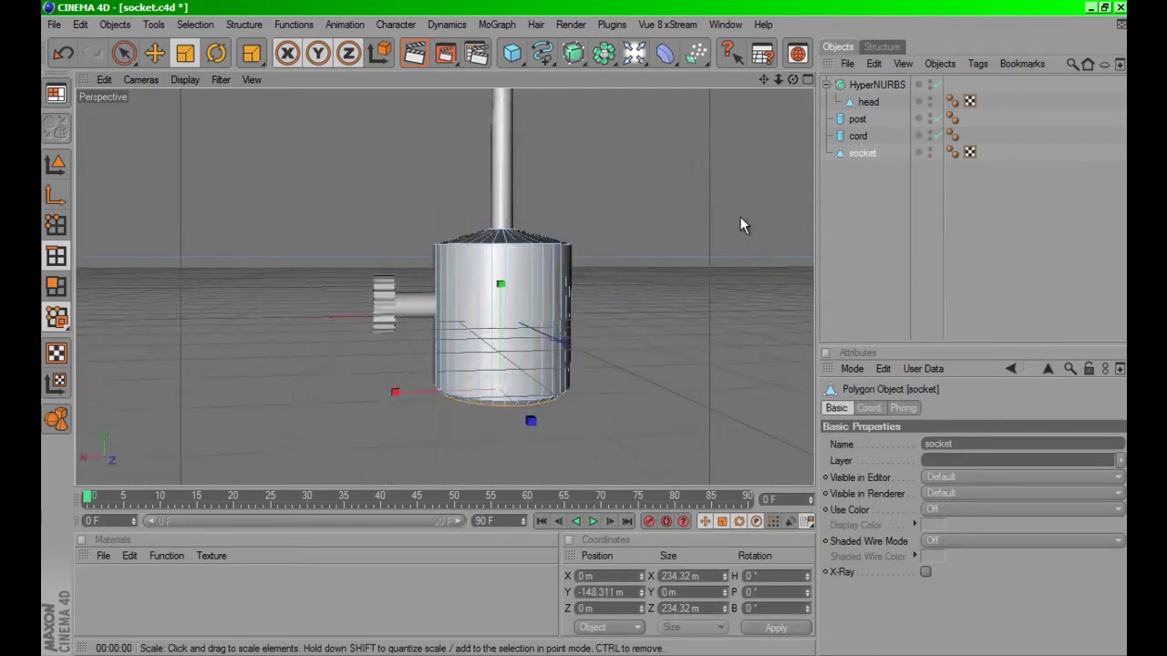
drag(793, 83, 584, 328)
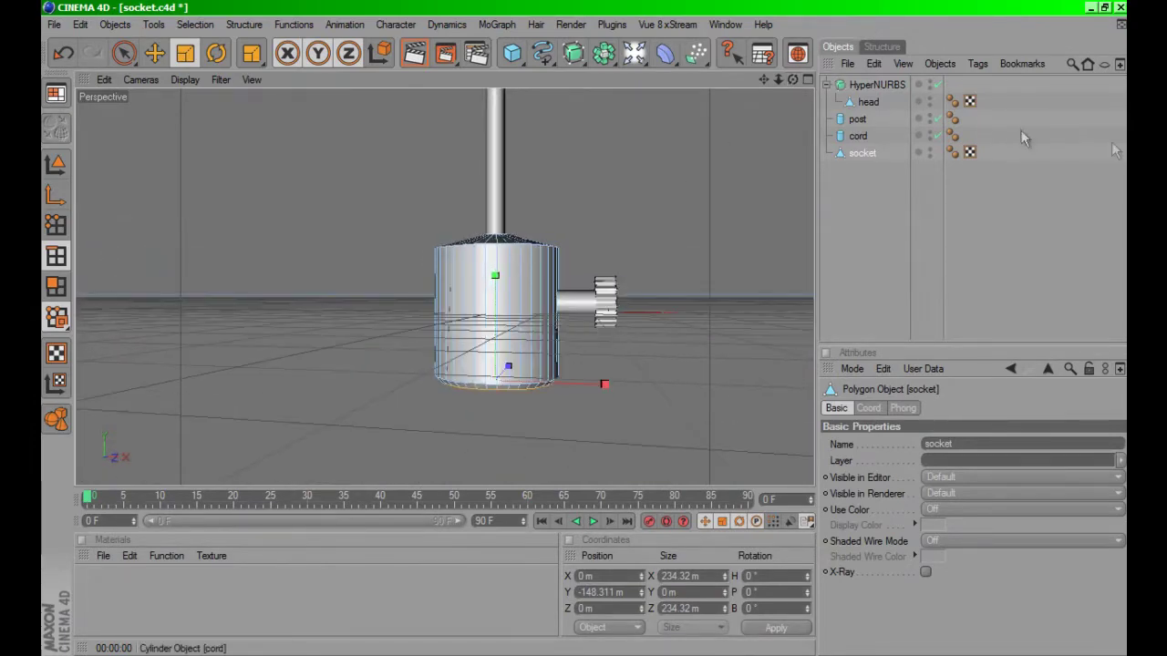
click(873, 103)
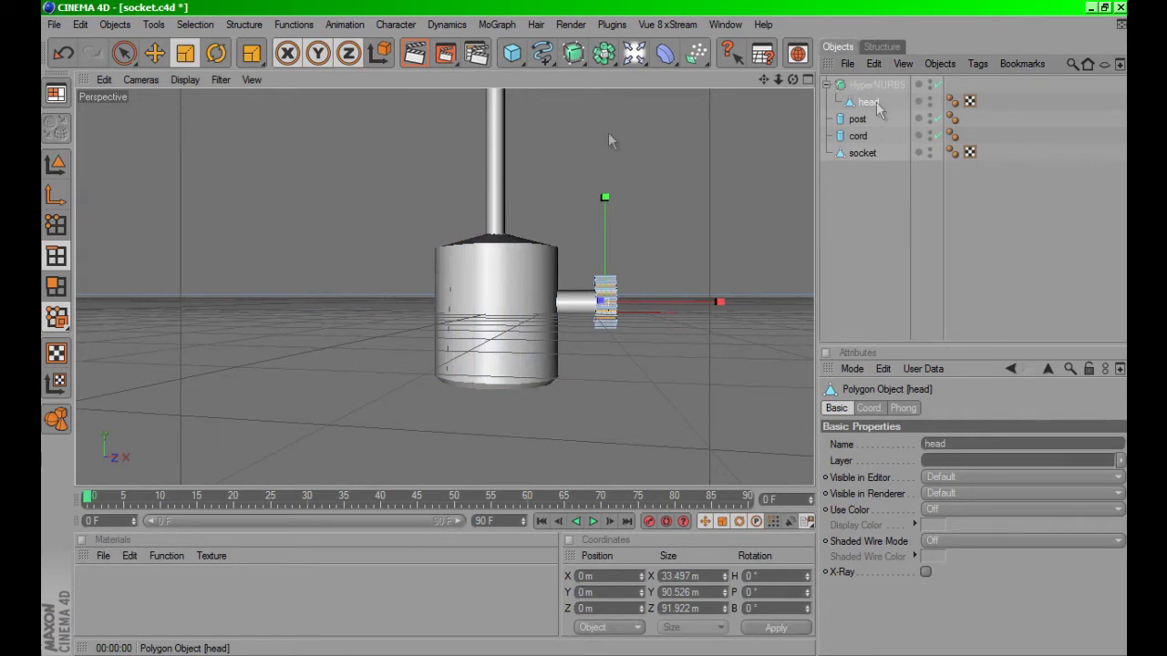
Scale the head up to about 51 × 141 × 139 m and render a preview.
click(55, 164)
drag(301, 184, 799, 84)
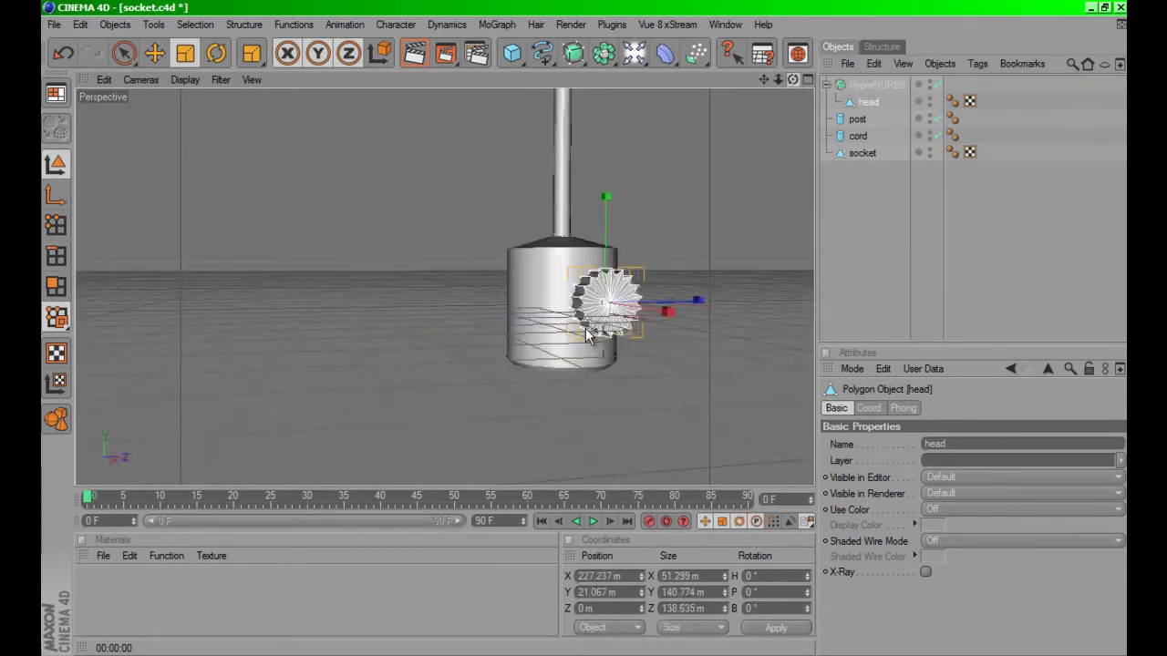
mouse_move(601, 337)
alt+mouse_down()
mouse_move(570, 328)
mouse_move(746, 250)
mouse_move(585, 335)
alt+mouse_up()
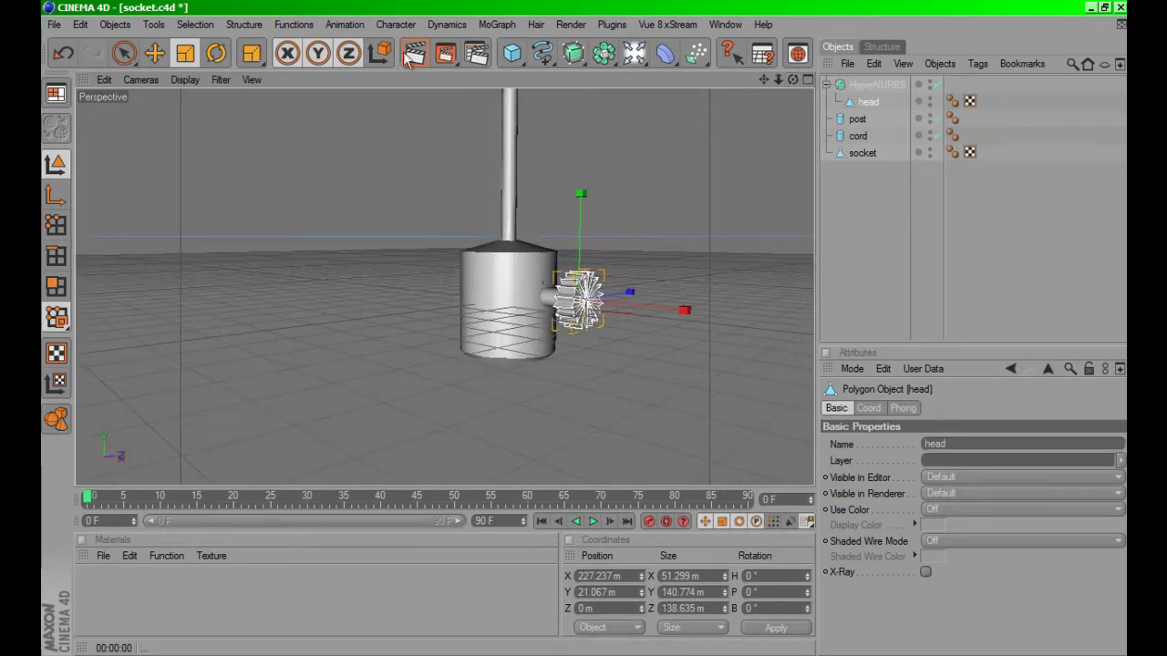
key(ctrl+r)
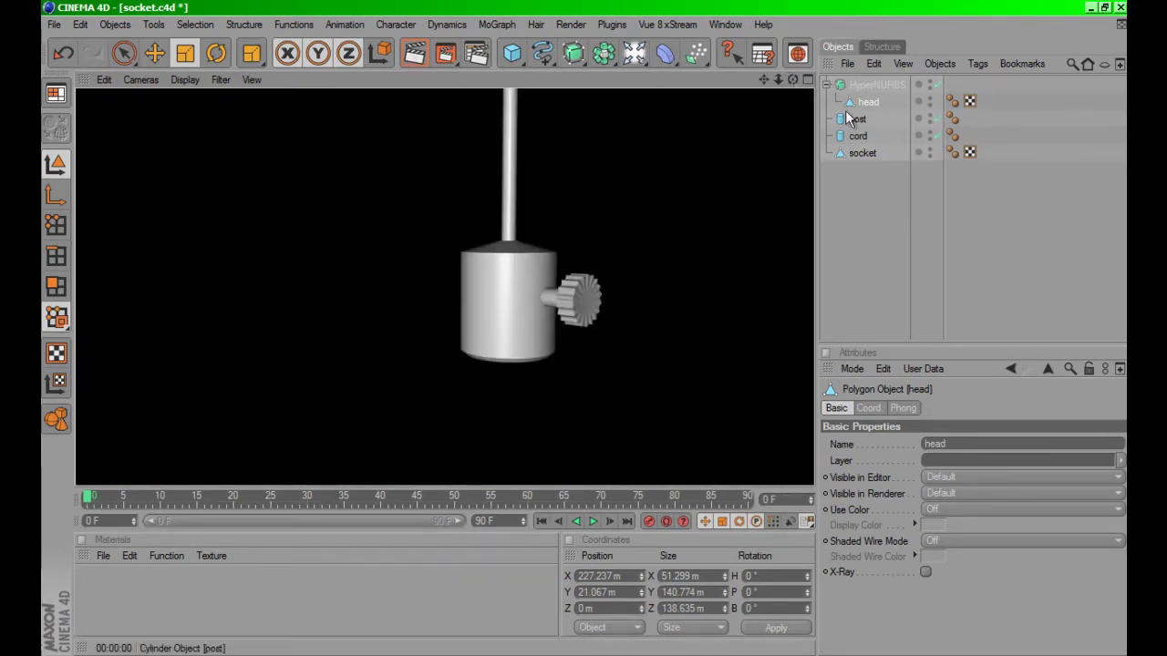
click(901, 216)
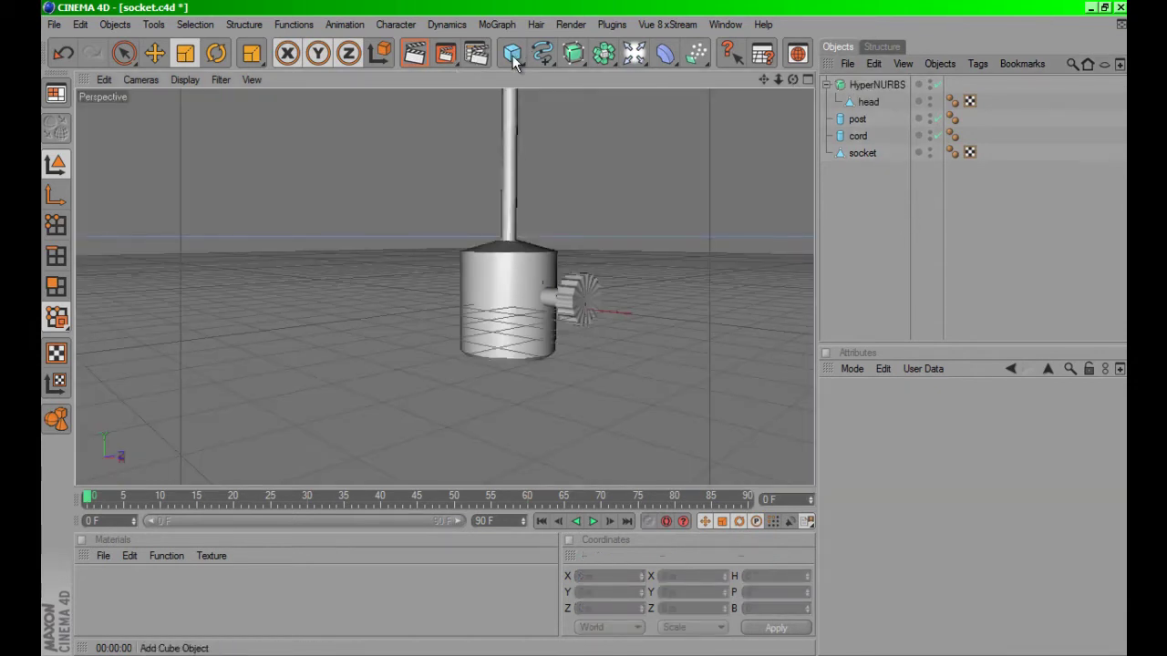
Add a Tube primitive to the scene.
drag(764, 80, 584, 328)
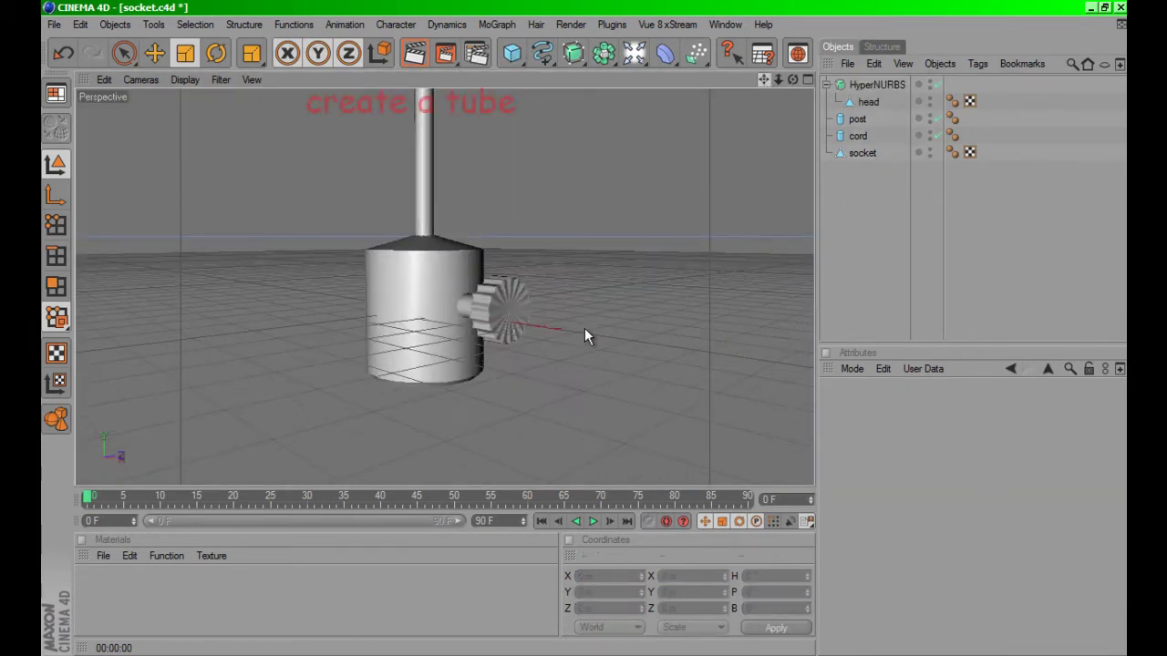
click(510, 54)
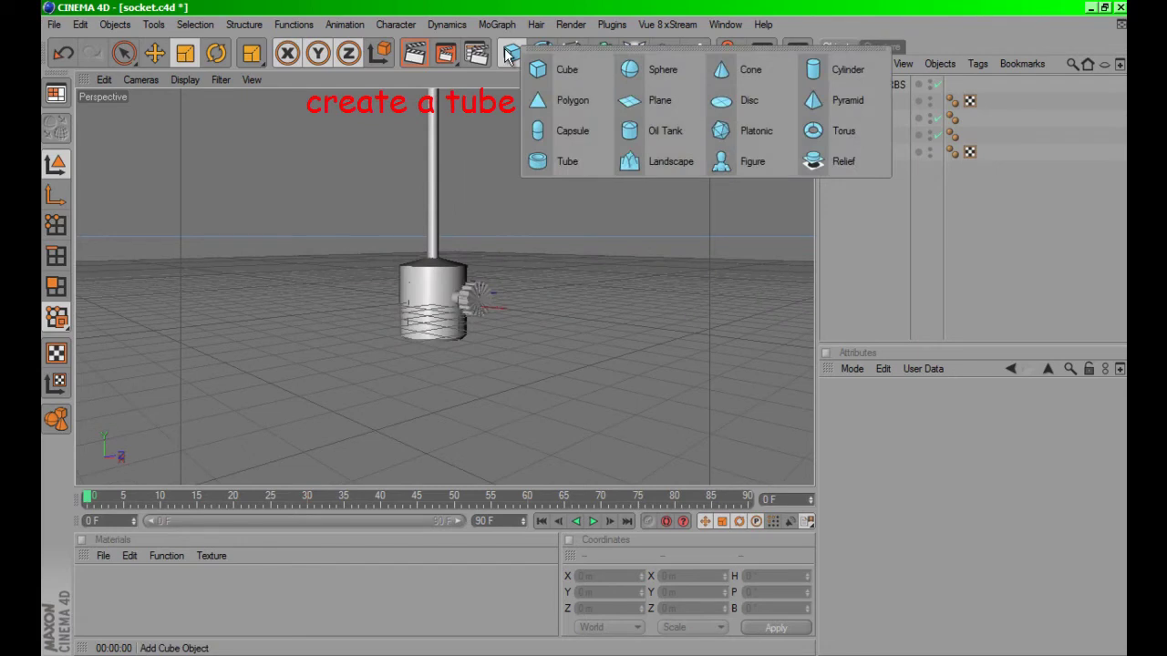
click(605, 165)
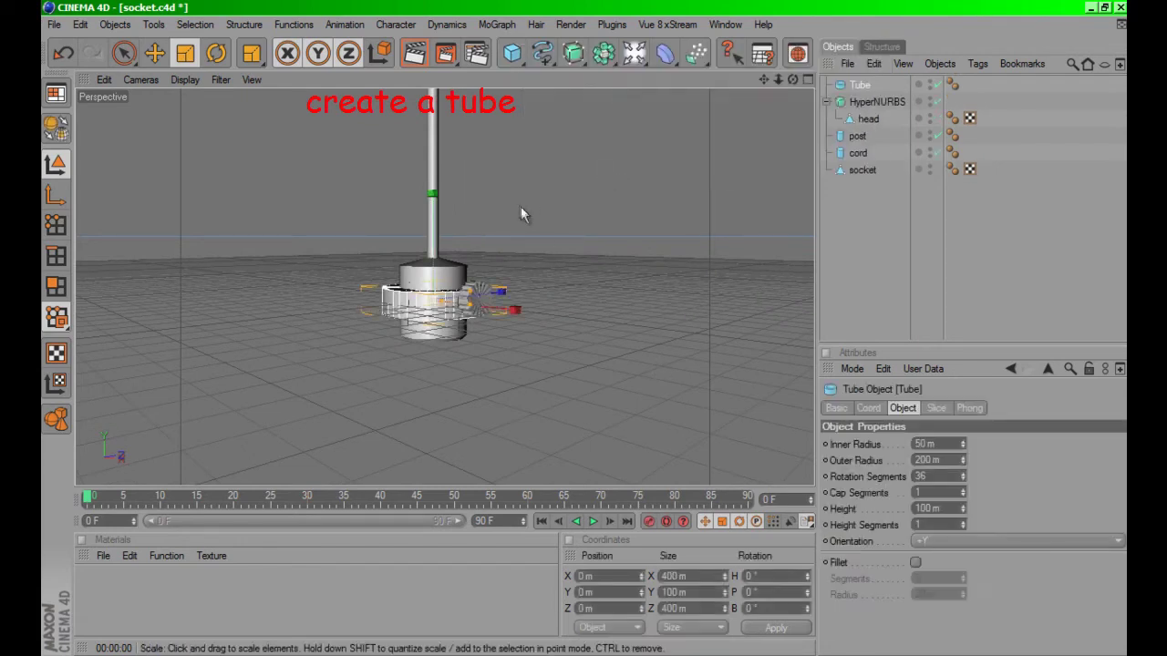
key(e)
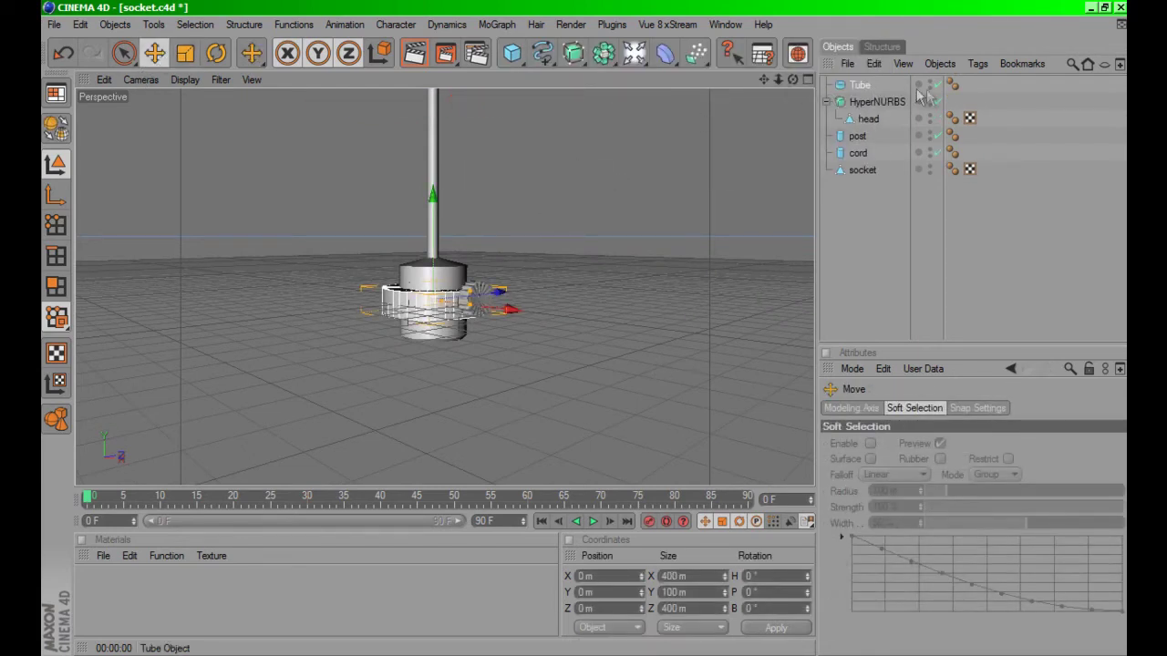
Hide the head, cord and socket in the viewport.
click(931, 120)
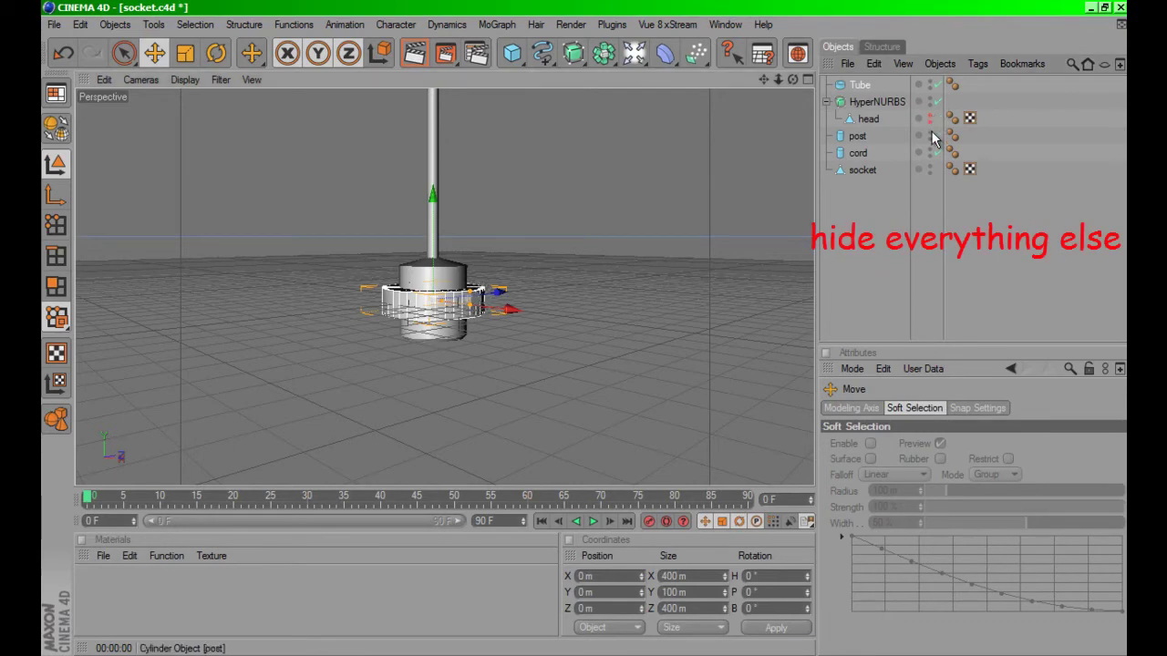
click(931, 155)
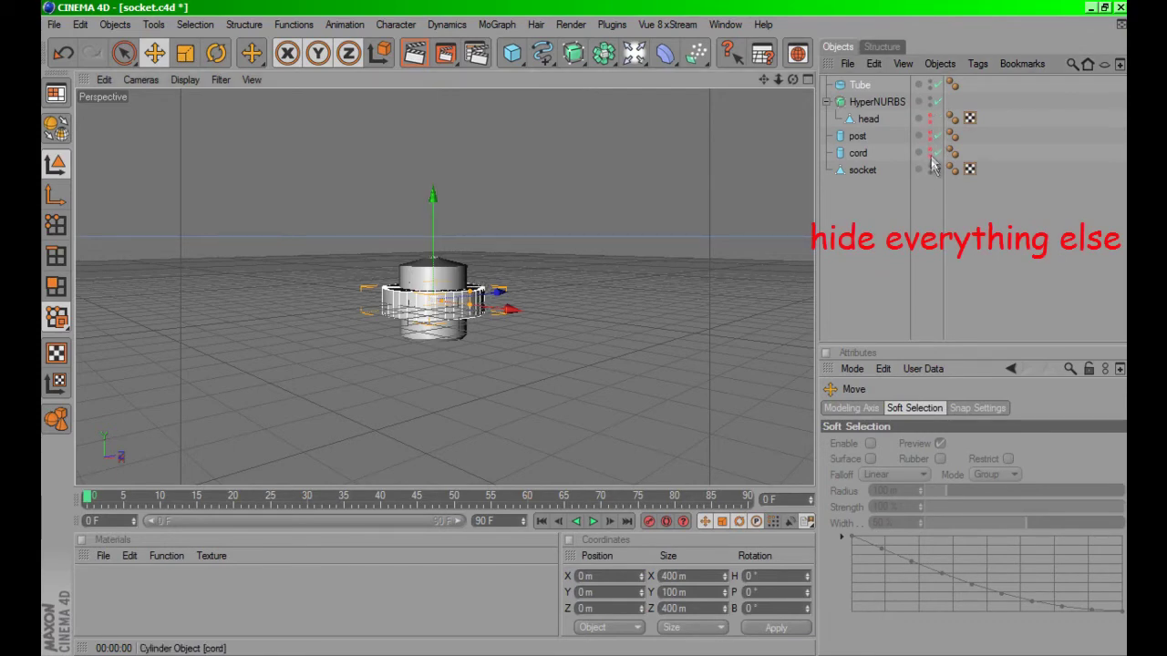
click(930, 170)
scroll(559, 302, up, 3)
scroll(560, 302, up, 2)
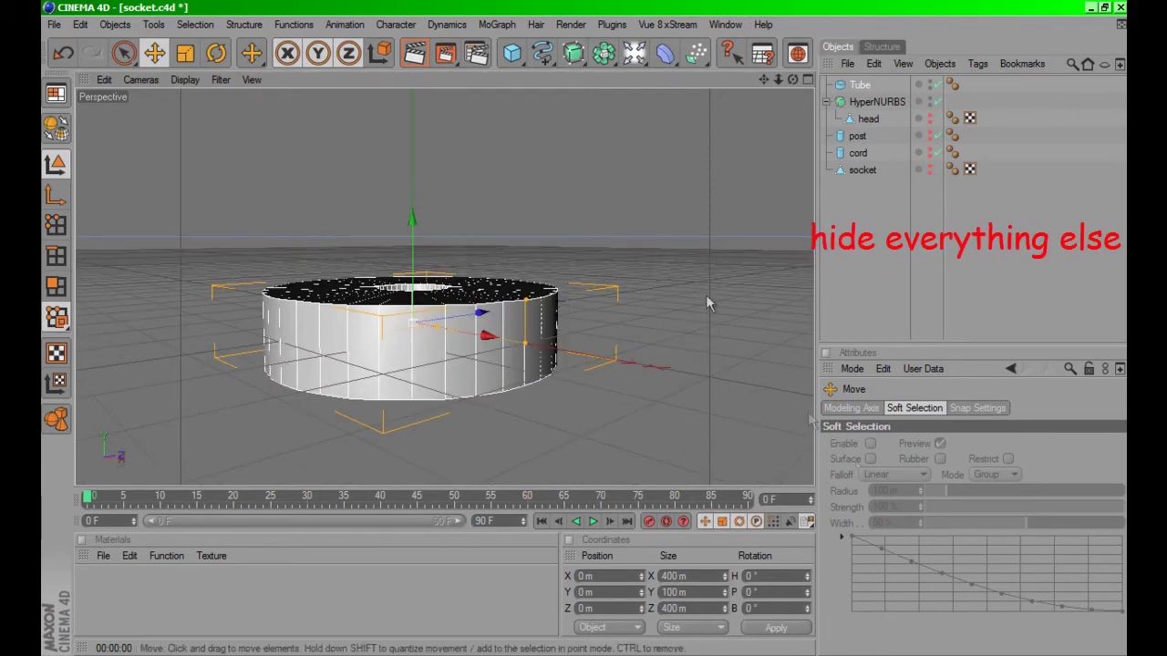
Set the tube's Height to 11 m and Outer Radius to 408 m.
click(858, 85)
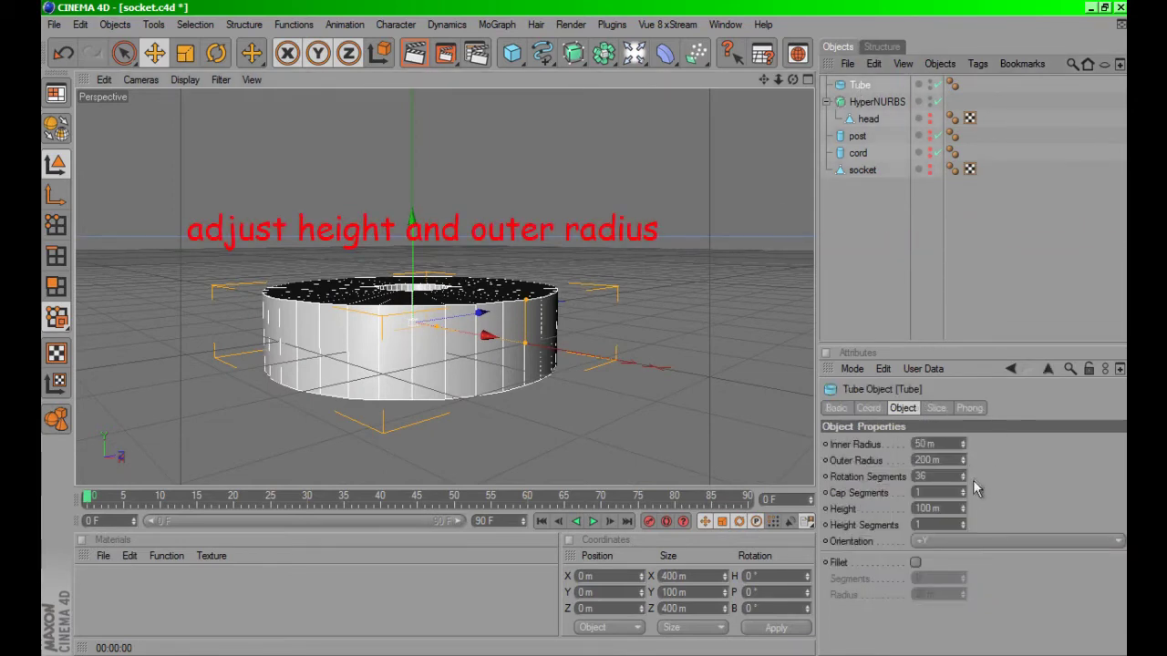
drag(962, 509, 962, 510)
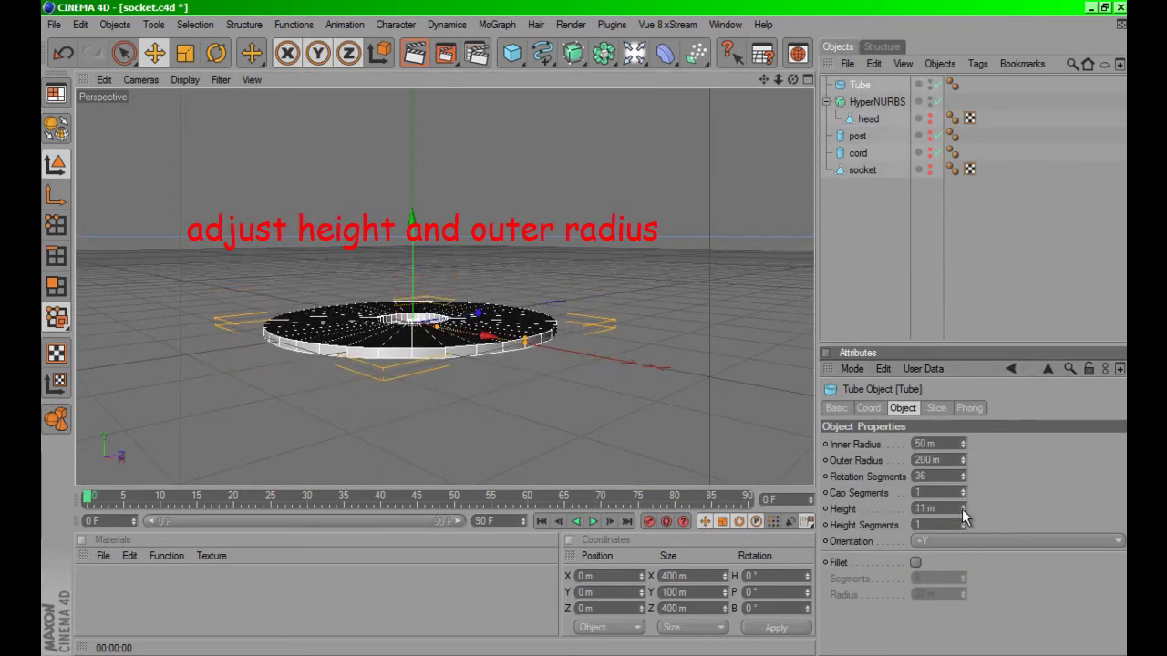
drag(964, 462, 964, 458)
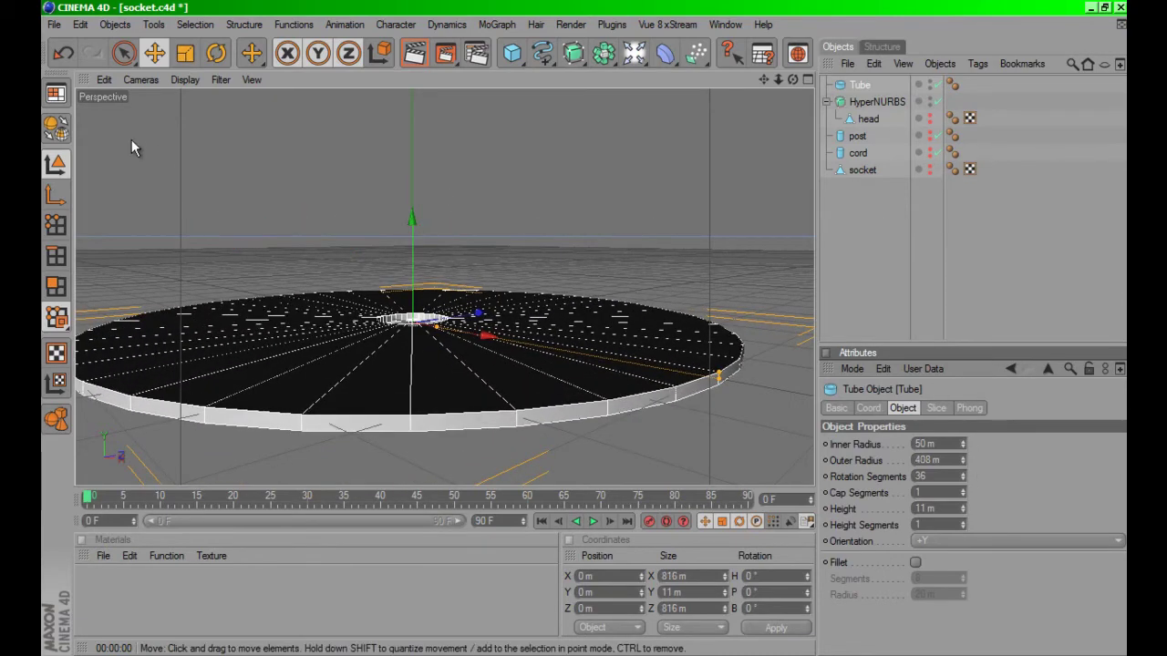
Make the tube editable and loop-select its inner edge ring.
click(56, 128)
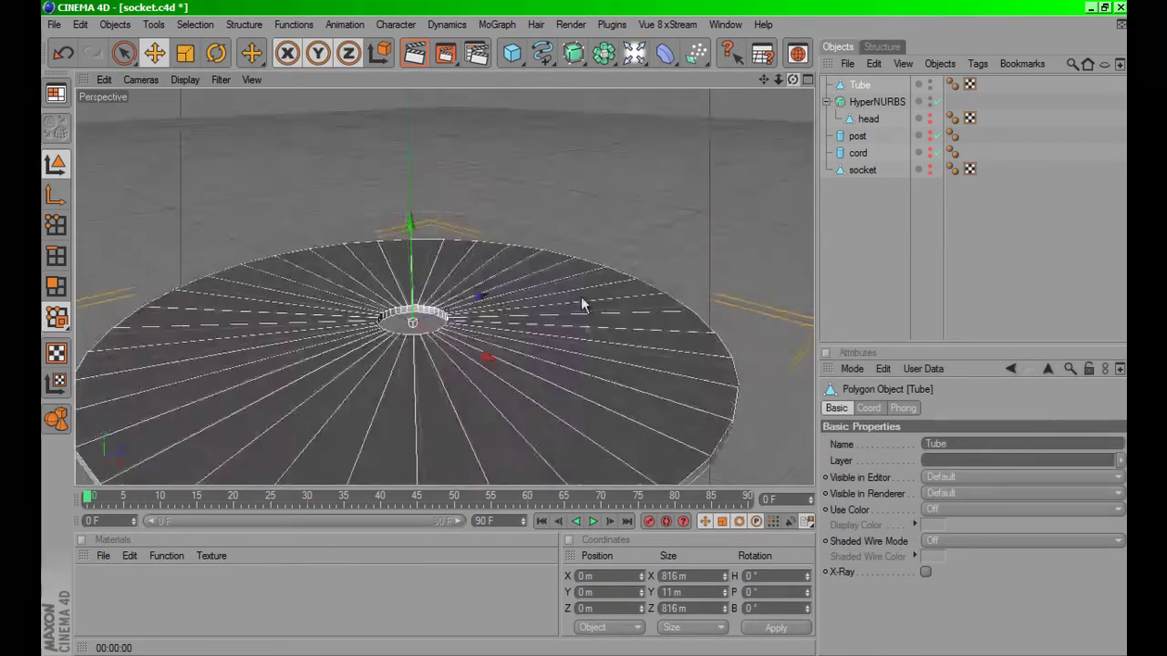
alt+drag(581, 305, 690, 114)
click(56, 256)
drag(252, 52, 305, 161)
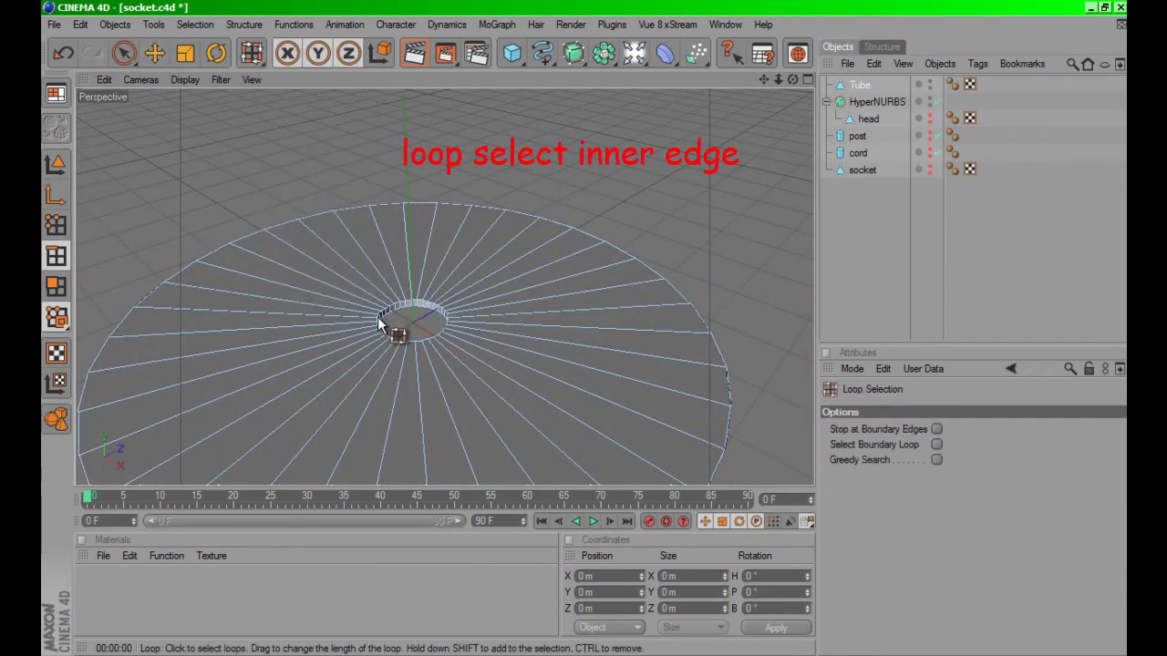
click(377, 318)
Raise the inner edge ring to Y 115.249 m, forming a cone.
click(154, 52)
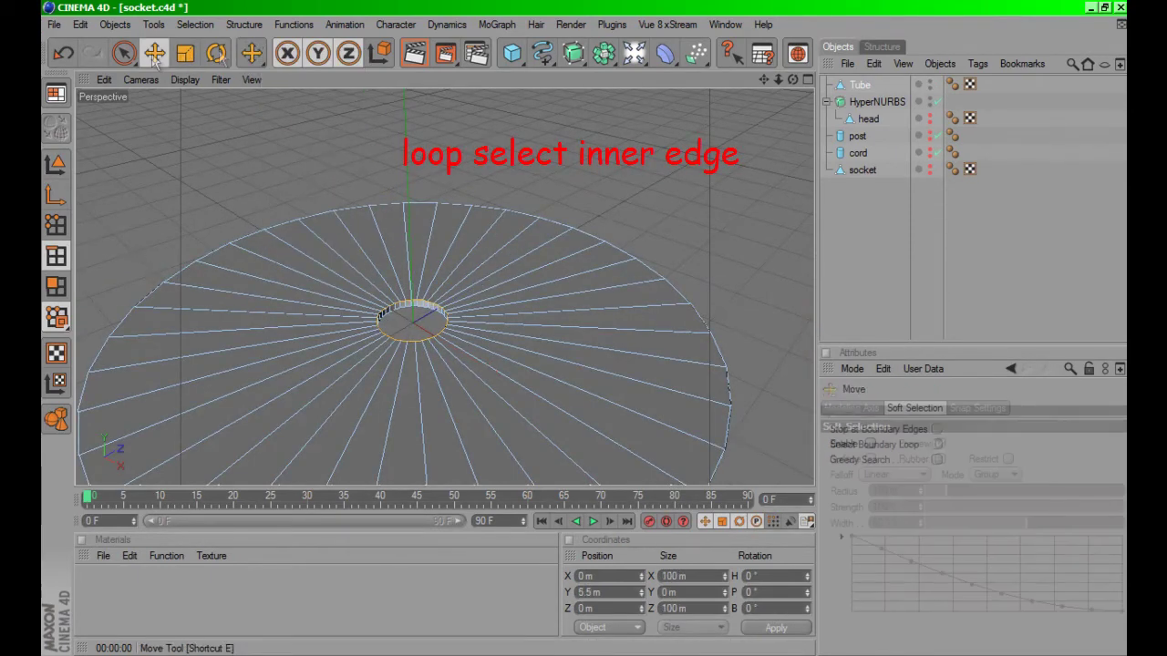
drag(792, 80, 782, 84)
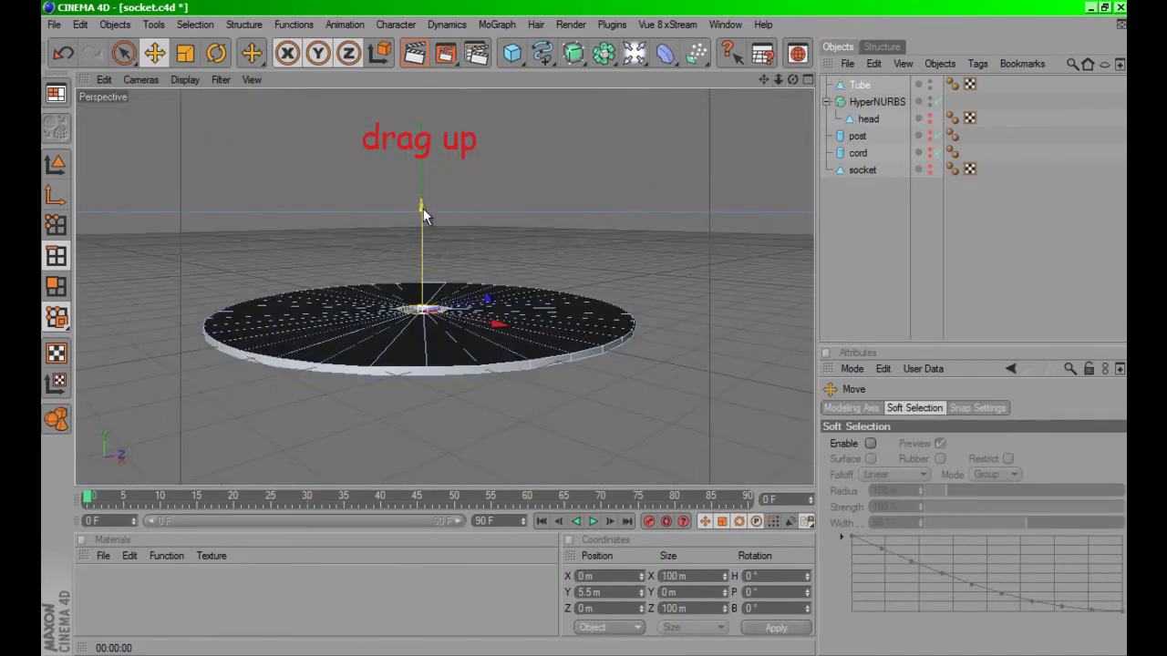
drag(422, 206, 422, 151)
drag(798, 81, 588, 330)
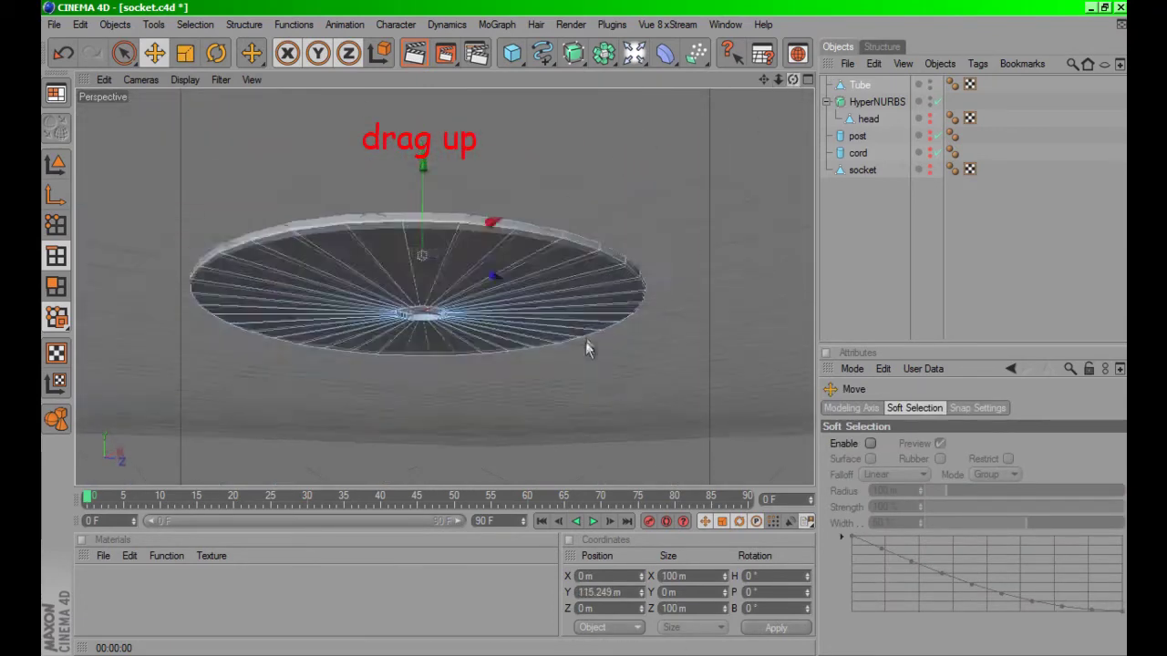
scroll(622, 354, up, 3)
Loop-select the inner rim loops and pull them up into a cylinder.
scroll(621, 354, up, 2)
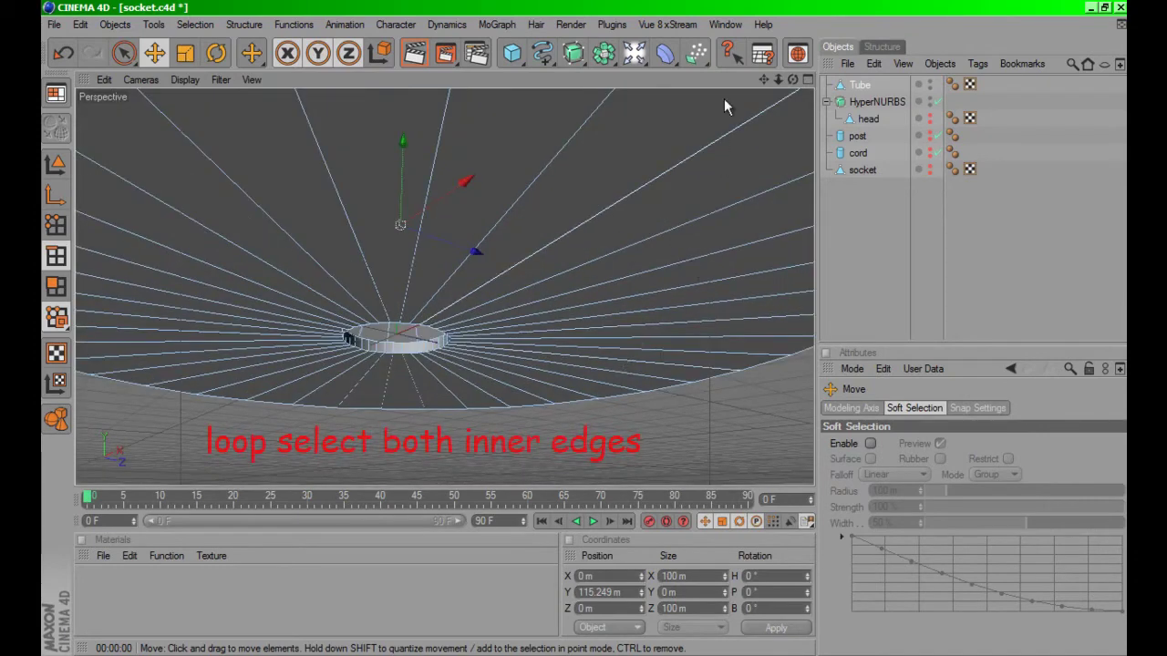
drag(767, 78, 585, 320)
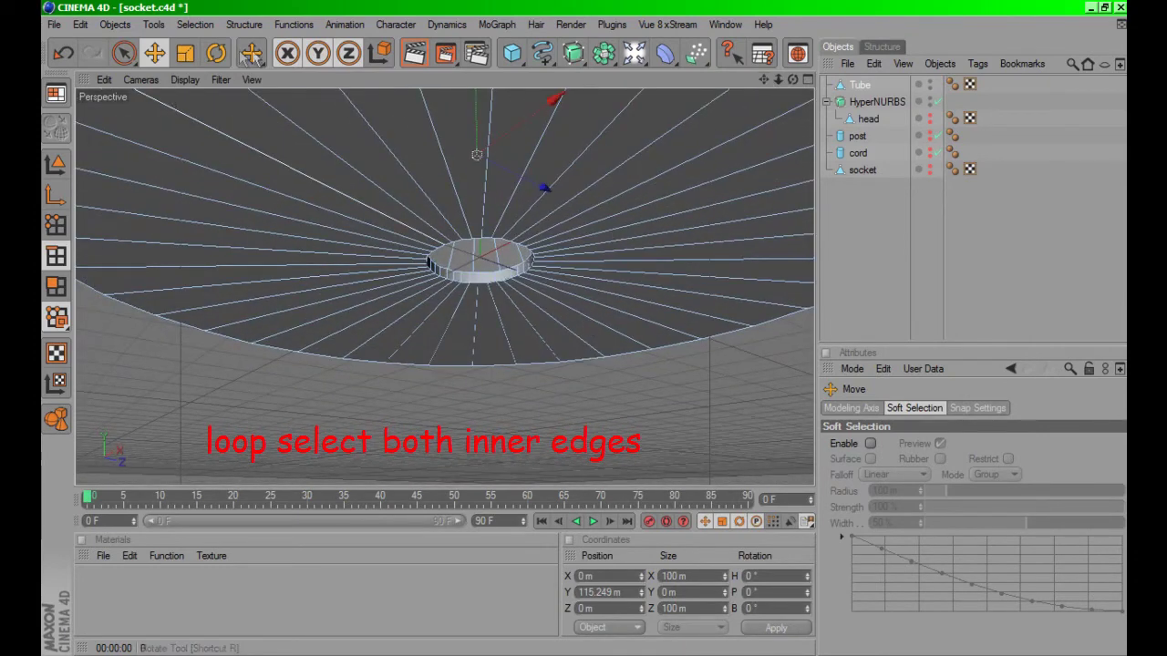
drag(251, 52, 301, 99)
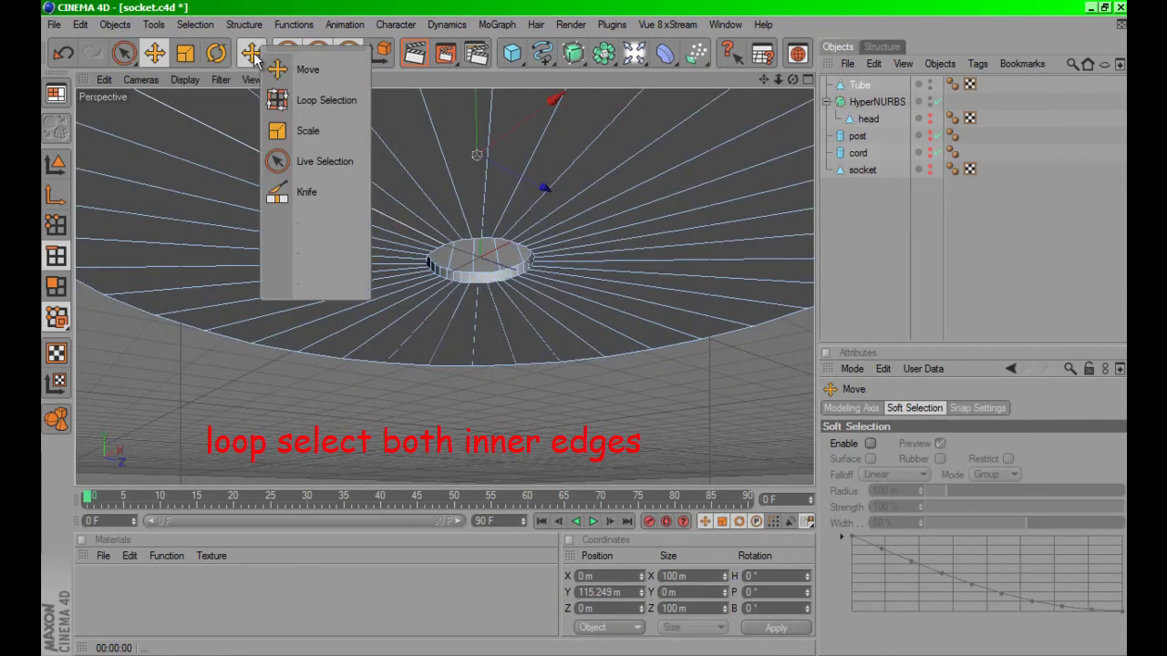
shift+click(467, 280)
drag(793, 78, 585, 319)
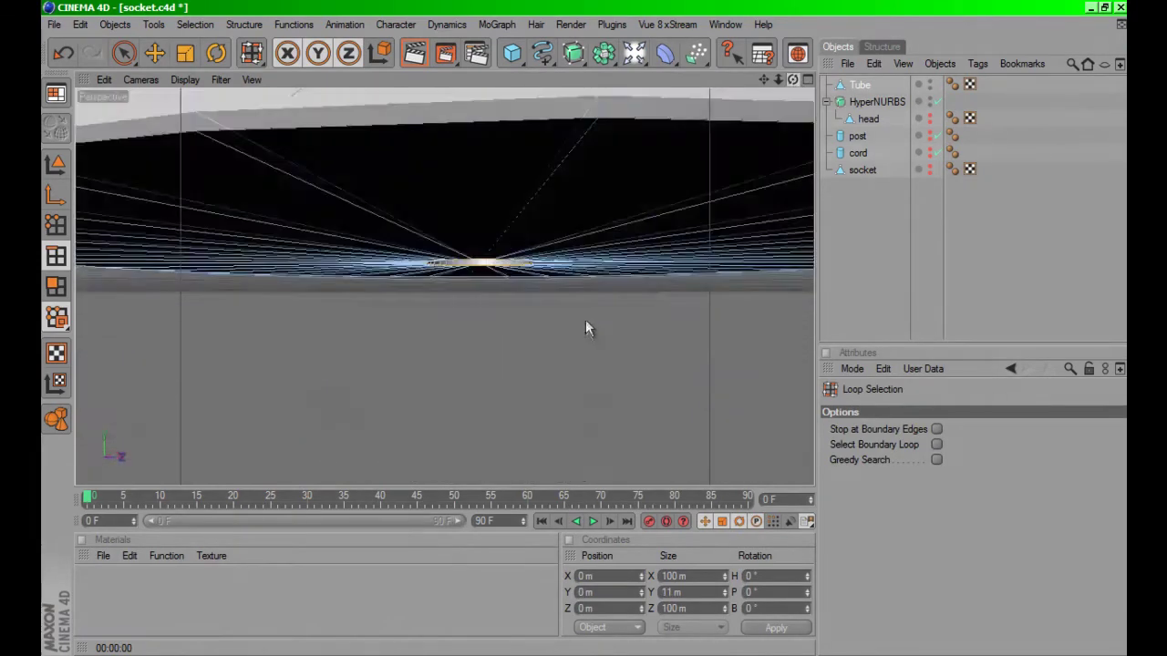
drag(792, 83, 587, 332)
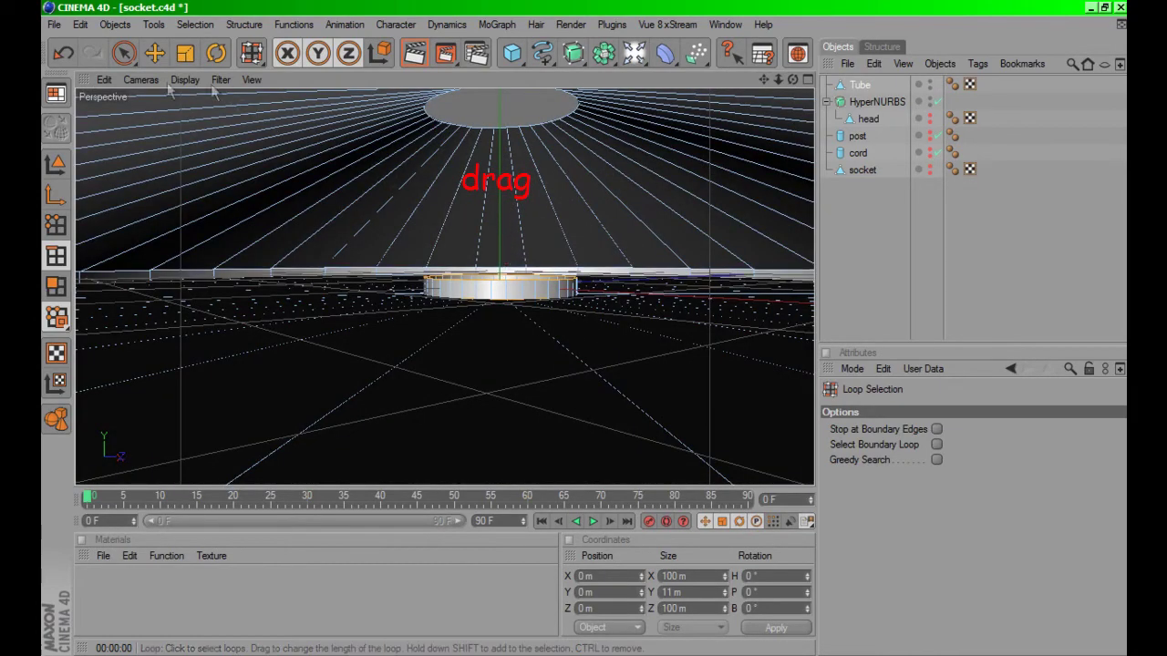
key(e)
mouse_move(501, 224)
mouse_down()
mouse_move(586, 334)
mouse_move(770, 126)
mouse_up()
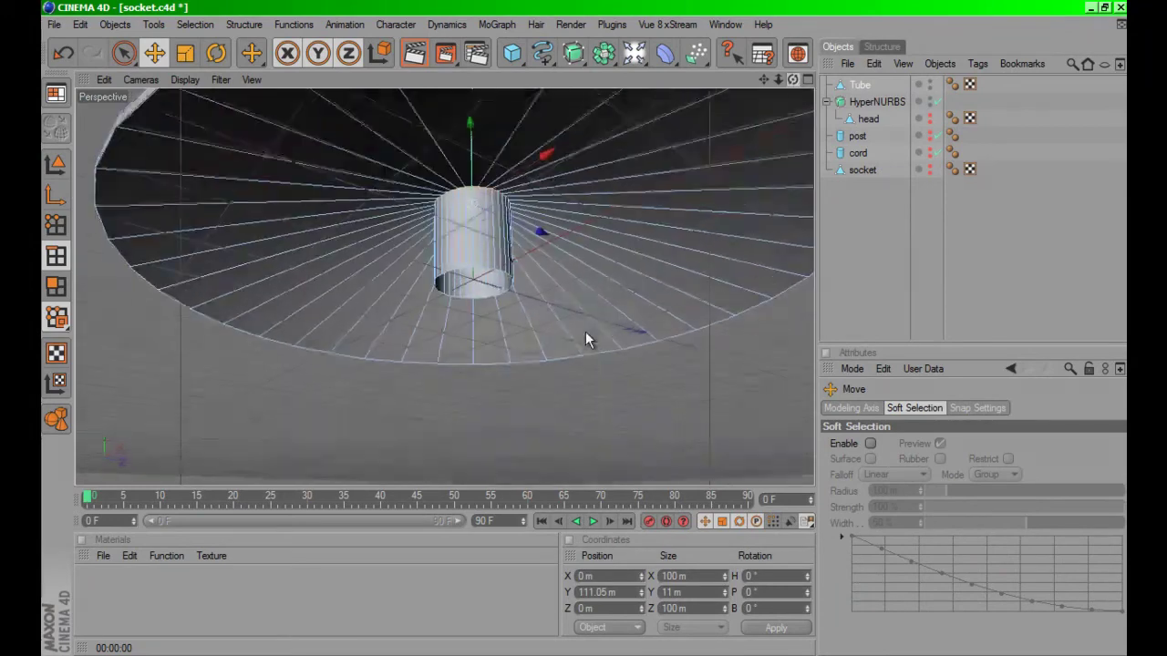
Raise the bottom edge loop to Y 94.977 m, flattening the cylinder into a ring.
drag(252, 53, 308, 97)
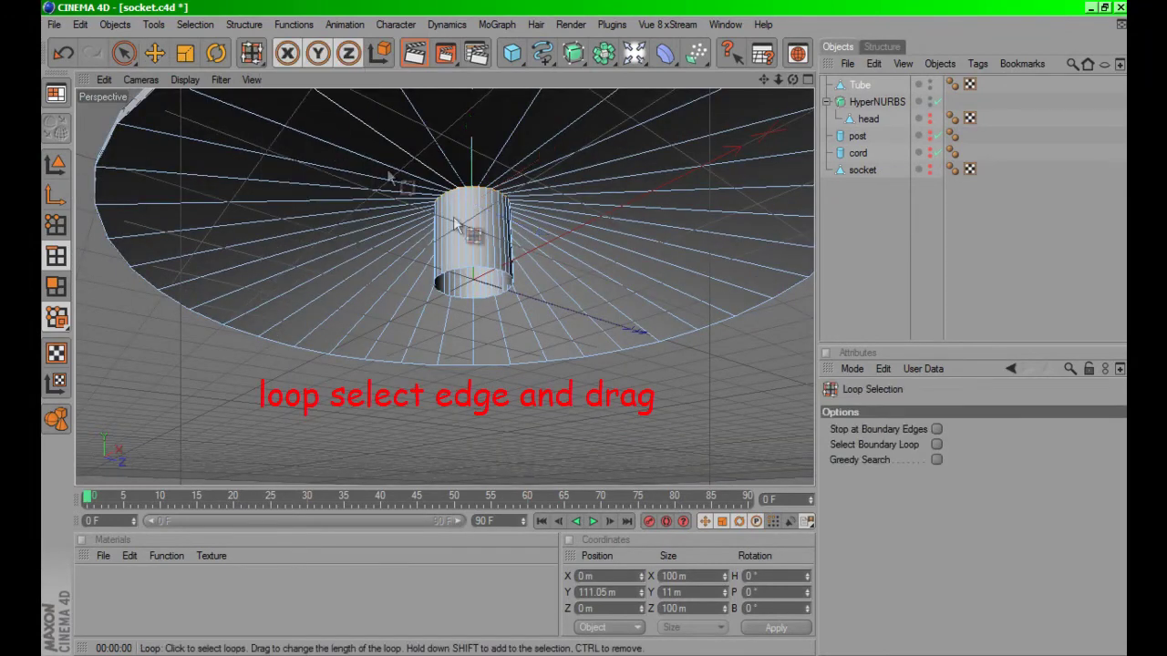
click(477, 275)
click(155, 55)
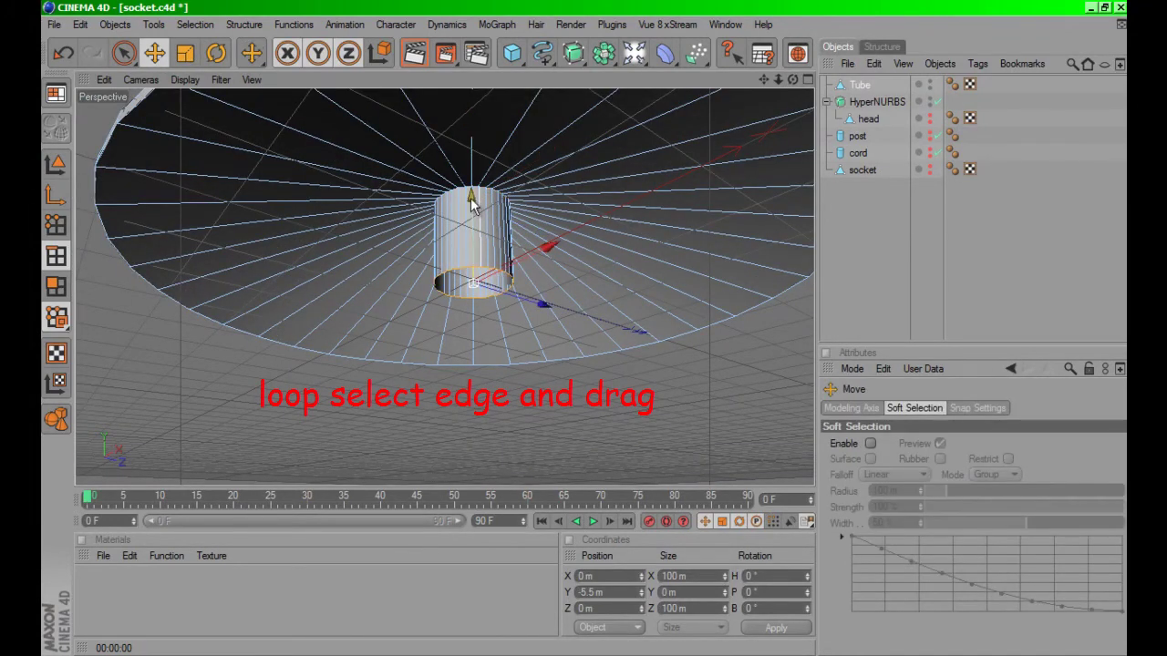
drag(471, 202, 583, 322)
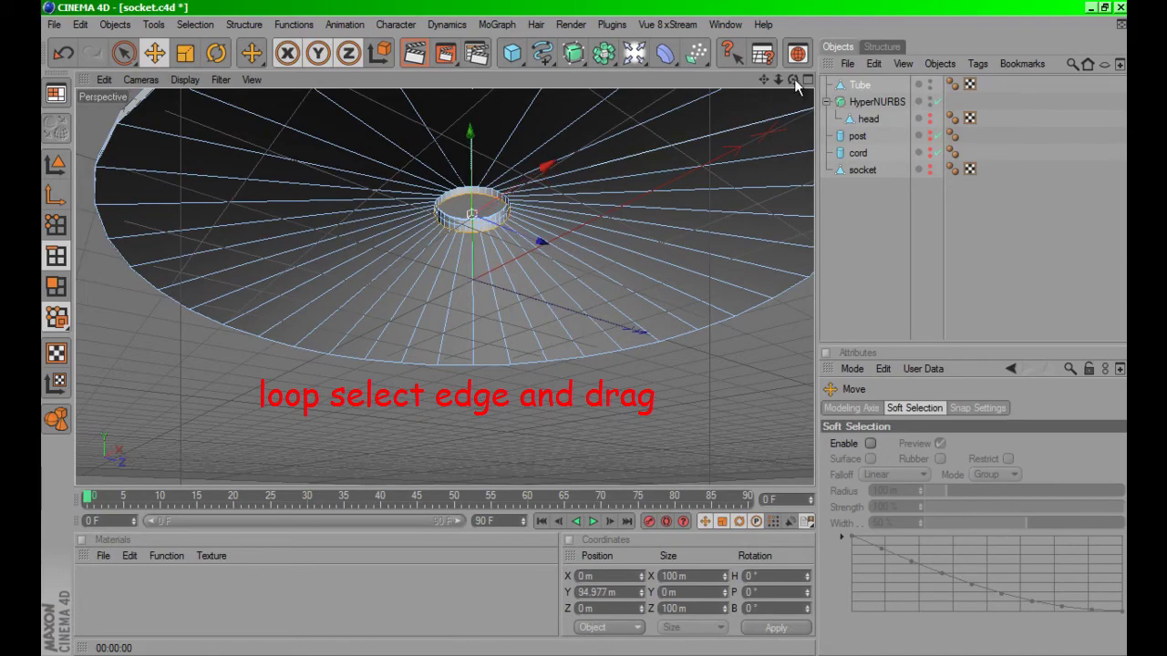
drag(793, 78, 585, 327)
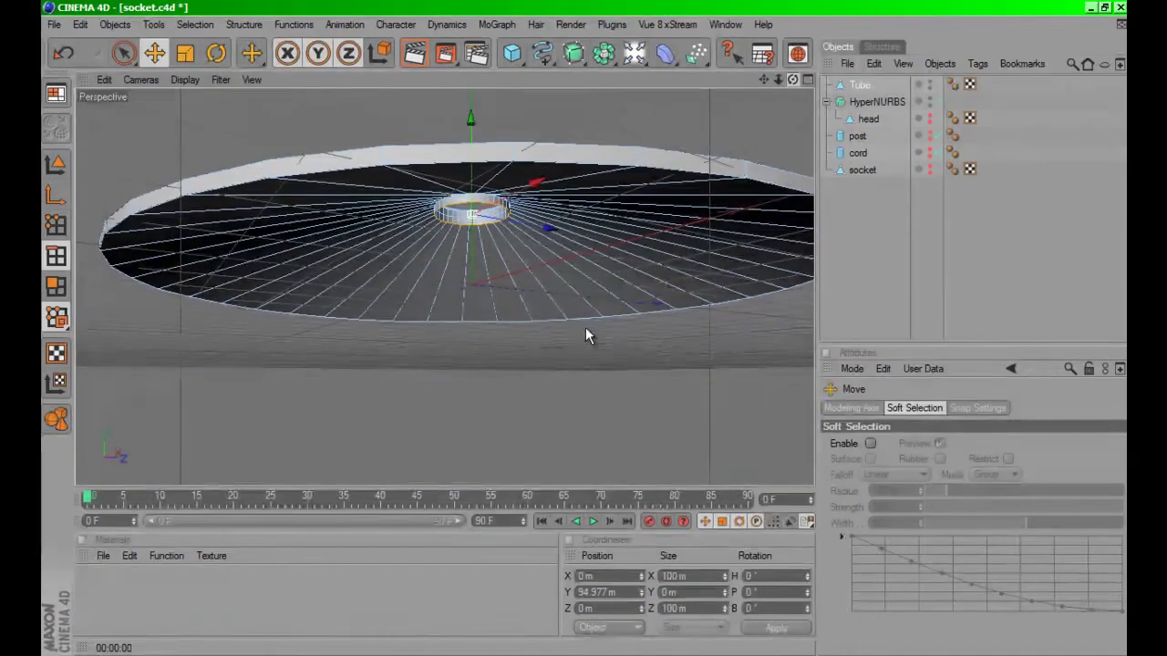
click(373, 407)
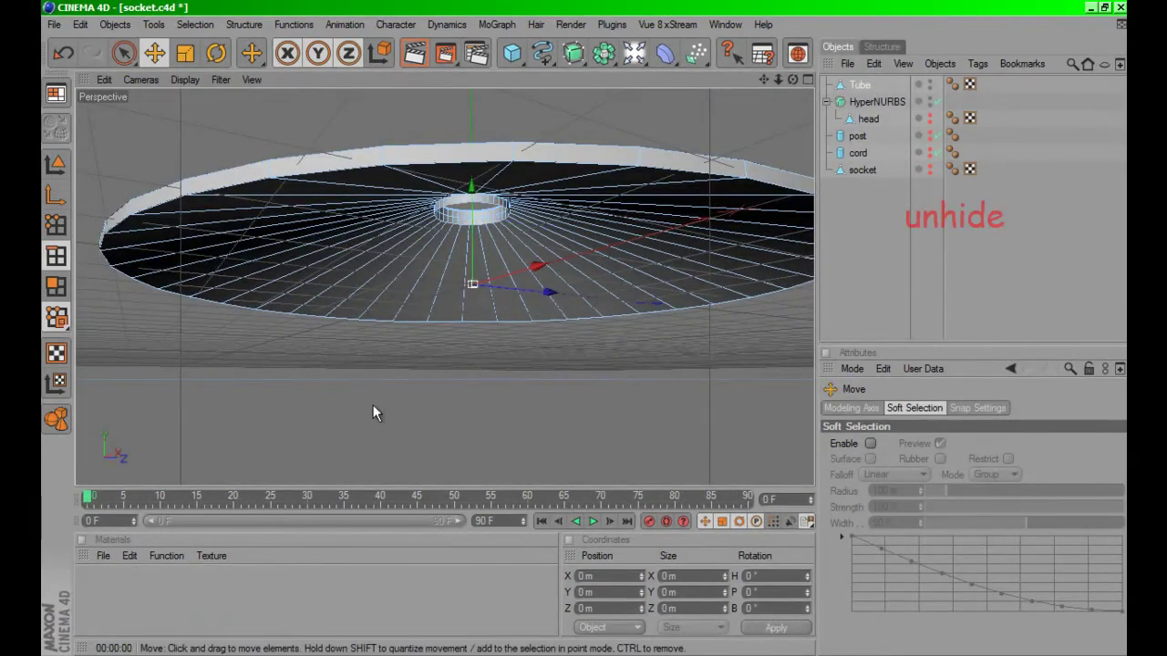
Unhide the gear head, cord and socket and zoom out to see the lamp.
click(929, 119)
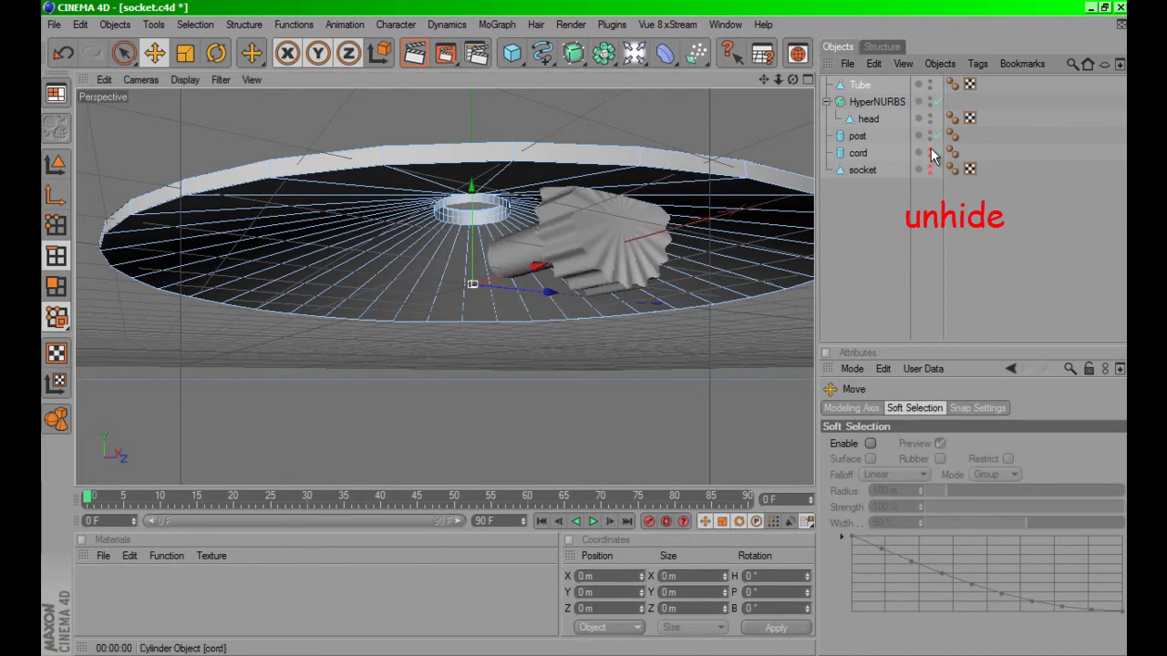
click(930, 153)
click(930, 170)
drag(803, 88, 703, 180)
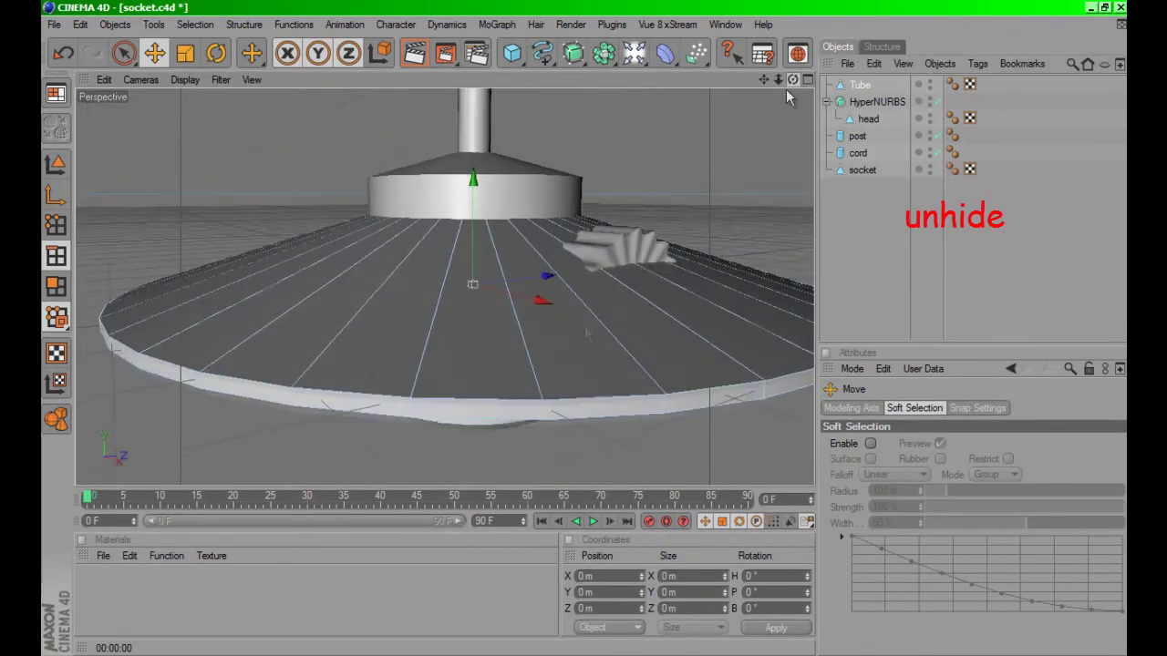
Scale the tube much wider and lower it to Y -416.083 m below the socket.
click(859, 84)
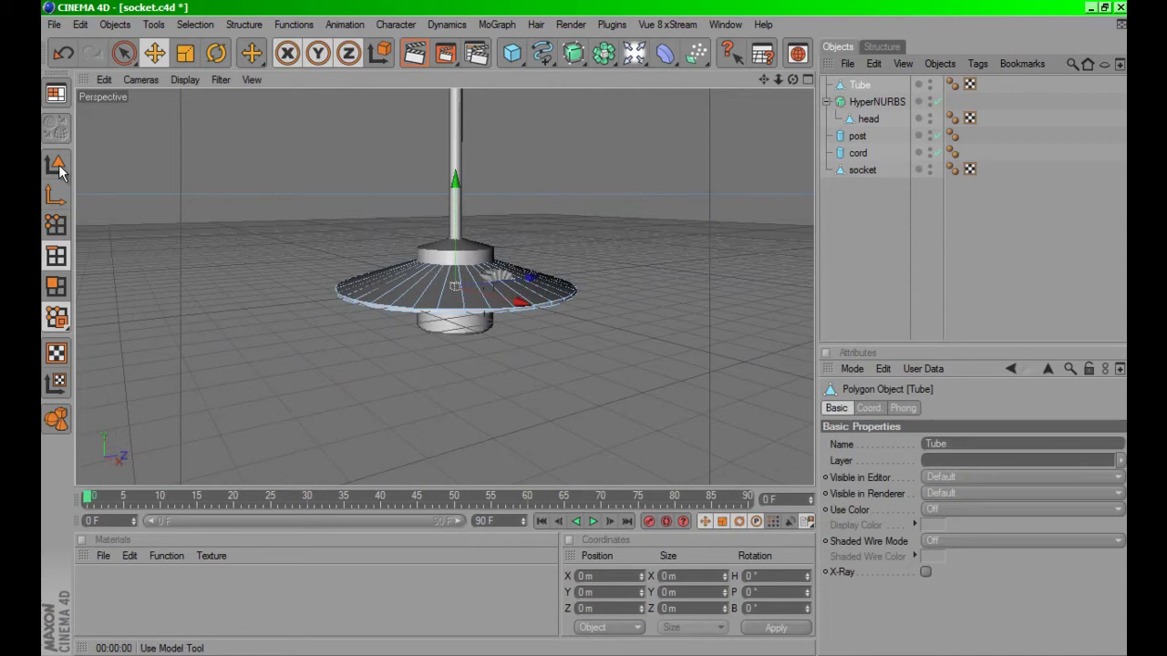
click(57, 166)
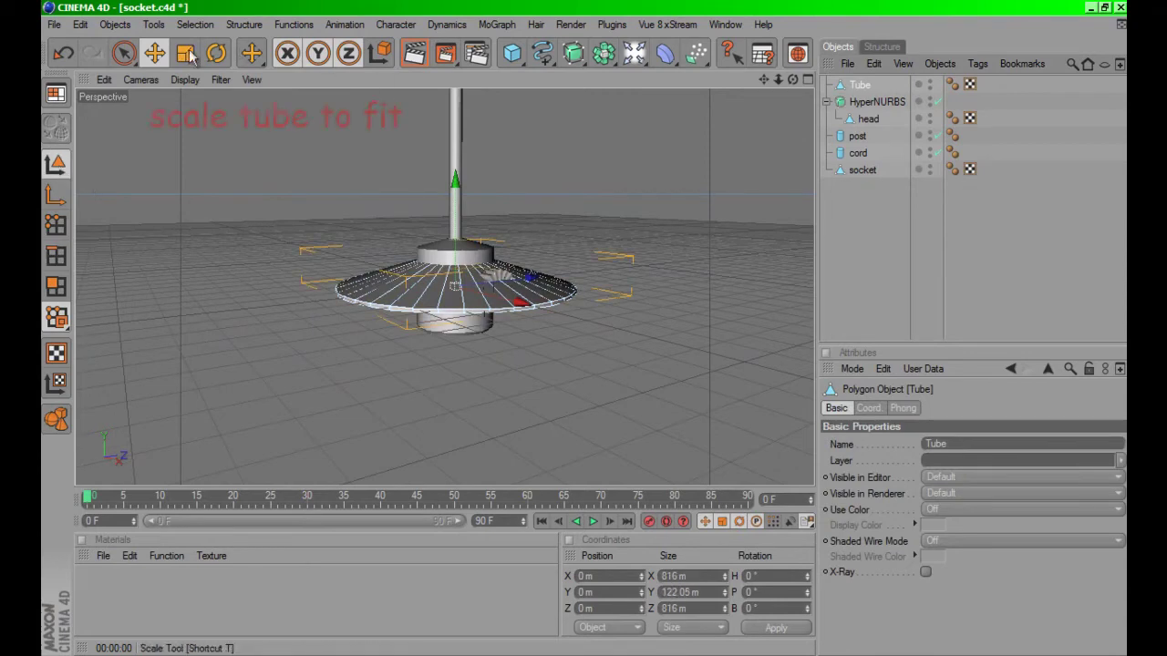
click(185, 52)
drag(372, 372, 560, 325)
click(154, 52)
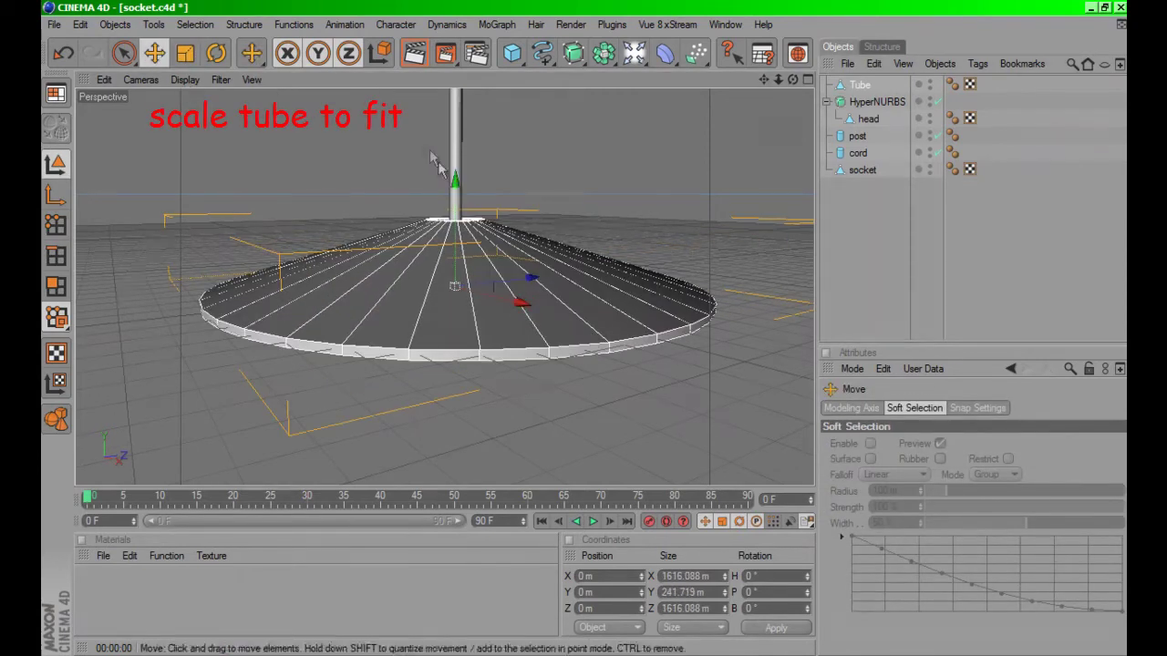
scroll(456, 273, down, 3)
mouse_move(585, 273)
mouse_down()
mouse_move(586, 337)
mouse_move(705, 221)
mouse_up()
Scale the shade a bit wider, to 2002.973 m across.
key(t)
scroll(655, 257, up, 5)
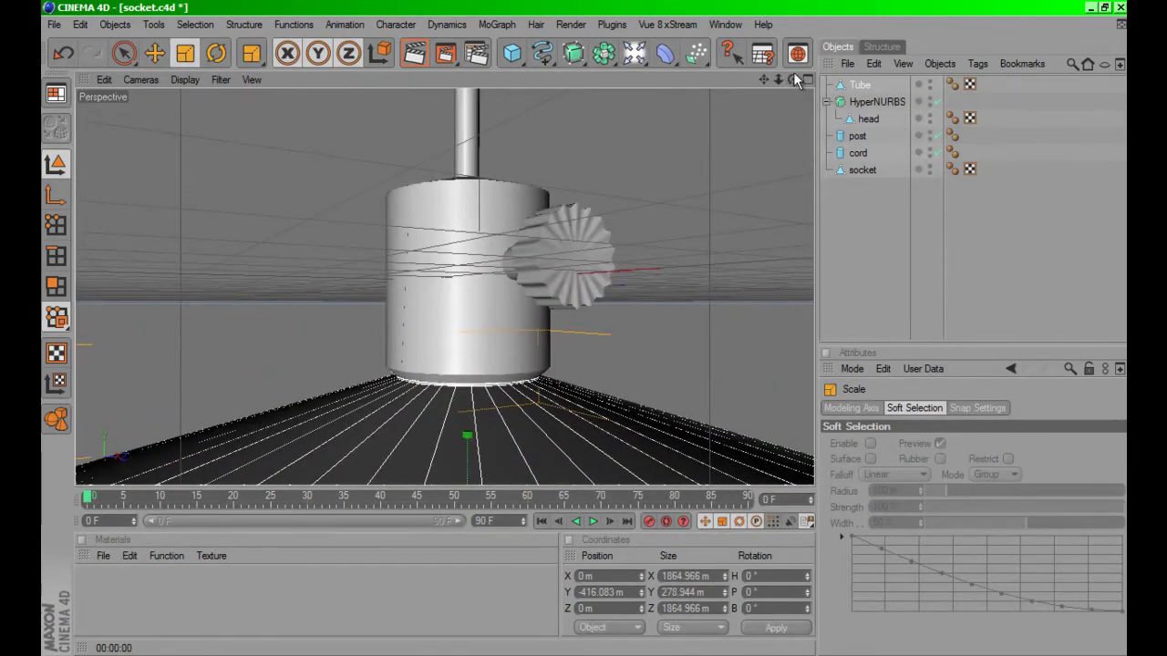
alt+drag(586, 333, 753, 130)
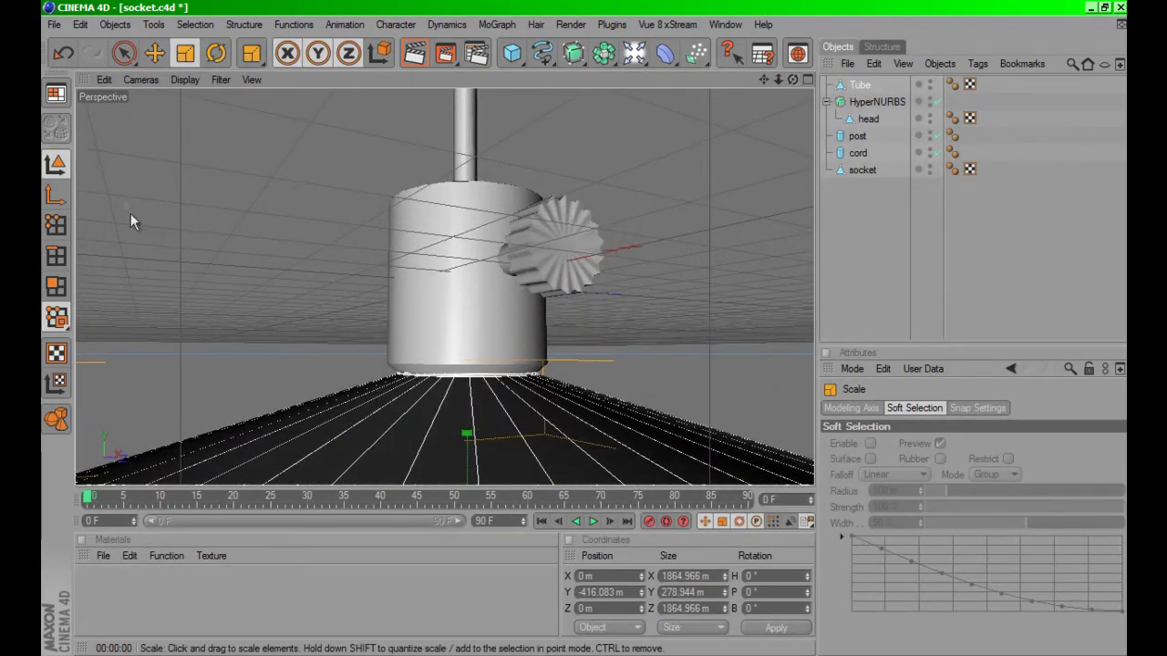
drag(589, 329, 670, 164)
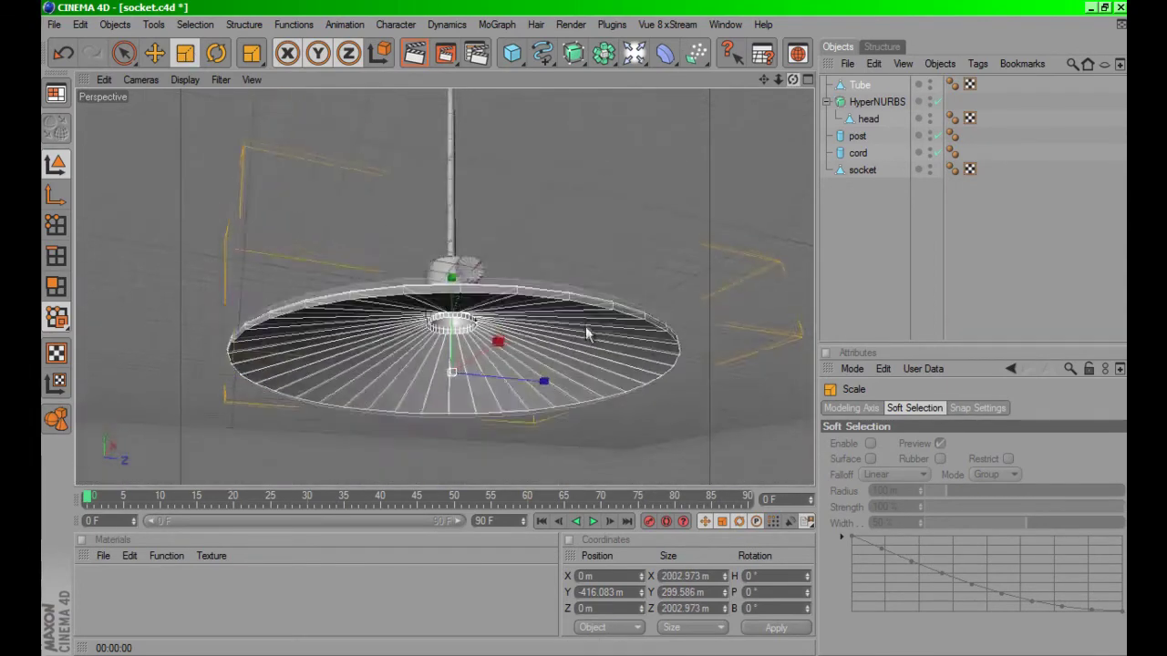
alt+drag(586, 334, 586, 334)
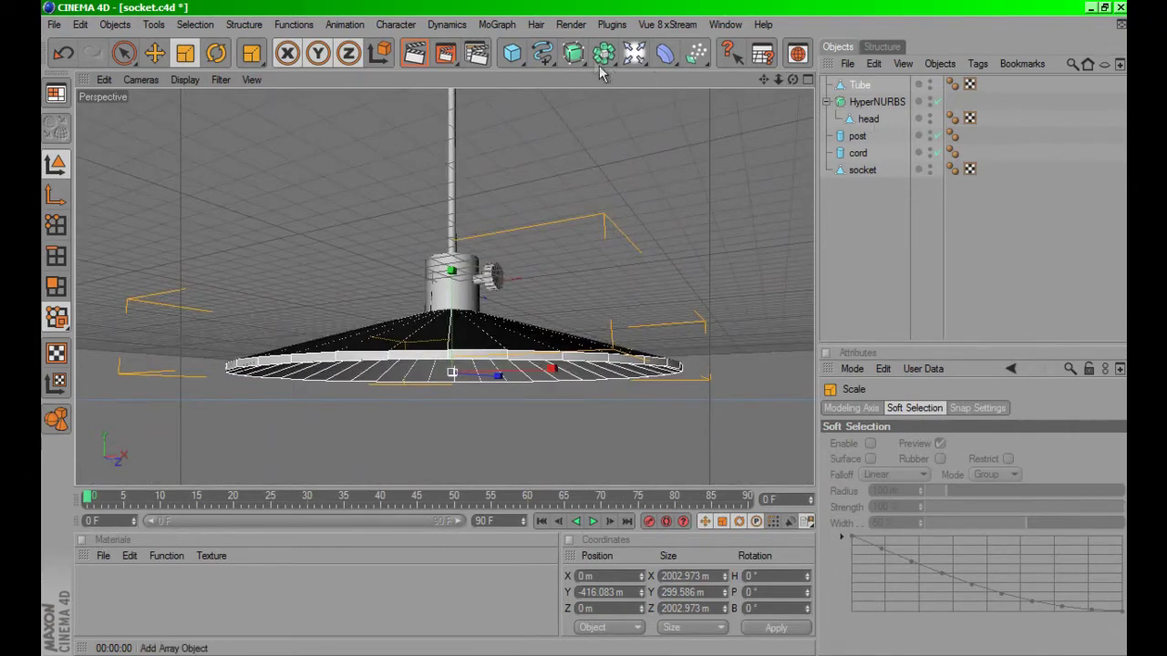
Add HyperNURBS.1, preview renders from below, and place the Tube inside it to smooth the shade.
click(603, 54)
key(ctrl+r)
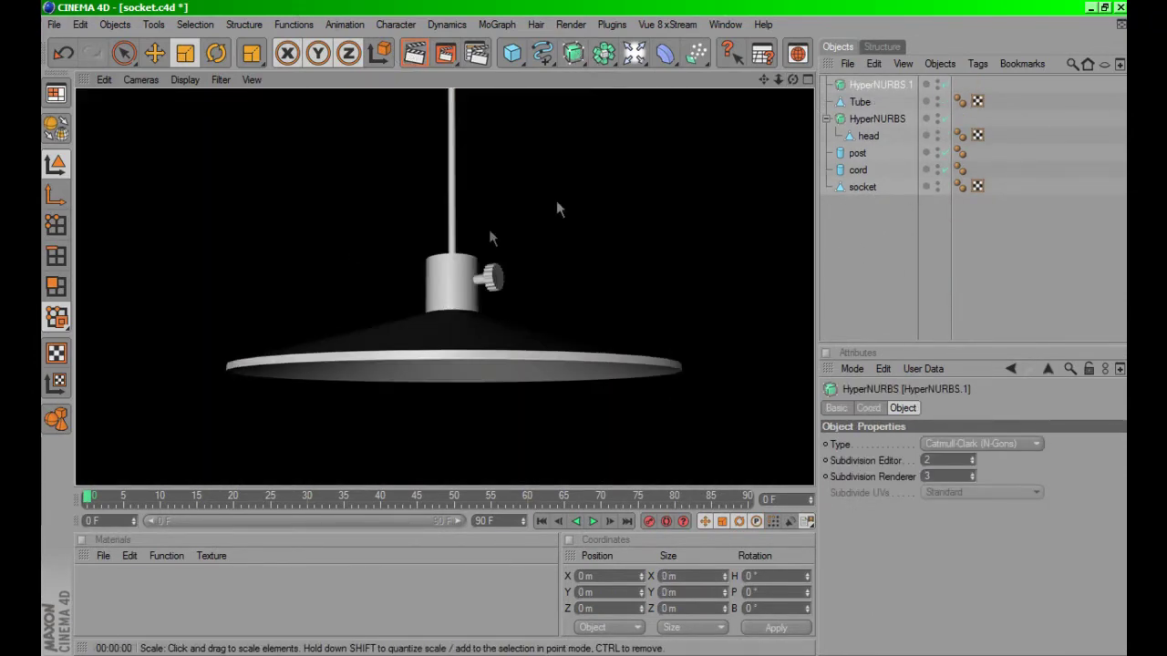
drag(792, 79, 586, 330)
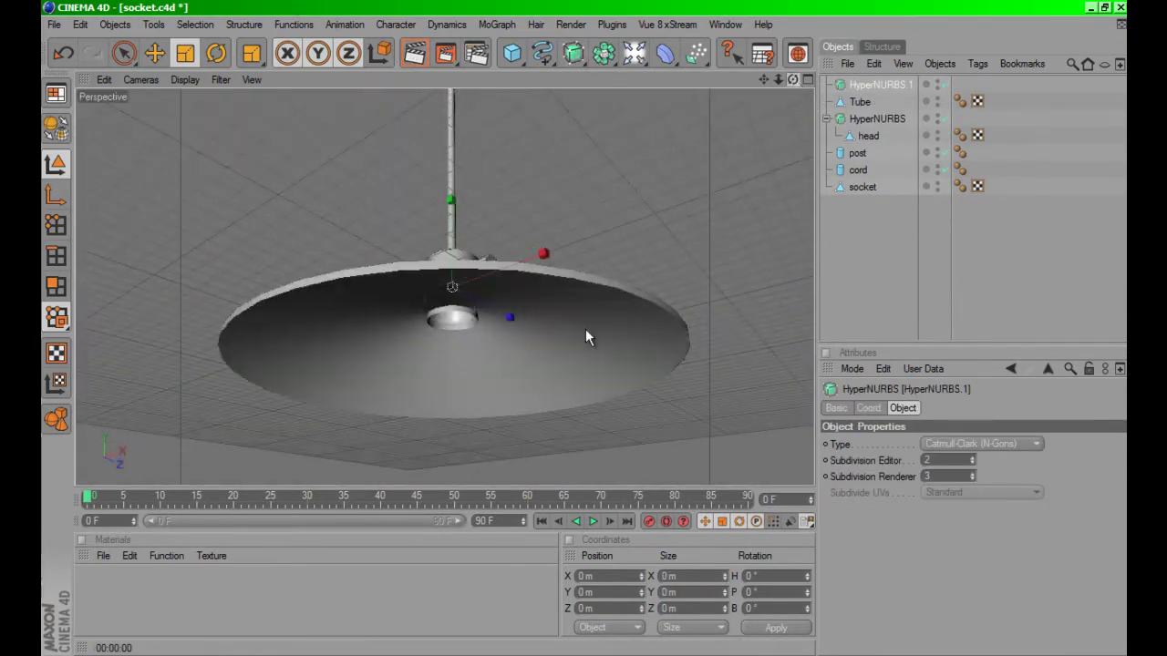
click(415, 54)
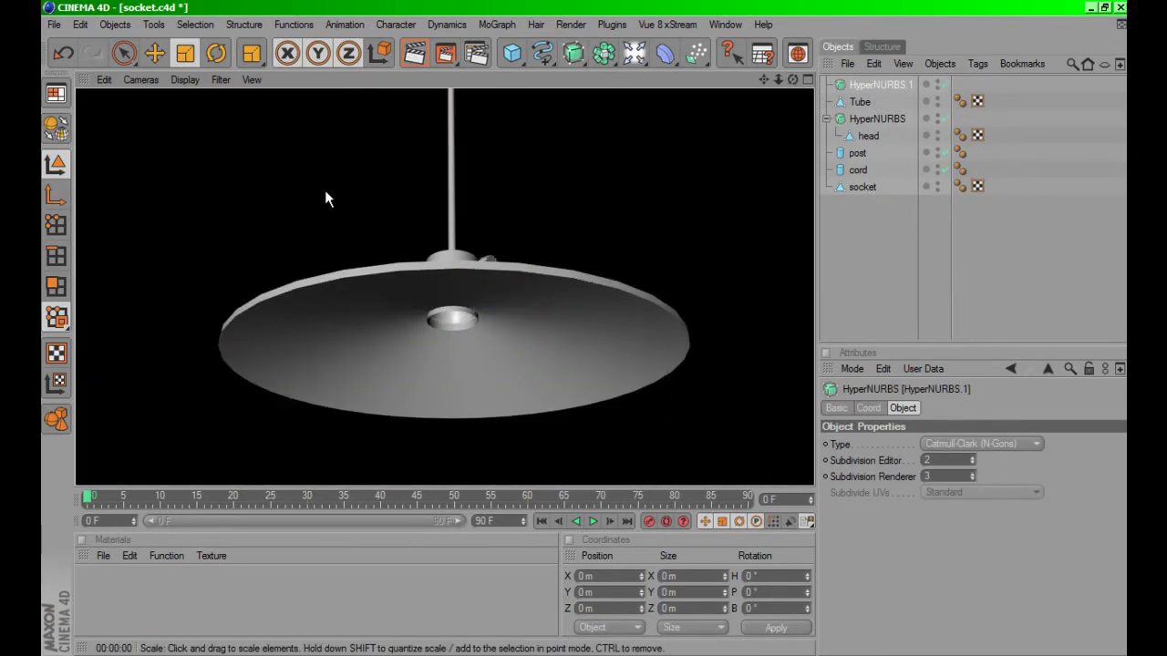
click(862, 101)
click(415, 55)
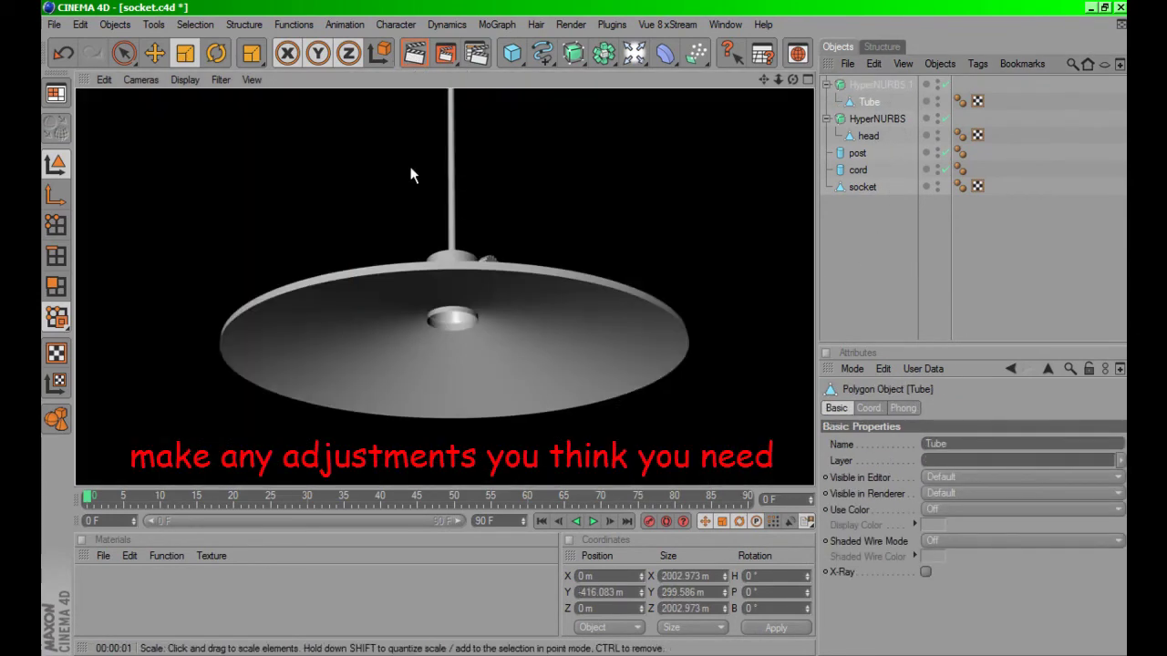
Raise the top edge loop of the shade's central opening to Y 247.23 m and render to check.
drag(793, 79, 56, 263)
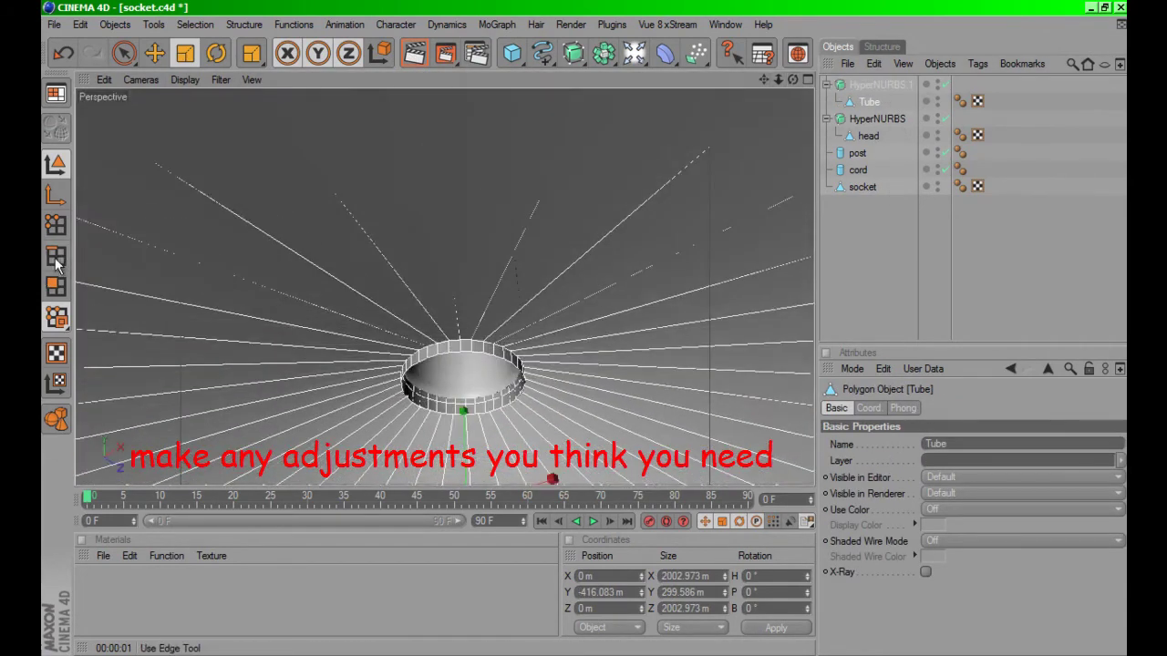
click(56, 258)
drag(252, 53, 314, 132)
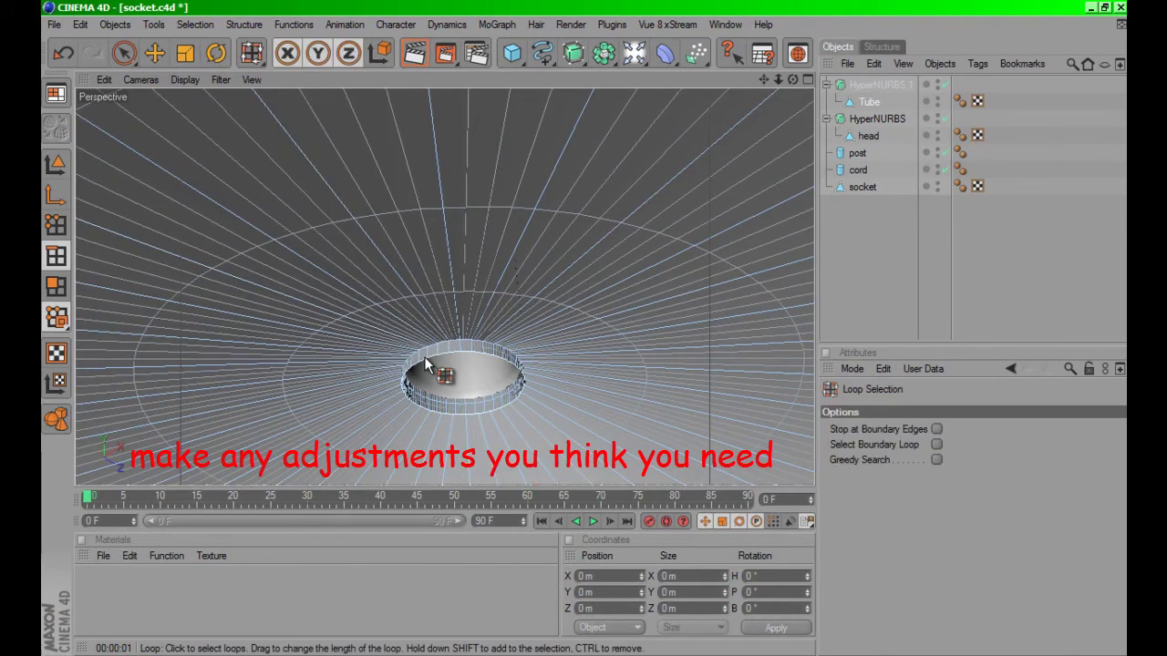
click(424, 356)
key(e)
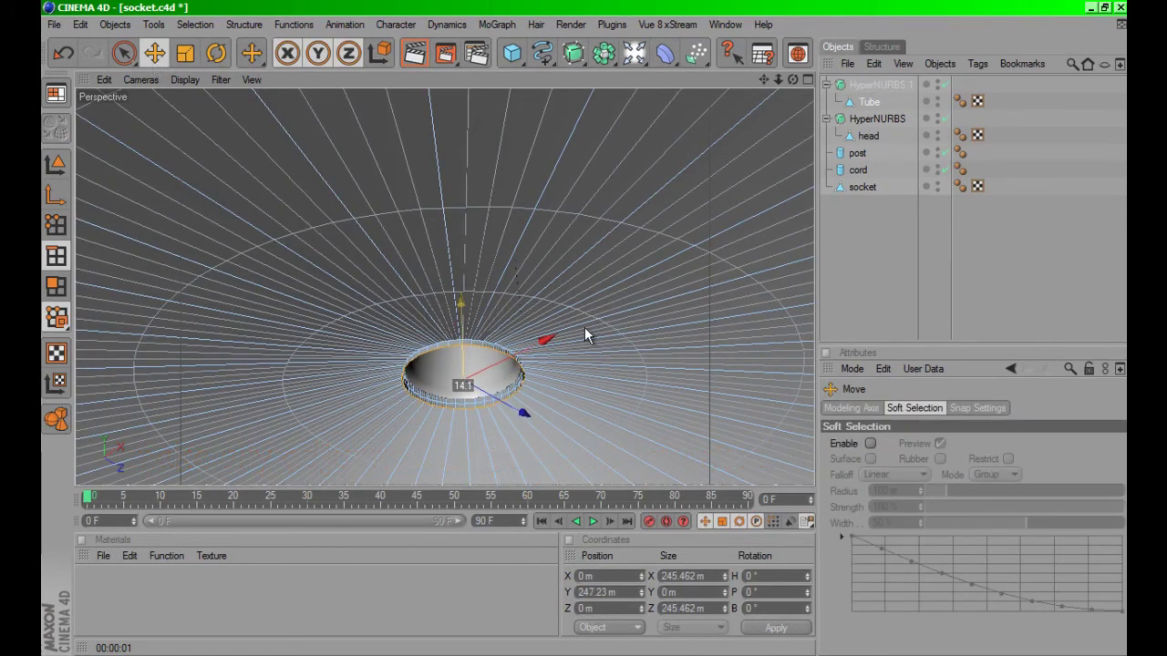
click(417, 56)
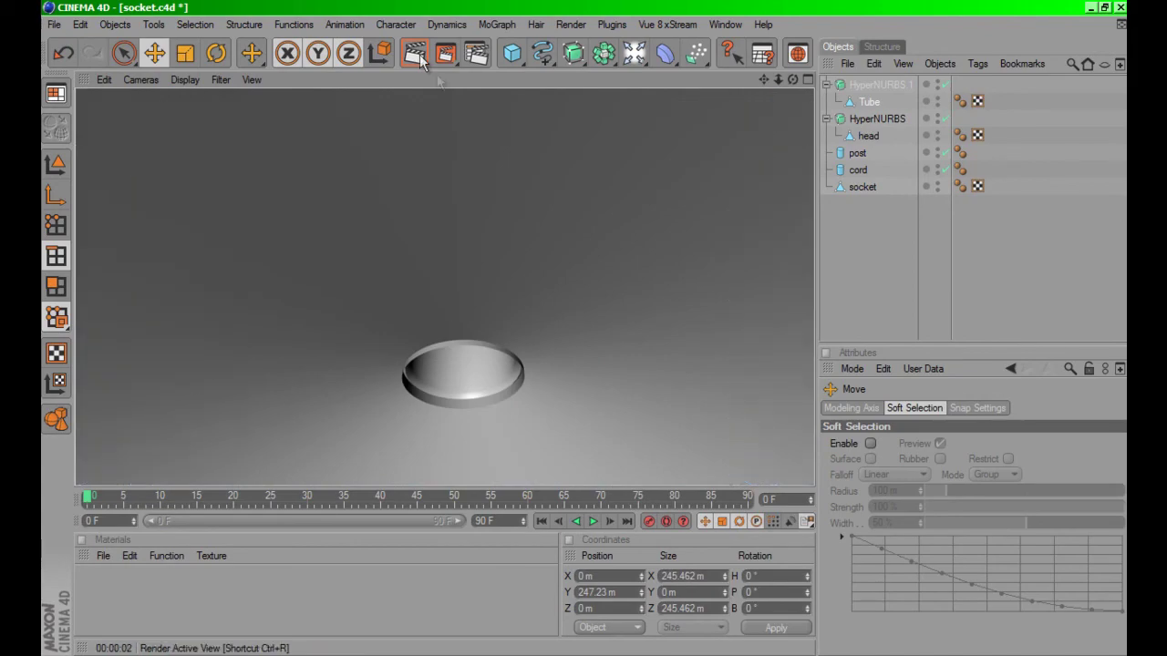
mouse_move(793, 80)
mouse_down()
mouse_move(792, 106)
mouse_move(691, 238)
mouse_move(778, 108)
mouse_move(586, 303)
mouse_move(735, 202)
mouse_up()
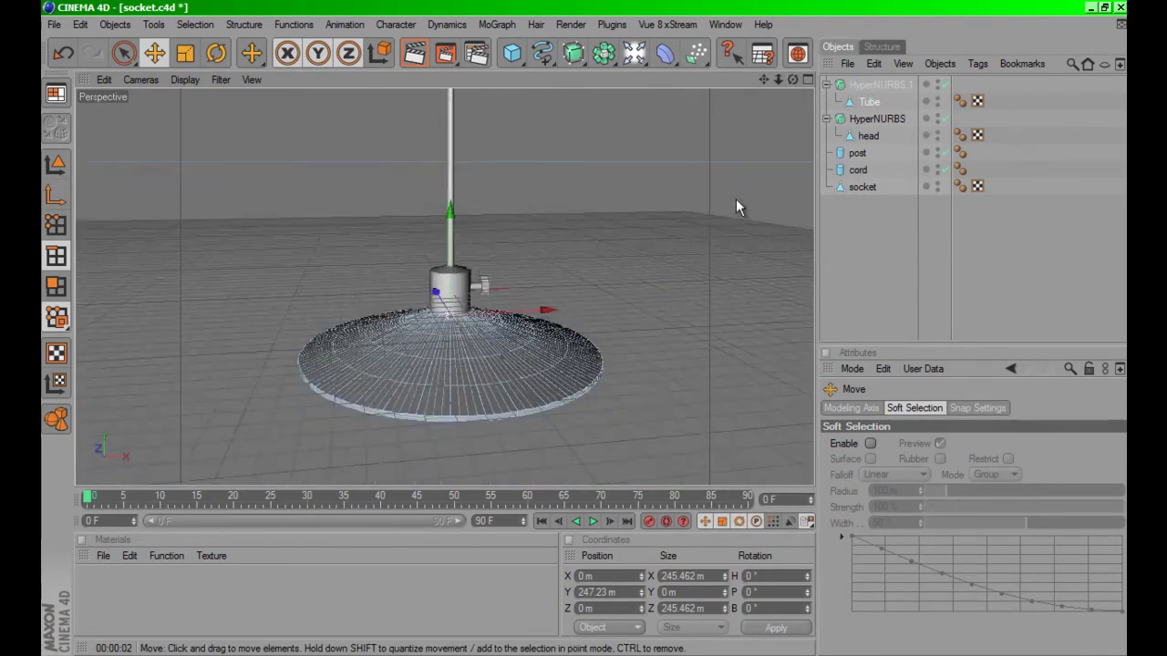
Render the complete lamp showing cord, socket with gear knob, and smooth wide shade.
click(410, 55)
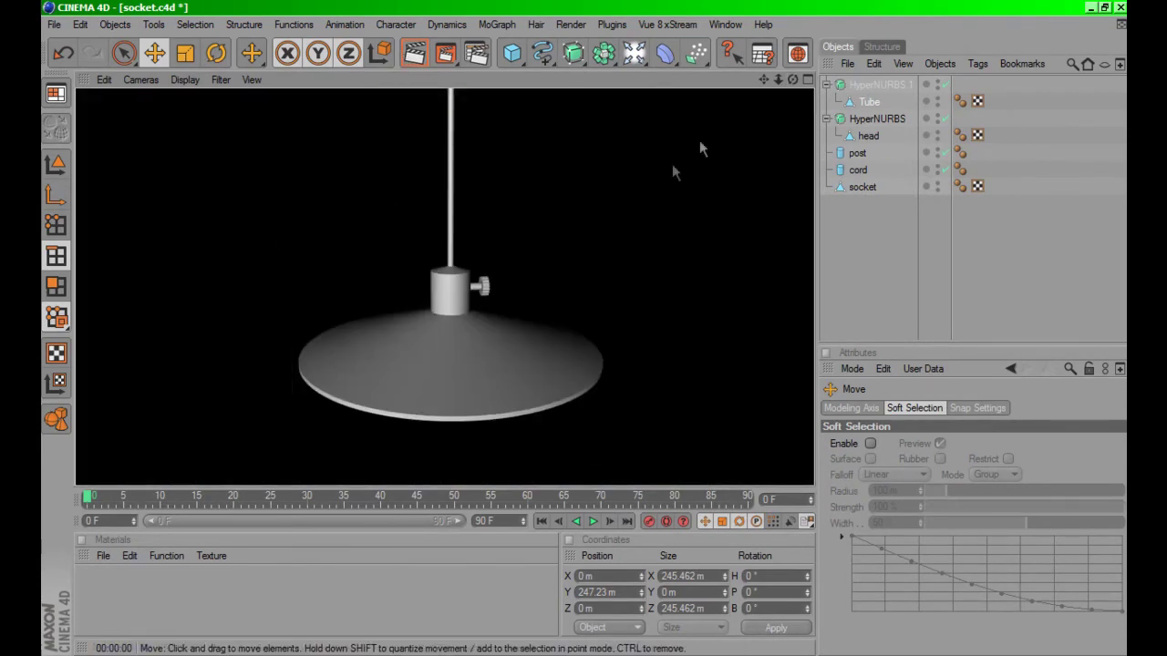